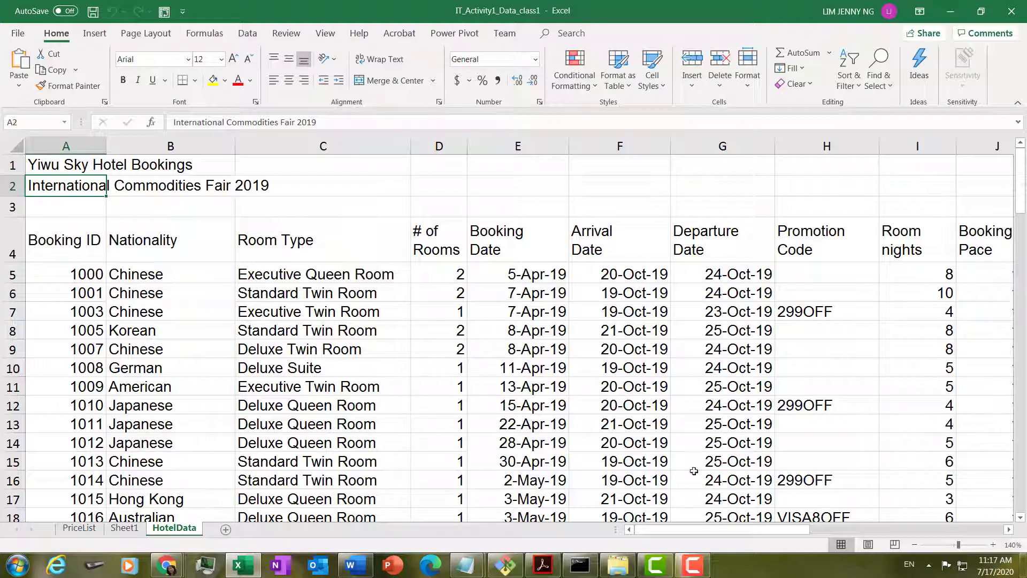
Review row 5's values and formulas from Room nights through Discount.
drag(685, 530, 814, 530)
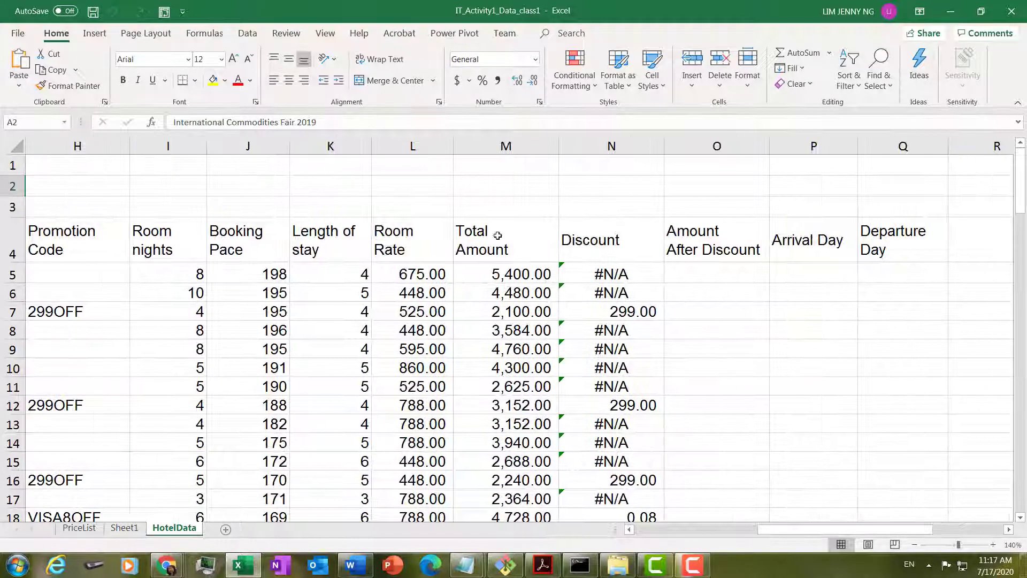
click(173, 272)
click(271, 273)
click(339, 275)
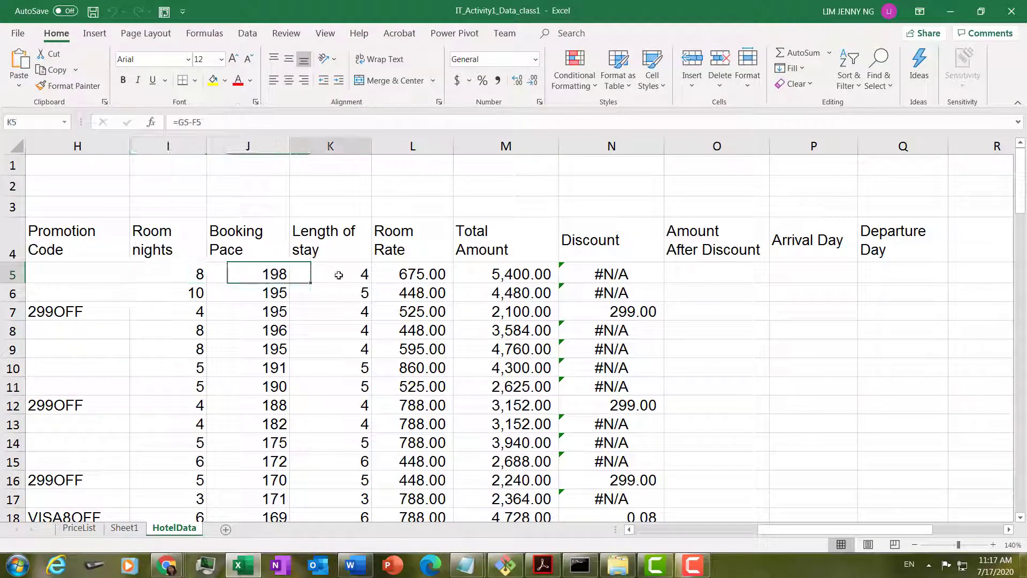
click(431, 275)
click(512, 274)
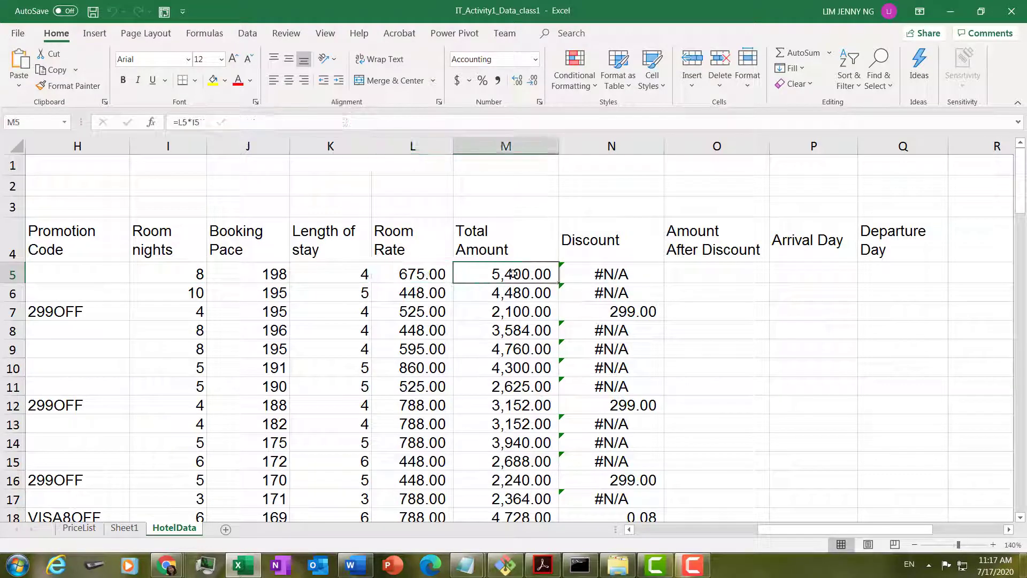
click(617, 274)
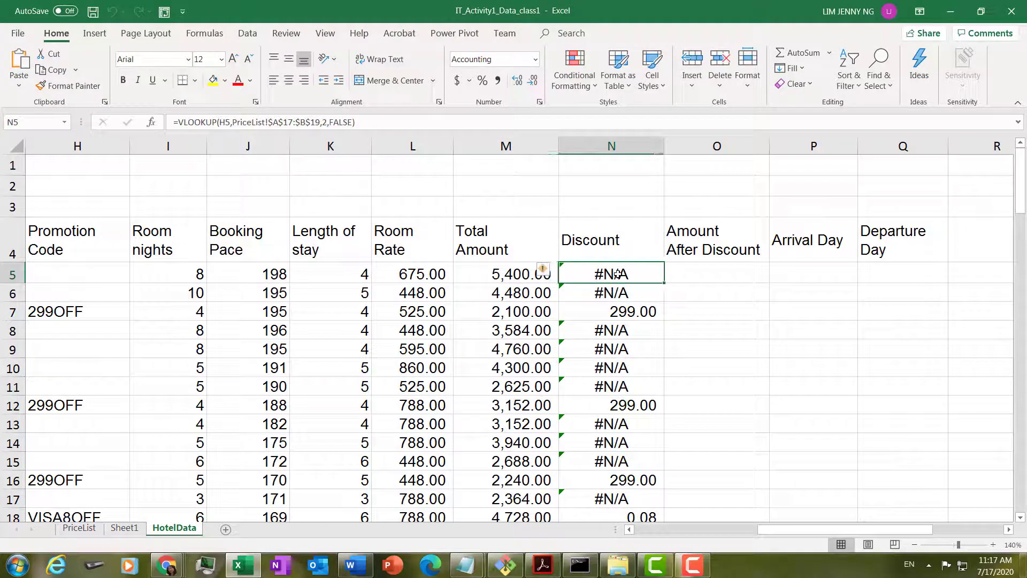
click(719, 272)
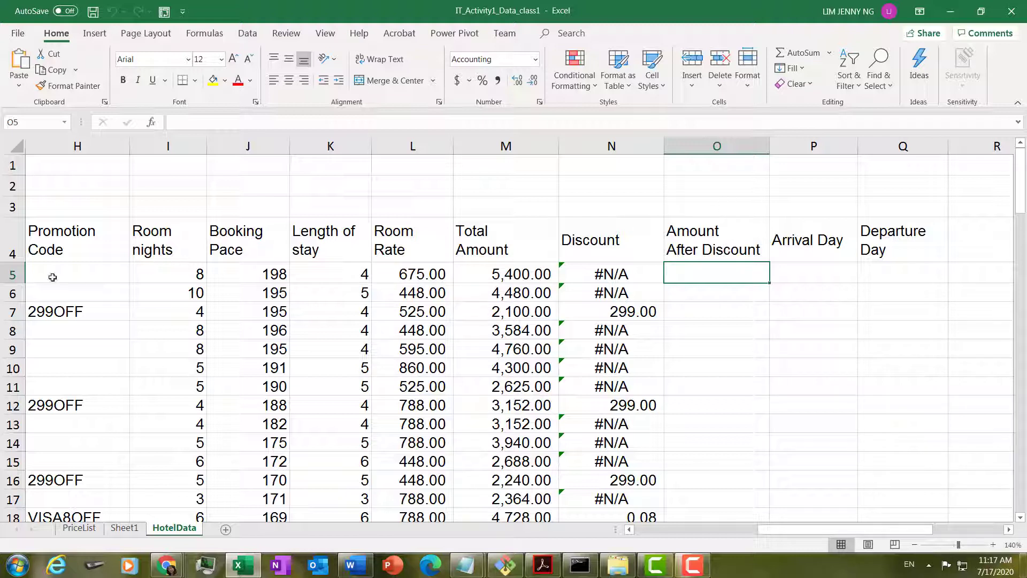
Enter =M5-N5 in O5 for the Amount After Discount.
click(12, 275)
click(716, 271)
text(=)
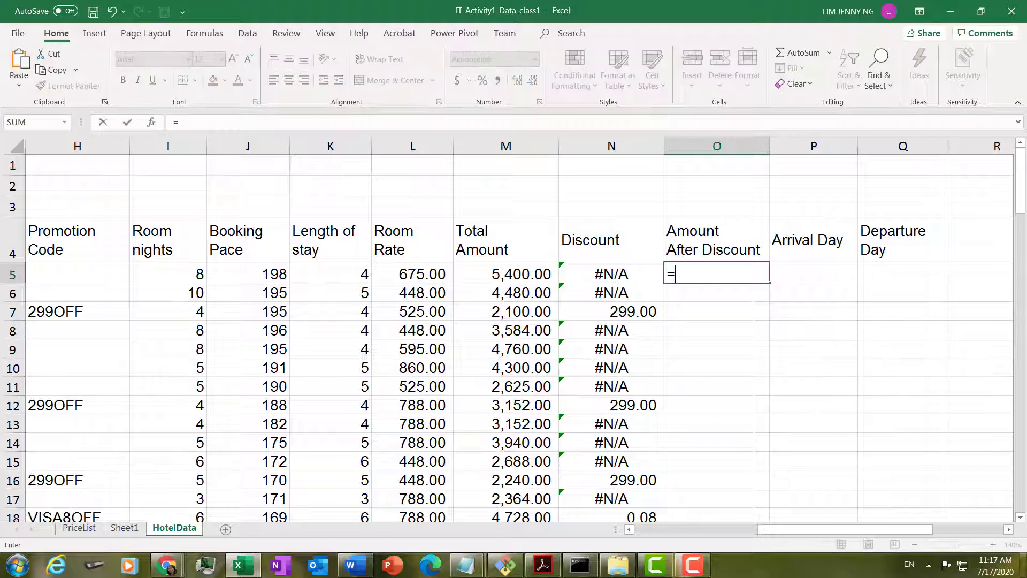
click(500, 273)
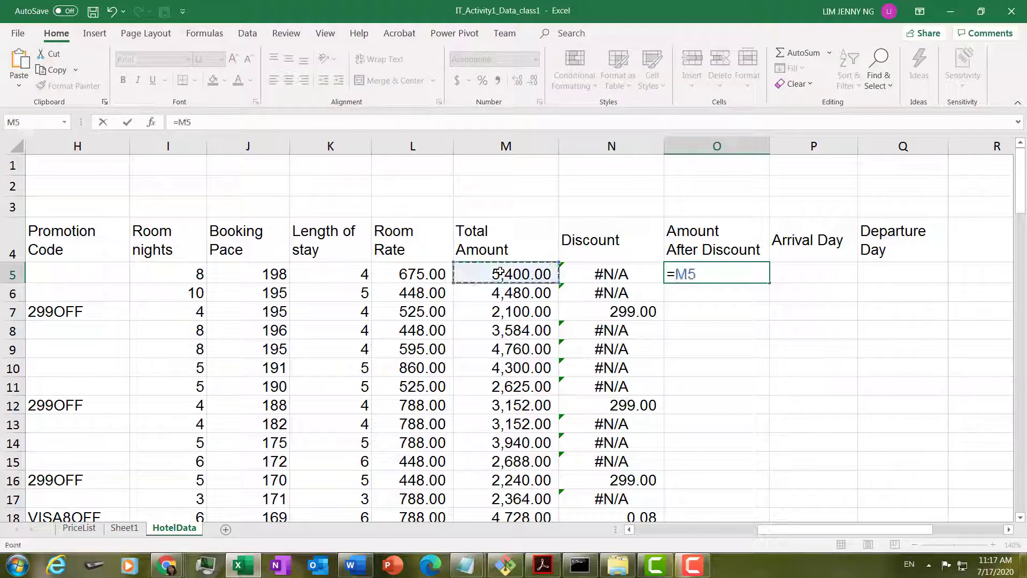
text(-)
click(630, 272)
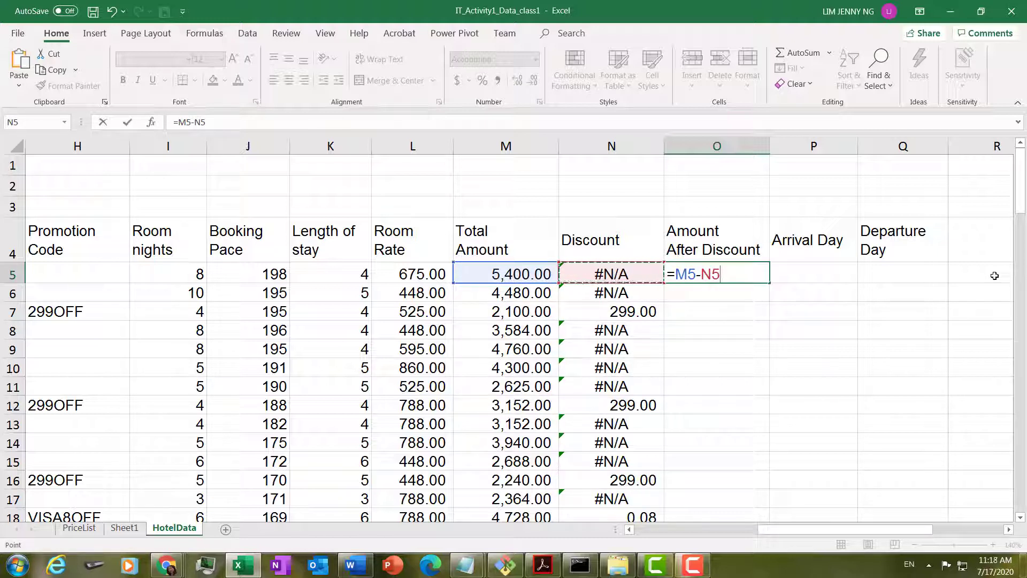
key(Return)
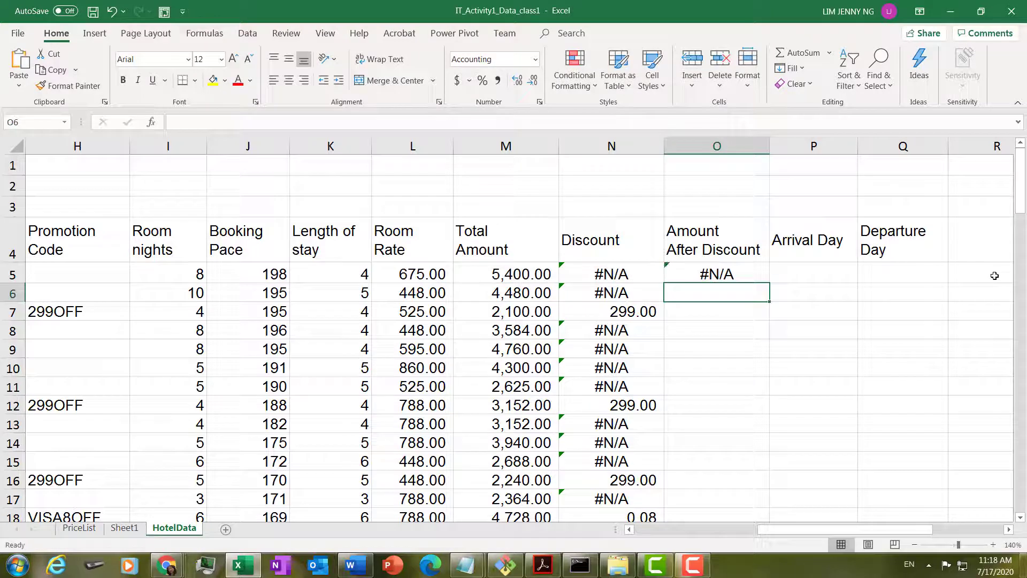
Investigate O5's #N/A error by checking the Total Amount, the Discount VLOOKUP and the empty Promotion Code.
key(Up)
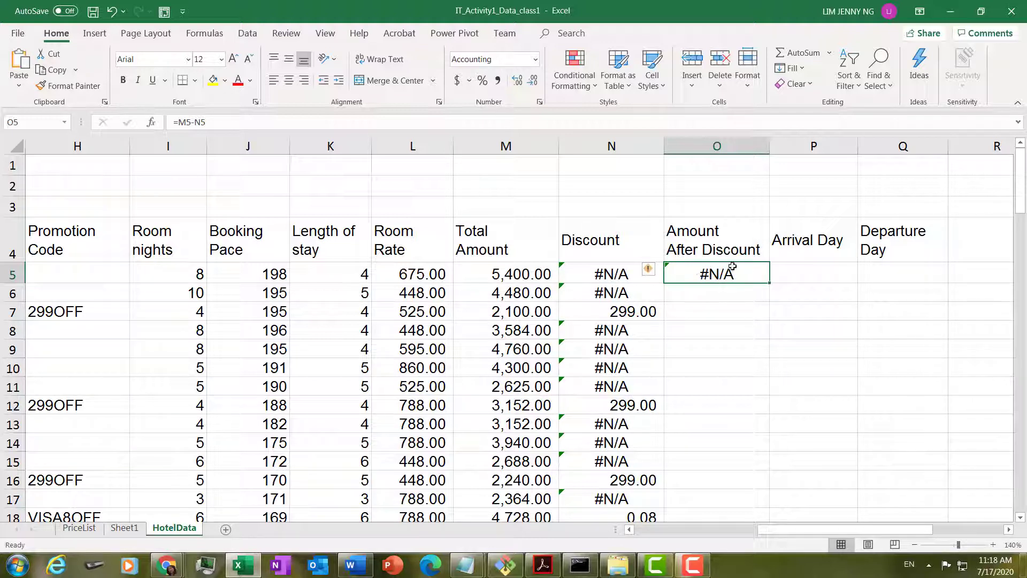
click(649, 270)
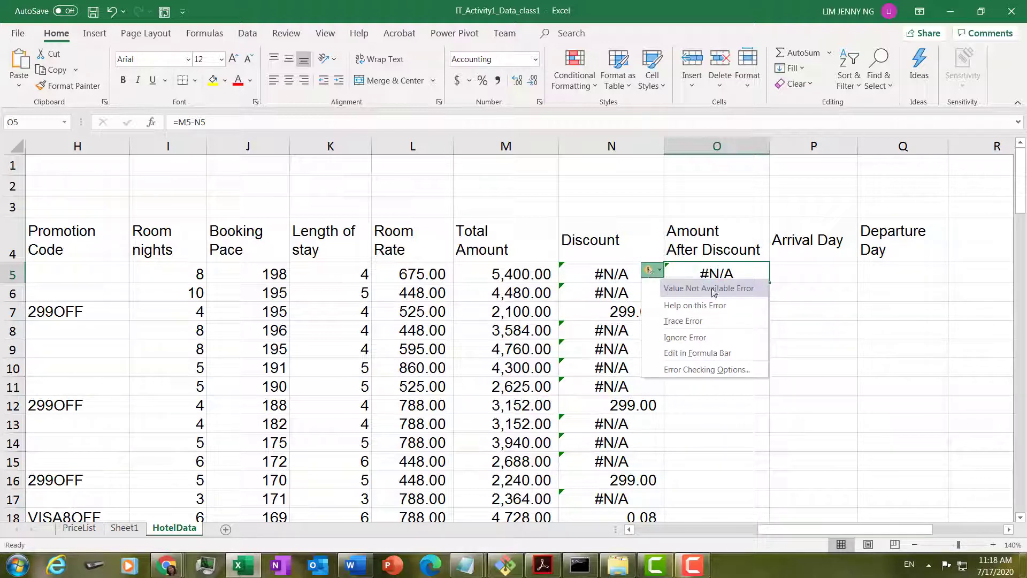
click(734, 273)
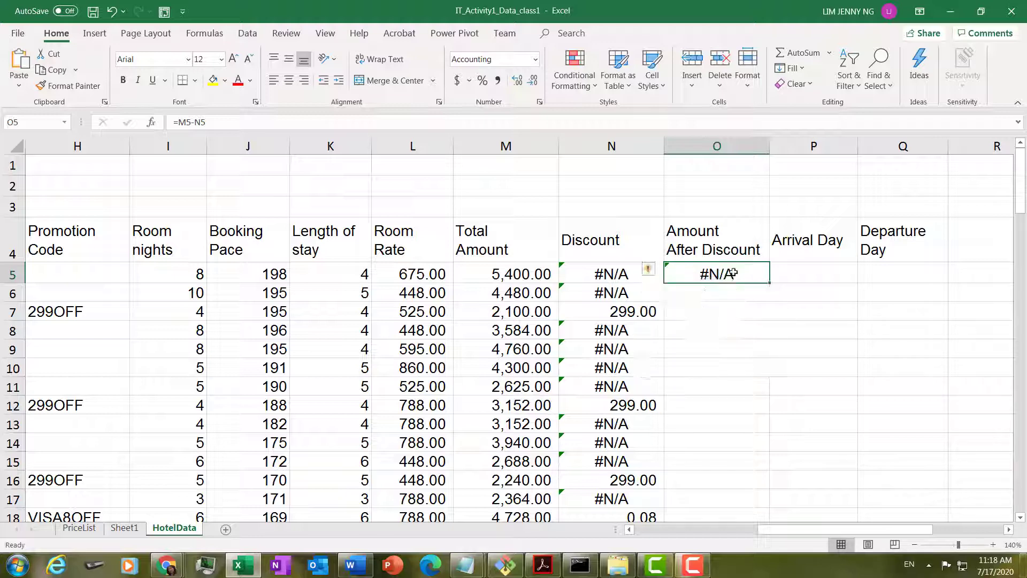
click(526, 273)
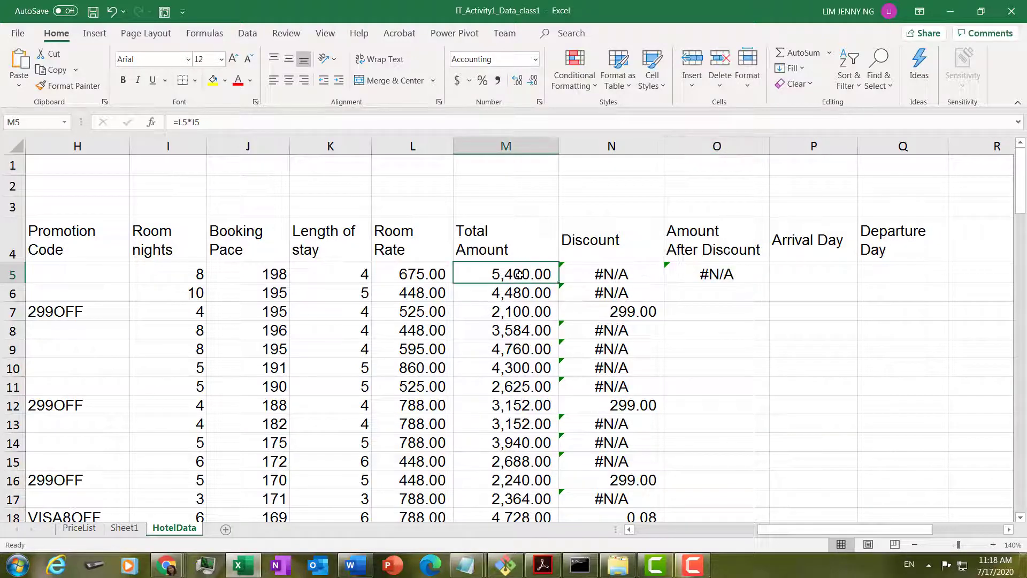
click(625, 274)
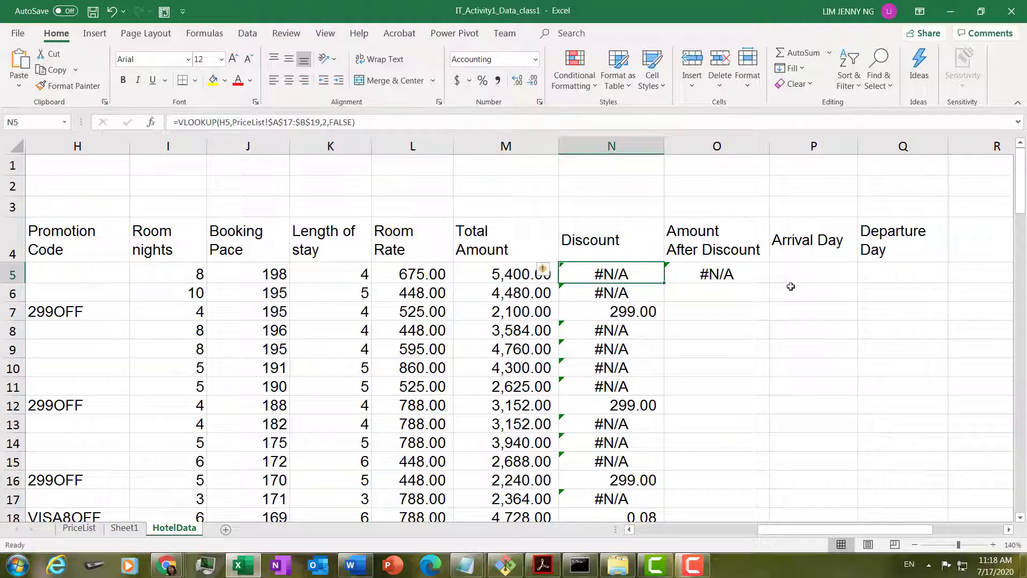
click(751, 267)
click(628, 276)
click(81, 274)
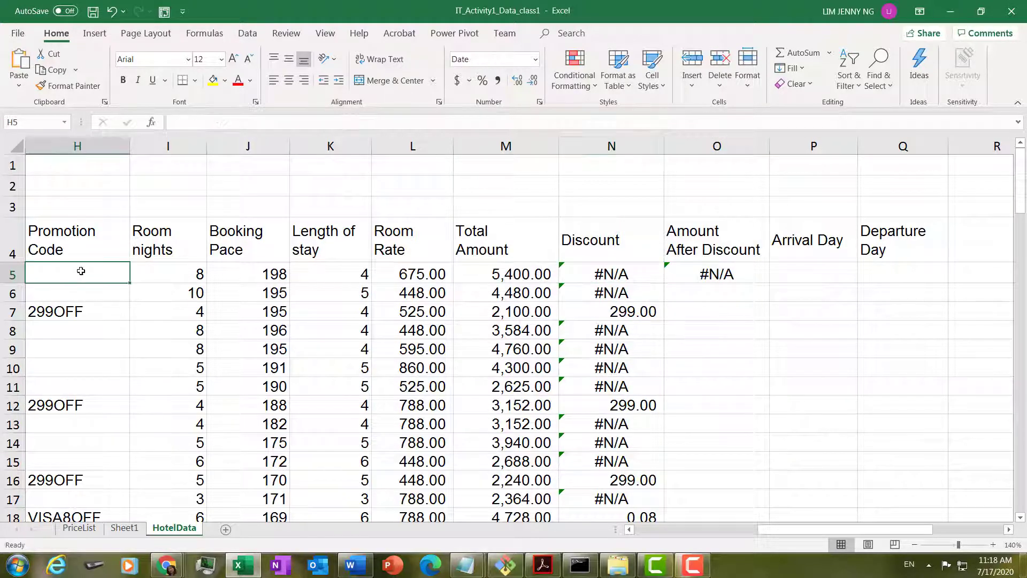
click(650, 271)
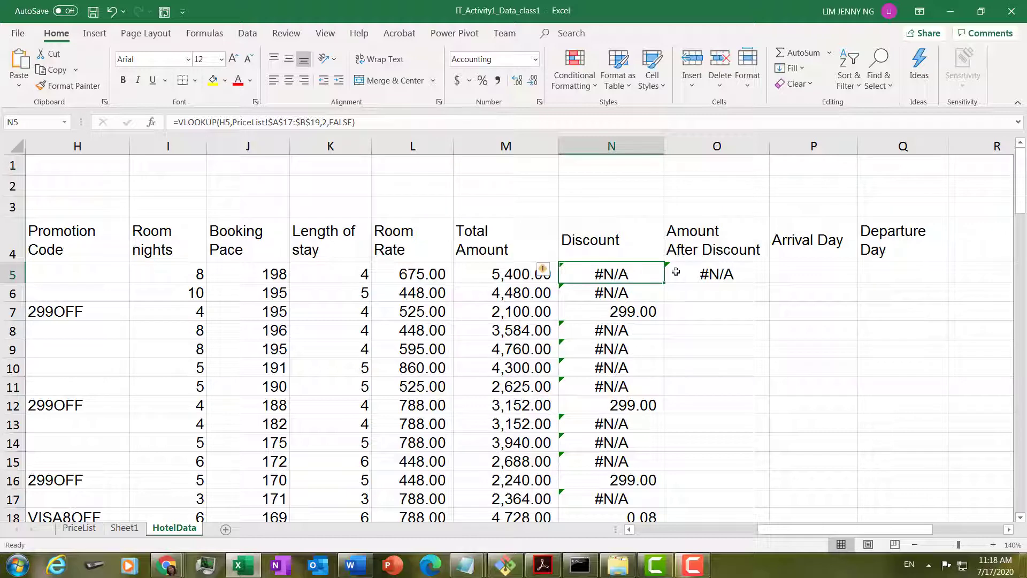
Delete the #N/A formula from O5, leaving it empty.
click(701, 272)
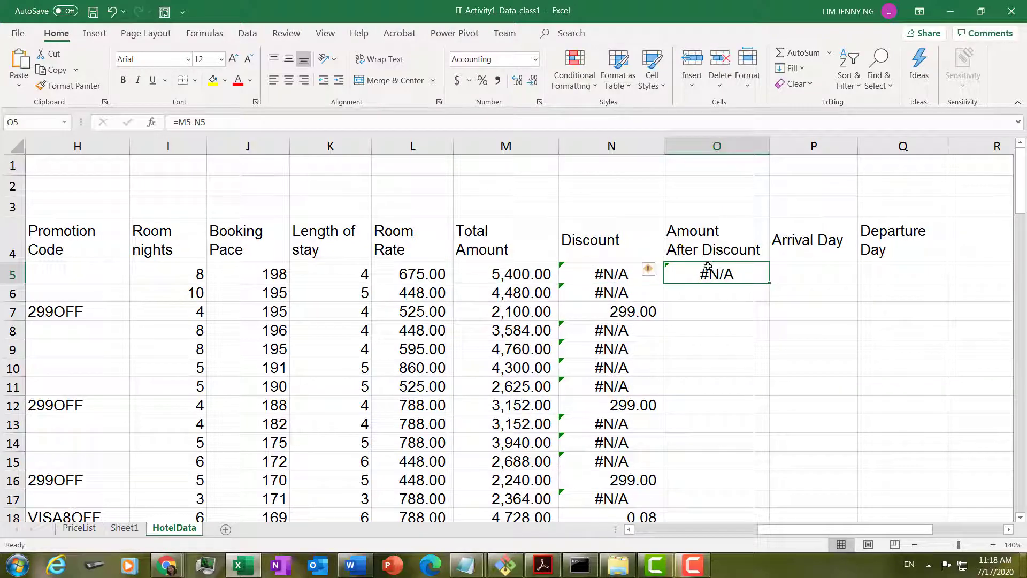
key(Delete)
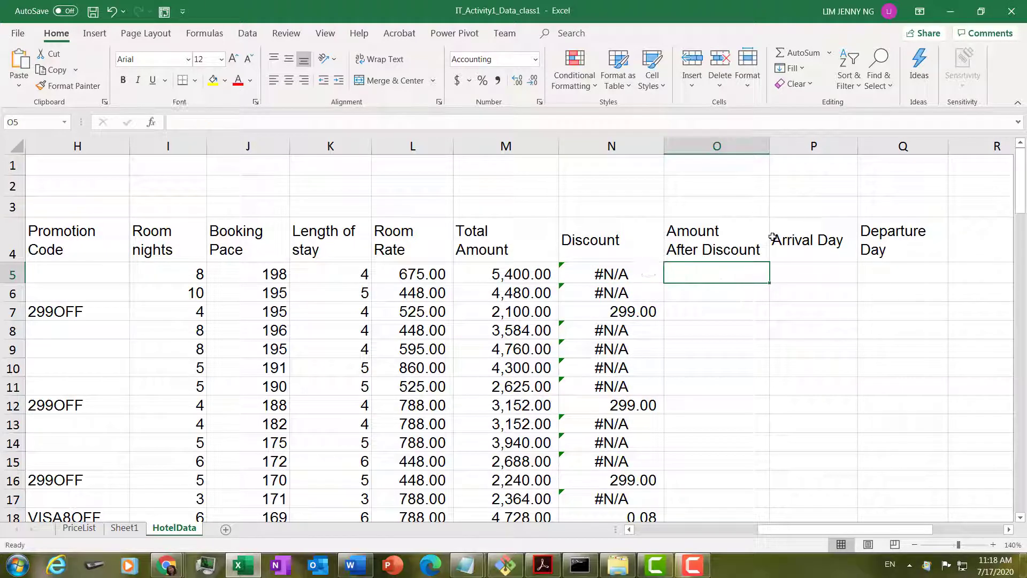
click(596, 270)
Insert IFERROR right after the equals sign in N5's Discount VLOOKUP formula.
double_click(594, 270)
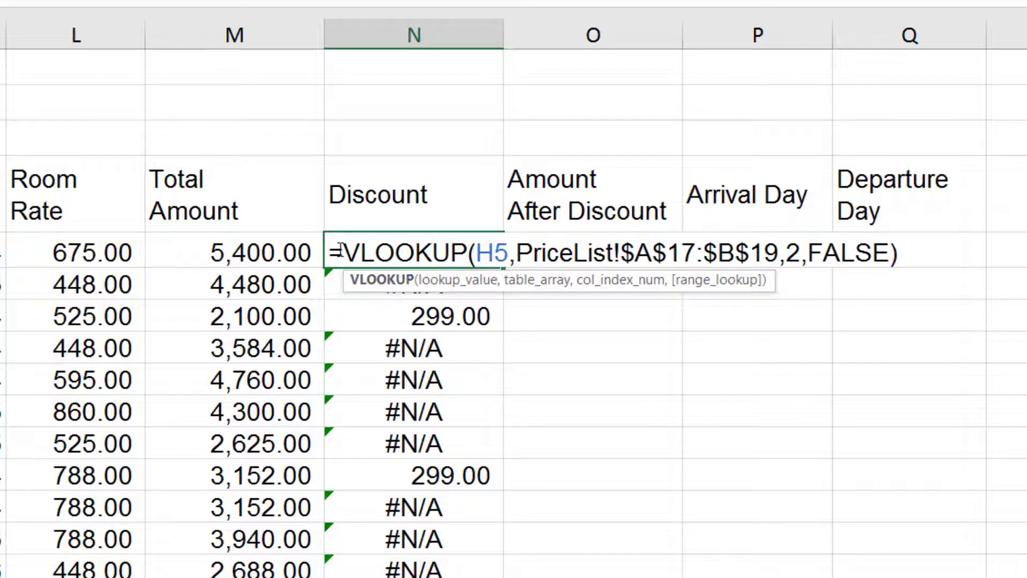
key(Escape)
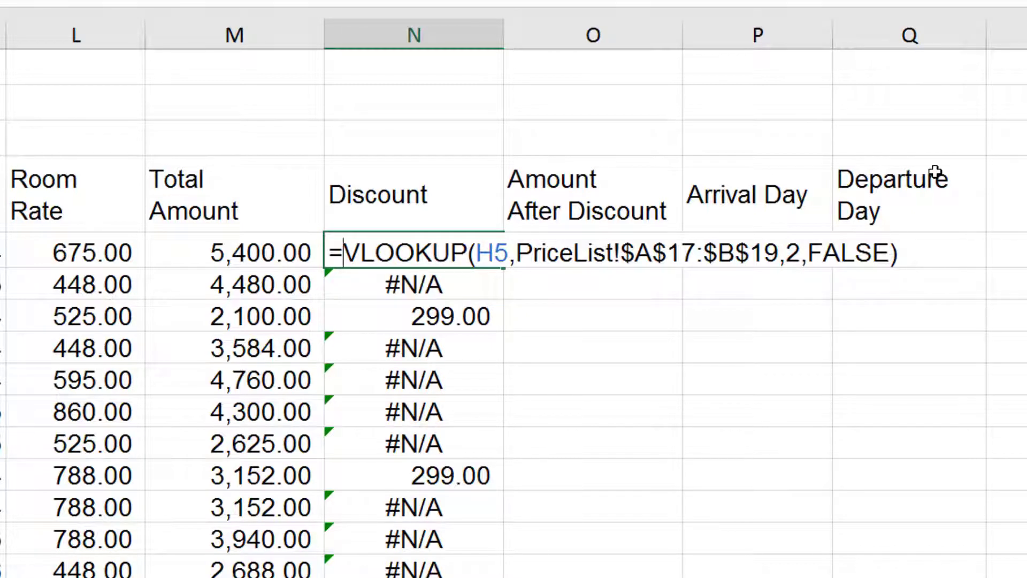
text(I)
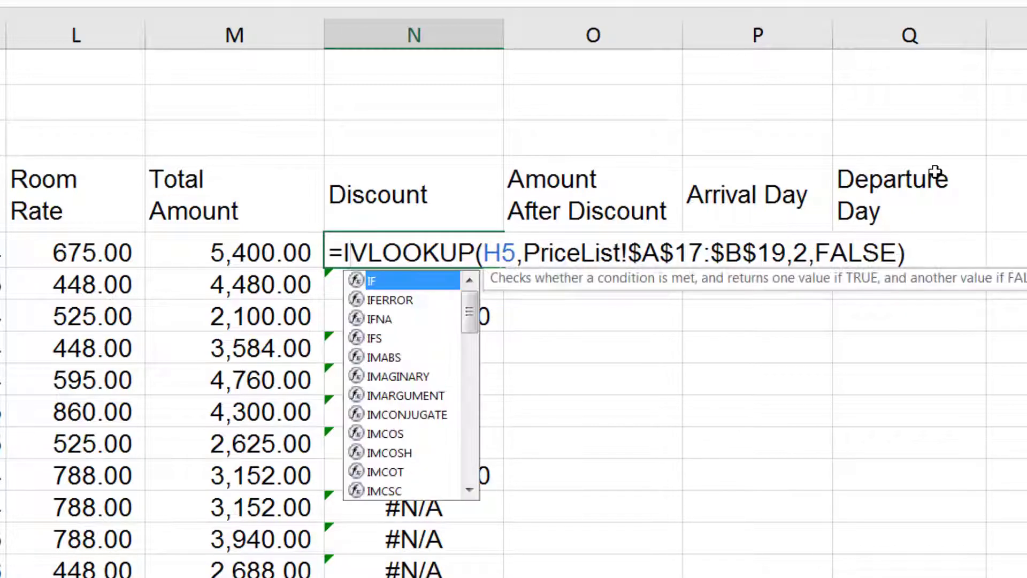
text(F)
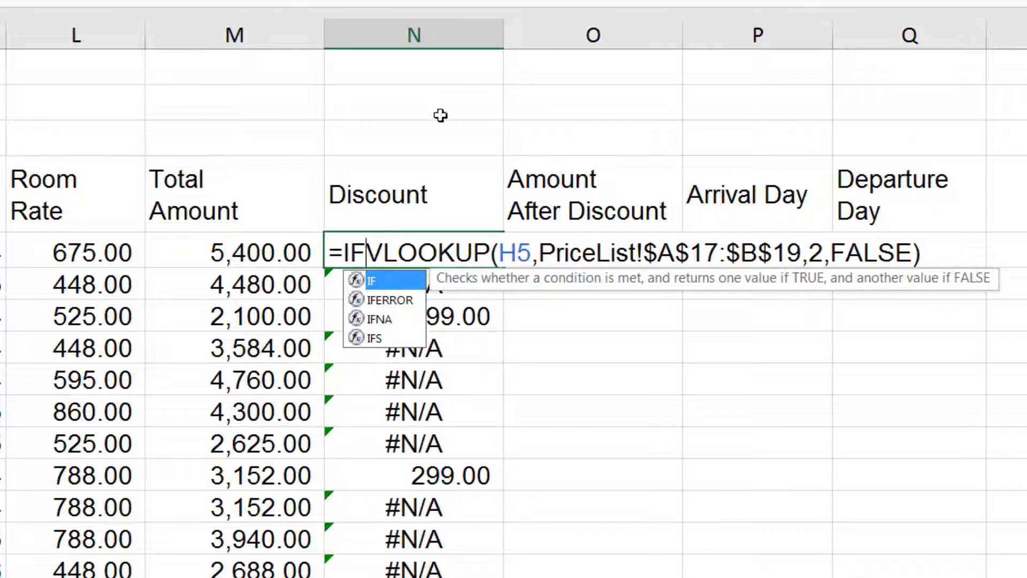
double_click(390, 300)
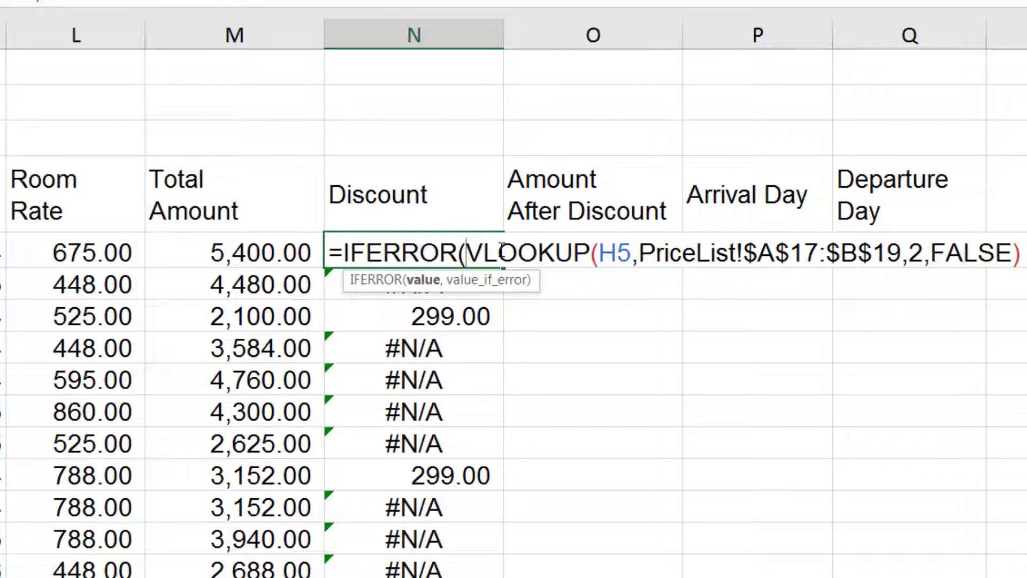
Complete N5 as =IFERROR(VLOOKUP(H5,PriceList!$A$17:$B$19,2,FALSE),0) so unmatched codes give 0.
drag(466, 251, 485, 252)
key(shift+Right)
key(shift+Right)
key(shift+Right)
key(shift+Right)
key(shift+Right)
key(shift+Right)
key(shift+Right)
key(shift+Right)
key(shift+Right)
key(shift+Right)
key(shift+Right)
key(shift+Right)
key(shift+Right)
key(shift+Right)
key(shift+Right)
key(shift+Right)
key(shift+Right)
key(shift+Right)
key(shift+Right)
key(shift+Right)
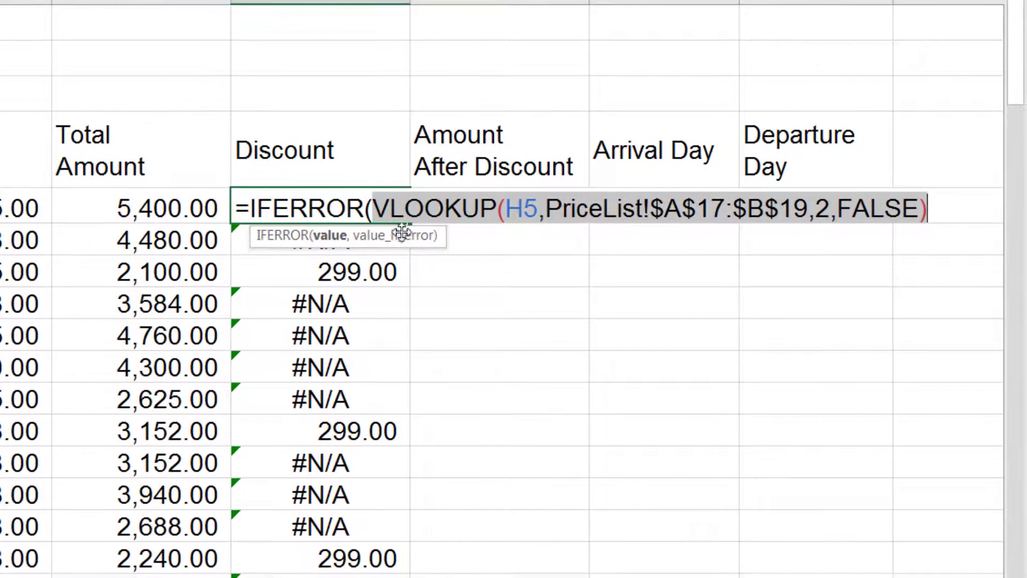
click(997, 238)
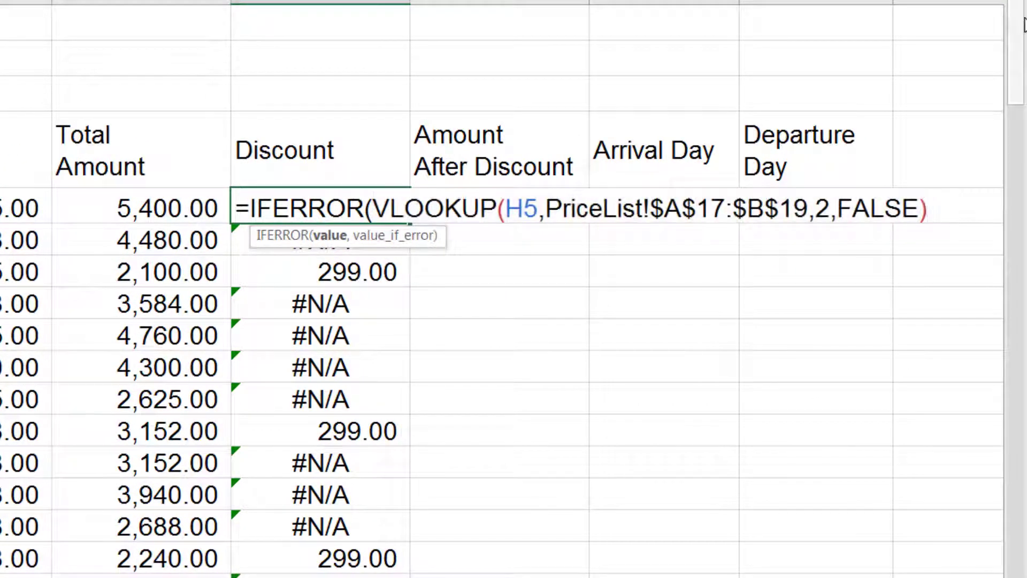
text(,)
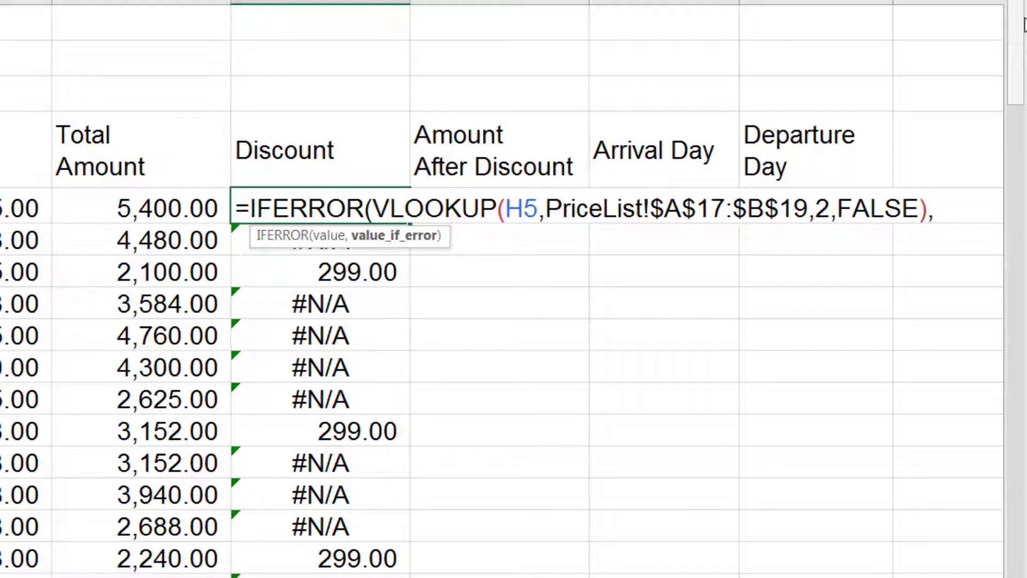
text(0))
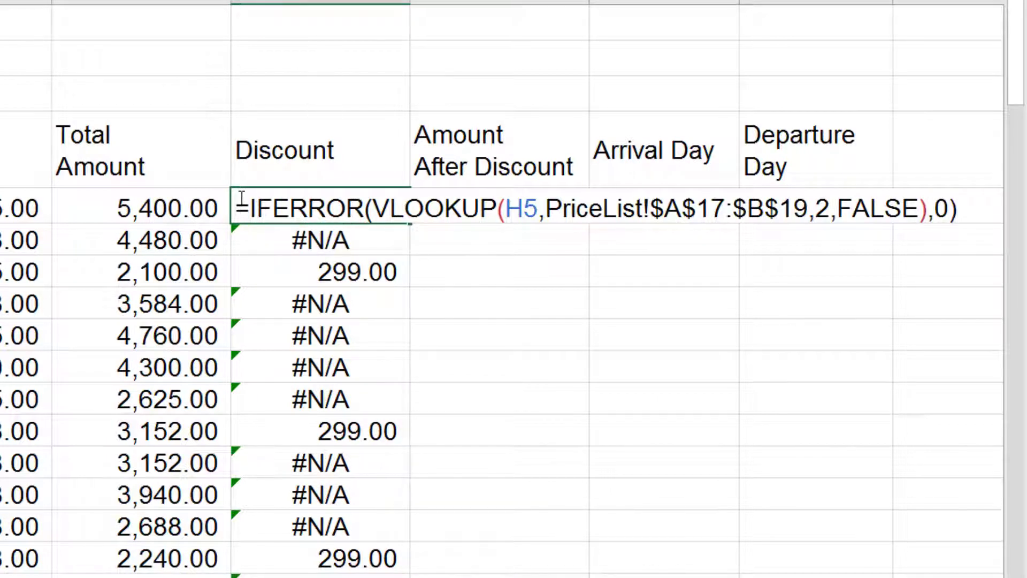
drag(249, 208, 917, 208)
click(400, 207)
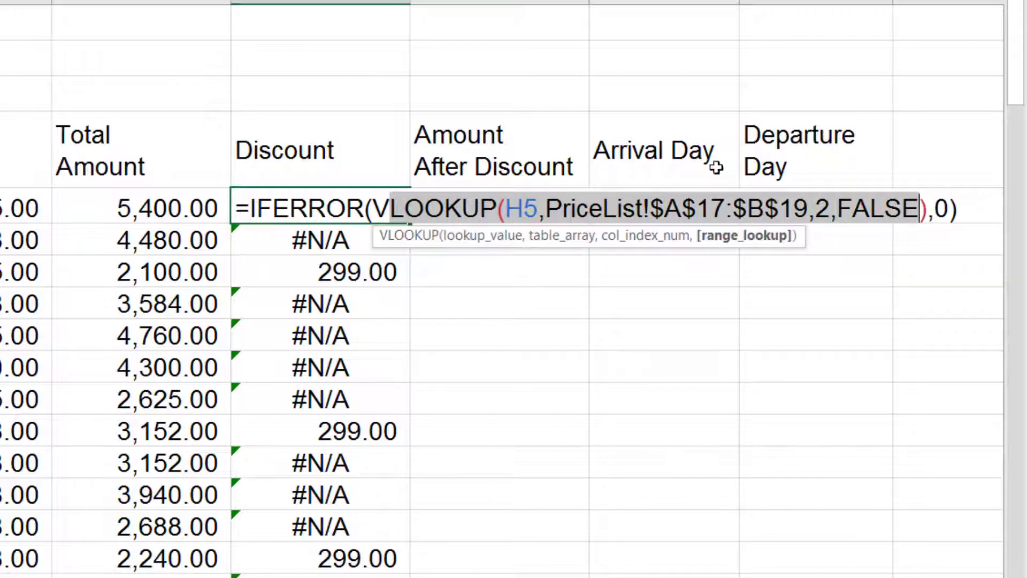
double_click(943, 207)
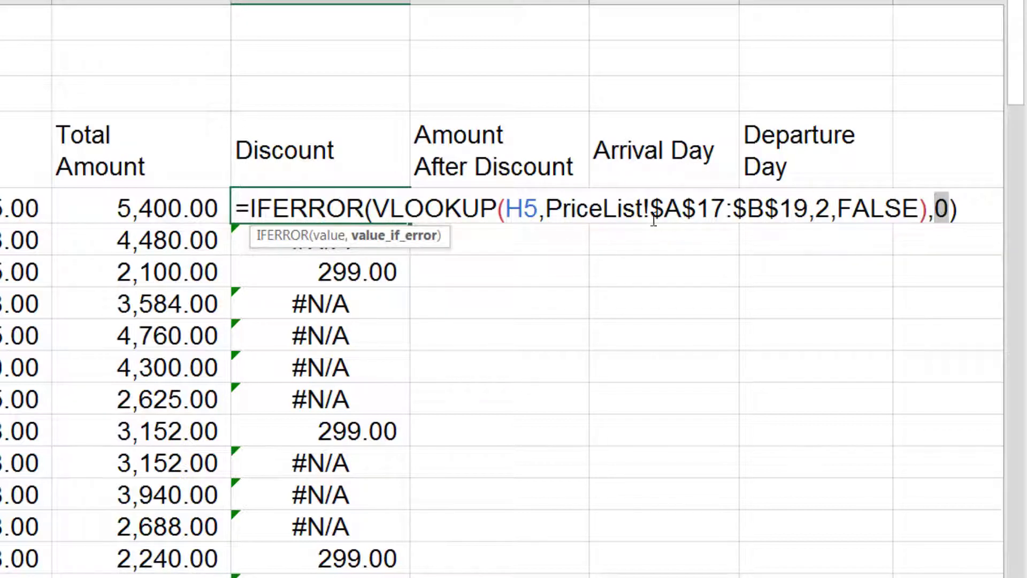
drag(373, 207, 919, 207)
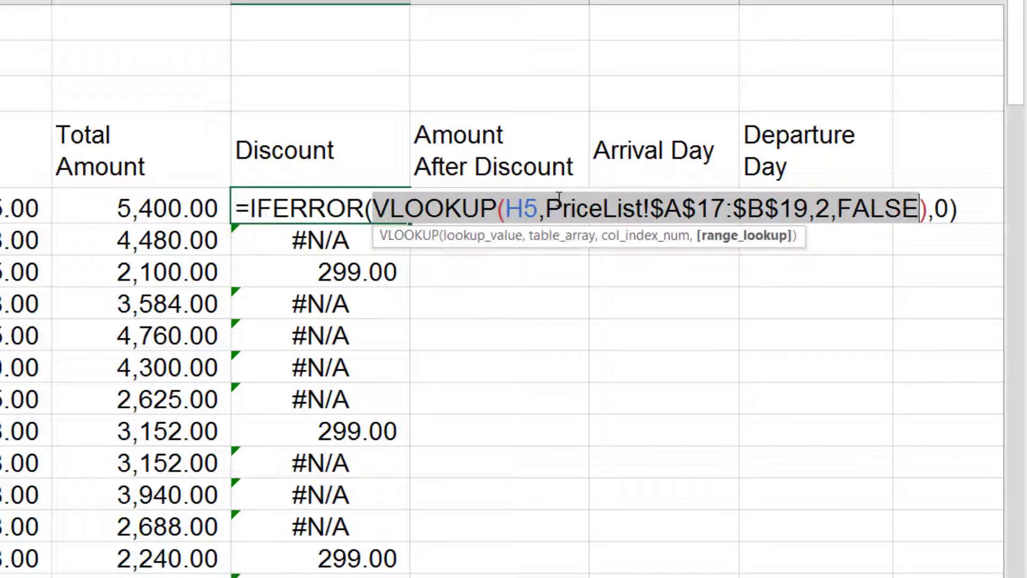
key(Return)
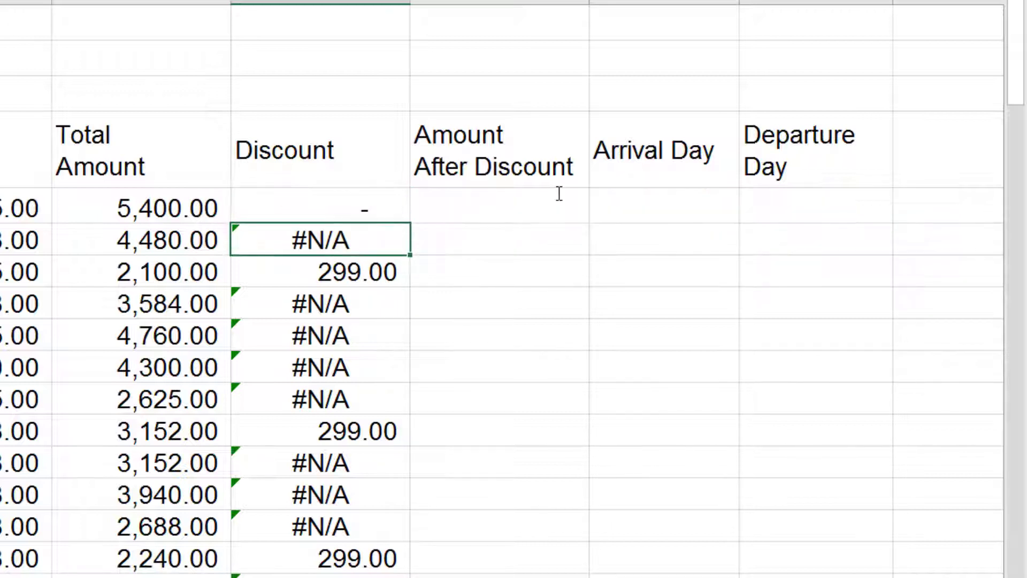
Give N5 the Accounting number format with Symbol set to None, so zero displays as a dash.
click(356, 207)
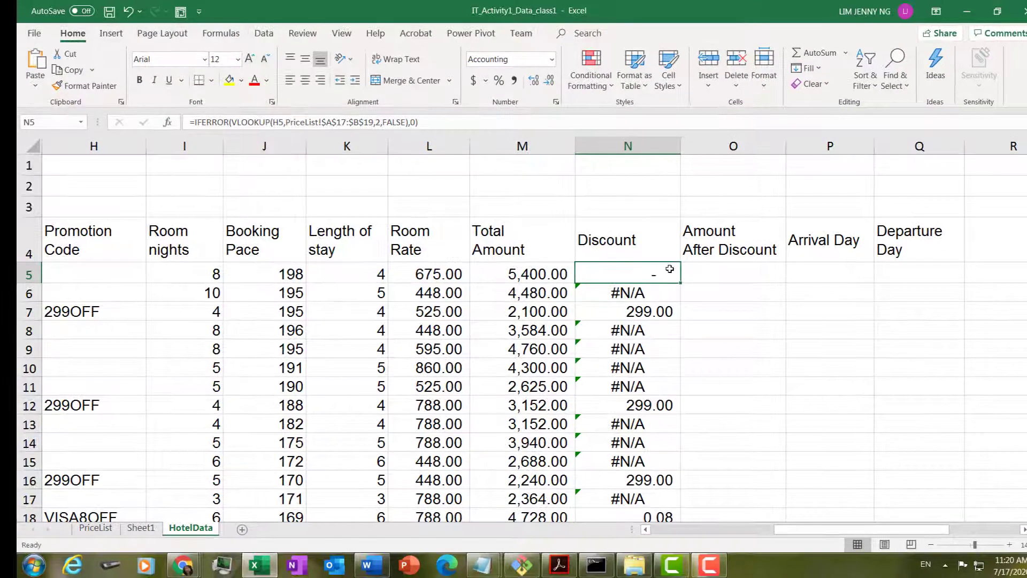
click(552, 59)
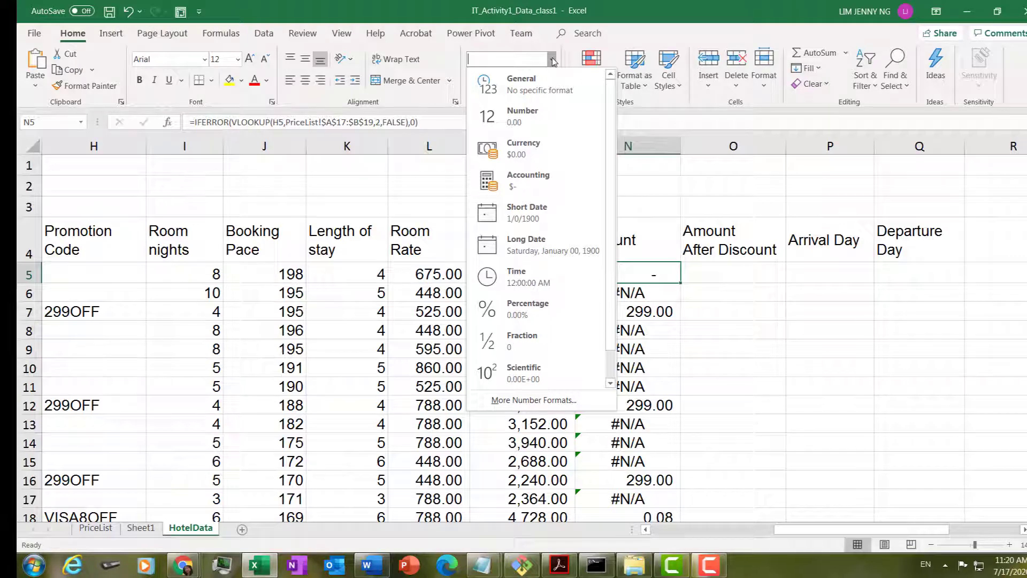
click(535, 115)
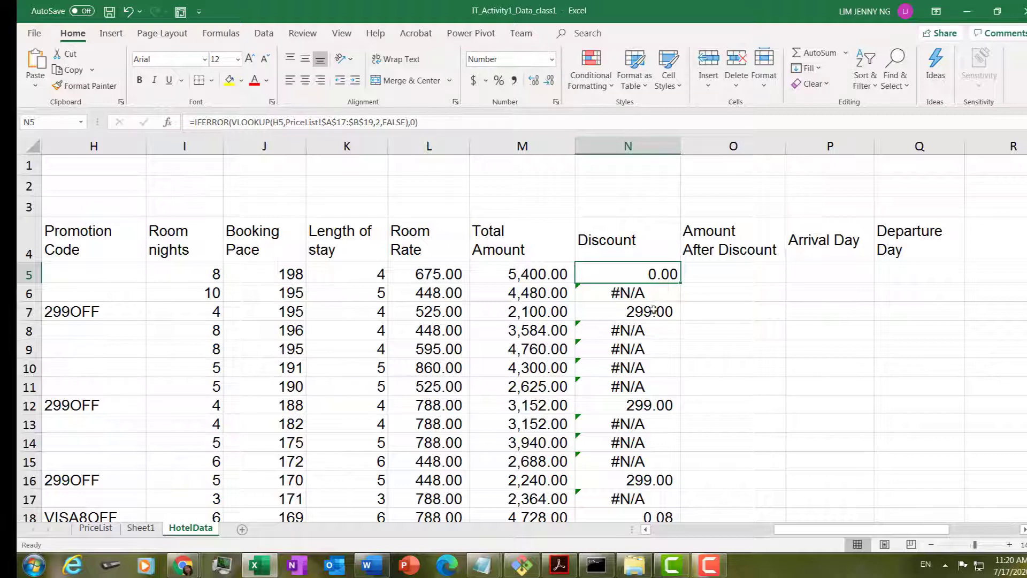
click(552, 60)
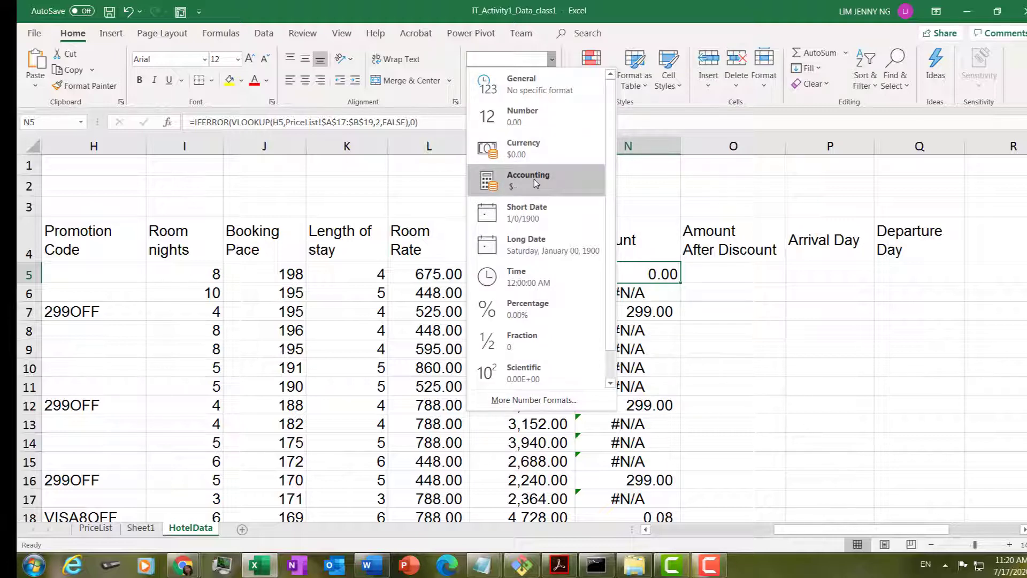
click(533, 401)
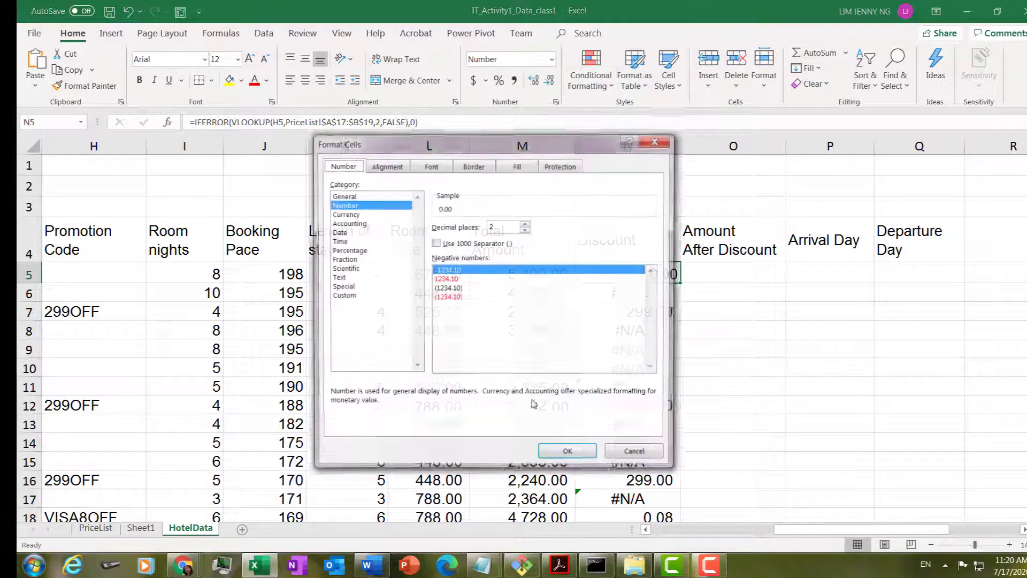
click(377, 223)
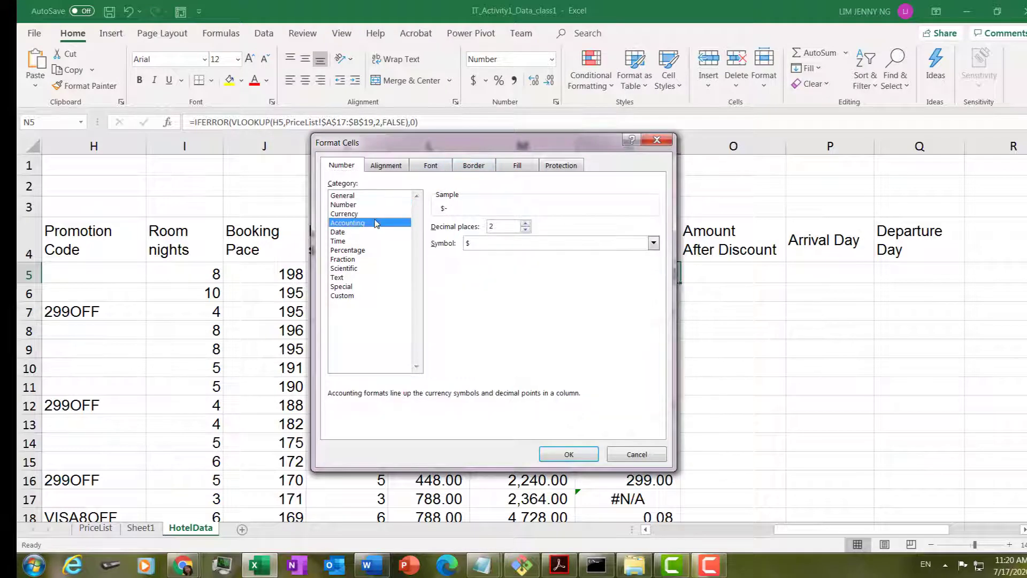
click(653, 244)
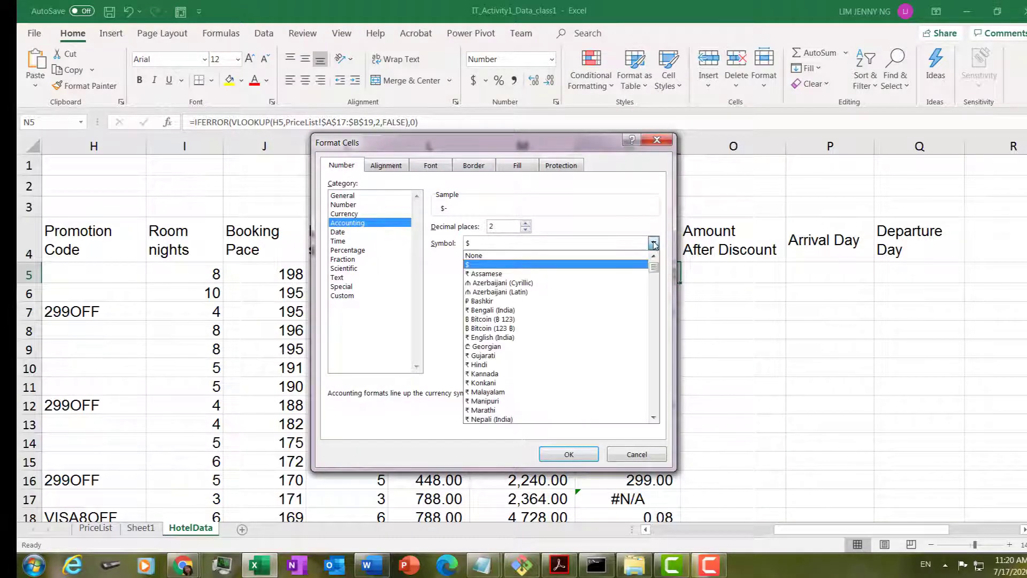
click(630, 256)
click(562, 452)
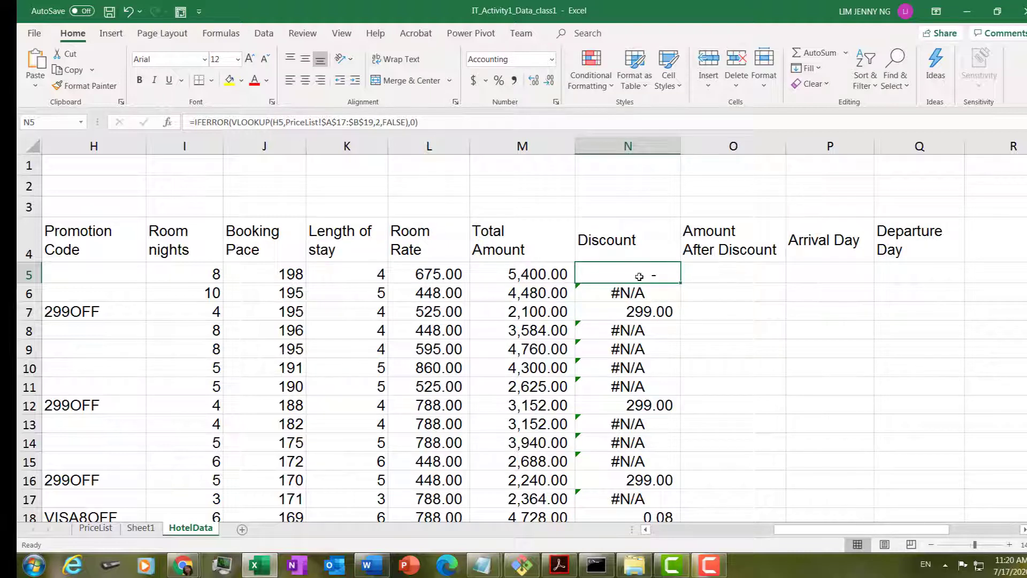
click(742, 277)
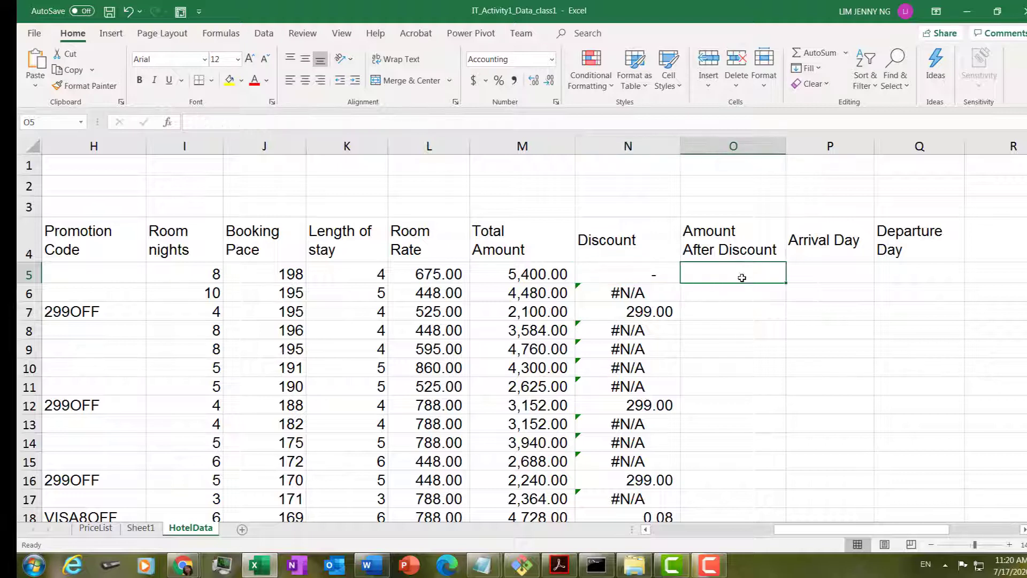
Enter =M5-N5 in O5, which now shows 5,400.00 for the first booking.
text(=)
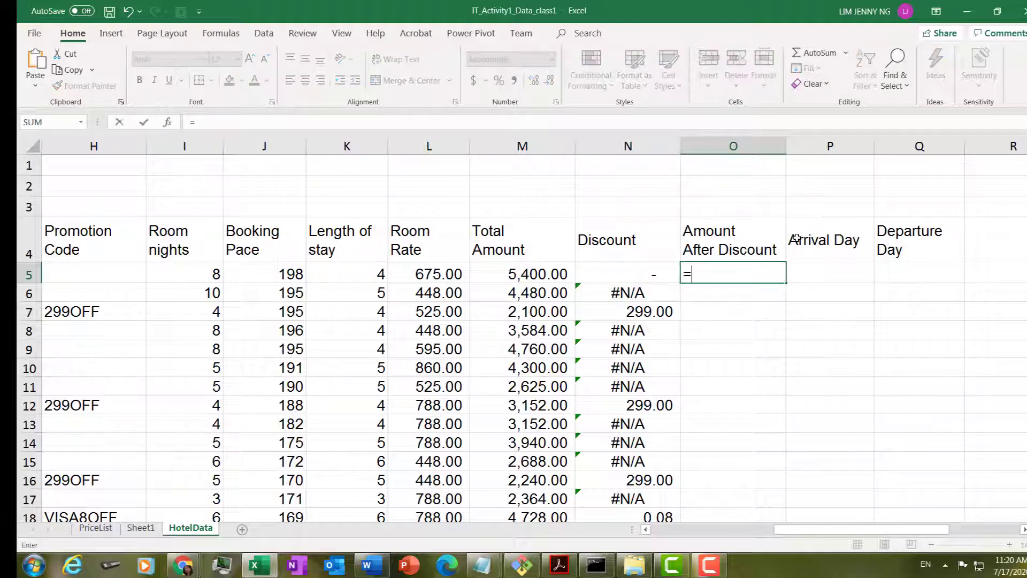
click(548, 275)
text(-)
click(624, 274)
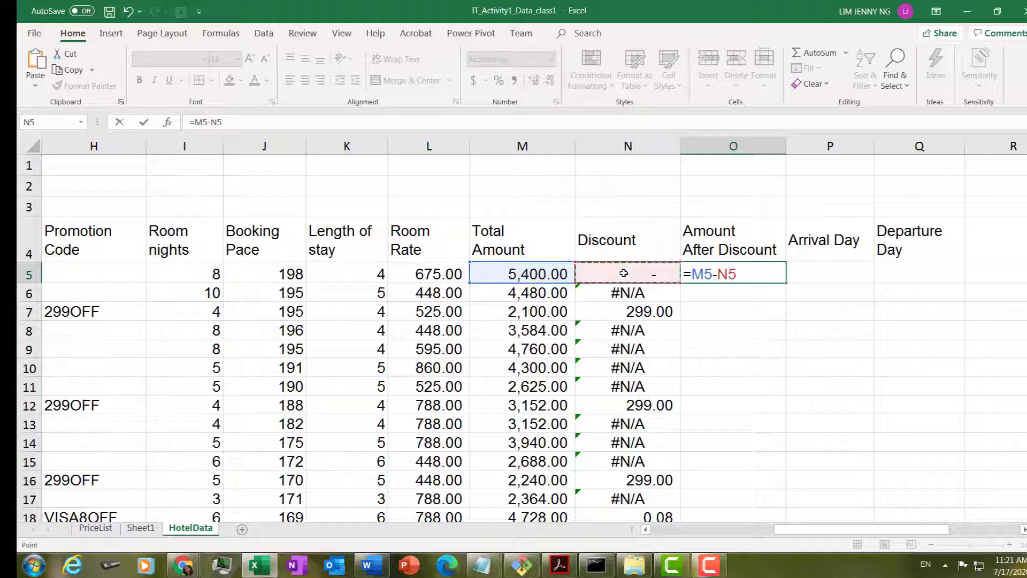
key(Return)
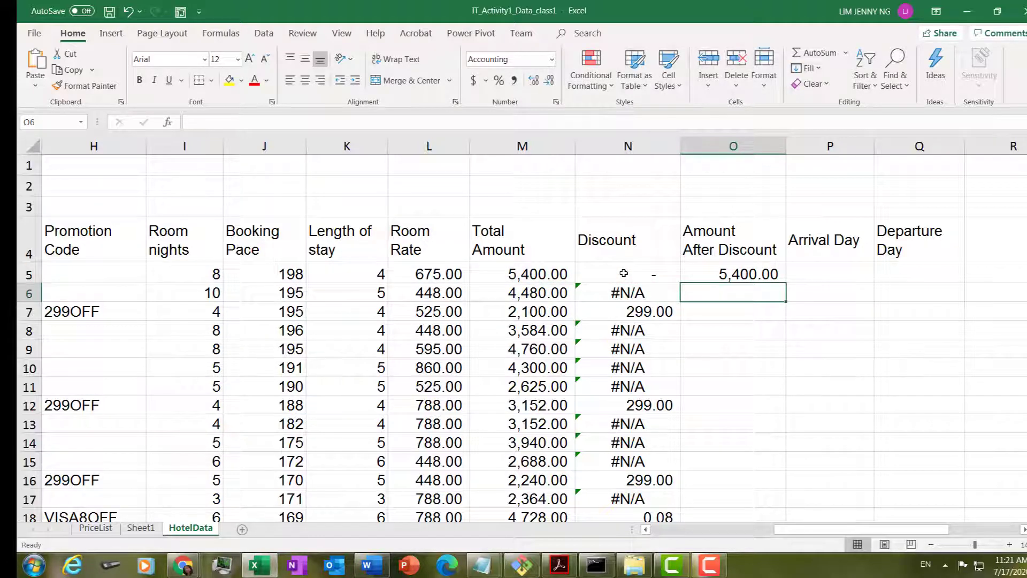
click(624, 274)
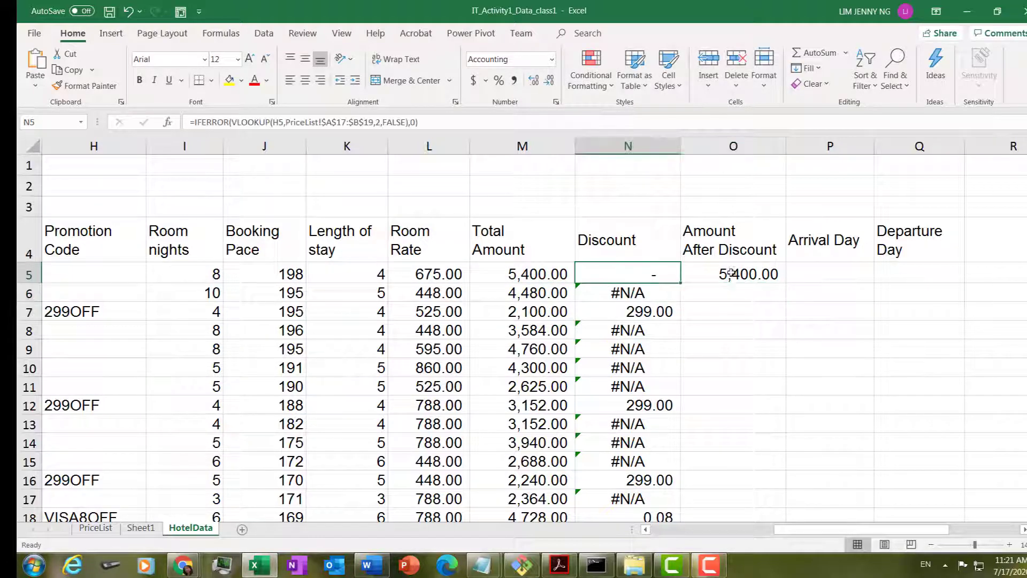
click(828, 271)
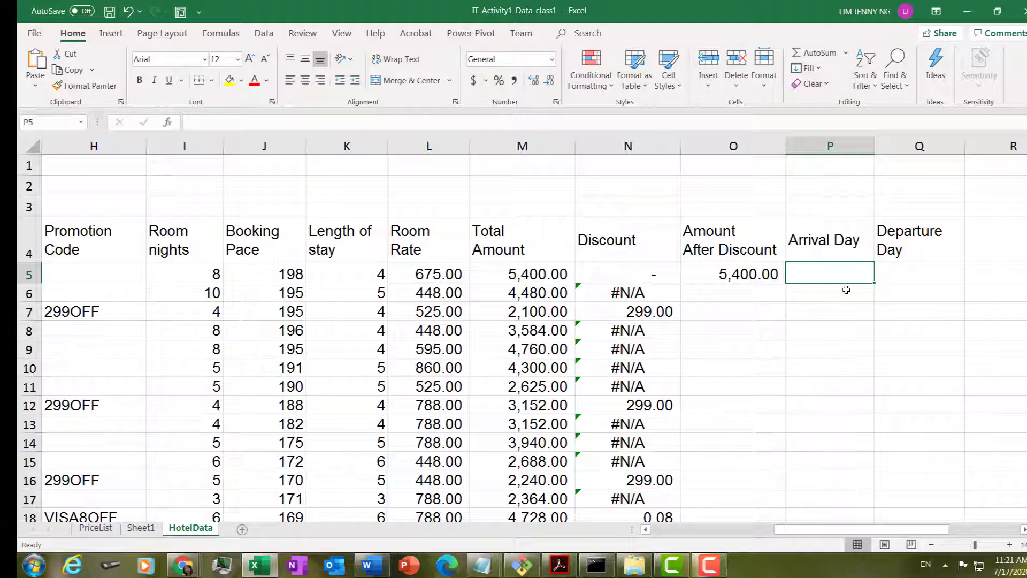
Enter =TEXT(F5,"dddd") in P5 so Arrival Day shows Sunday.
drag(853, 536, 793, 536)
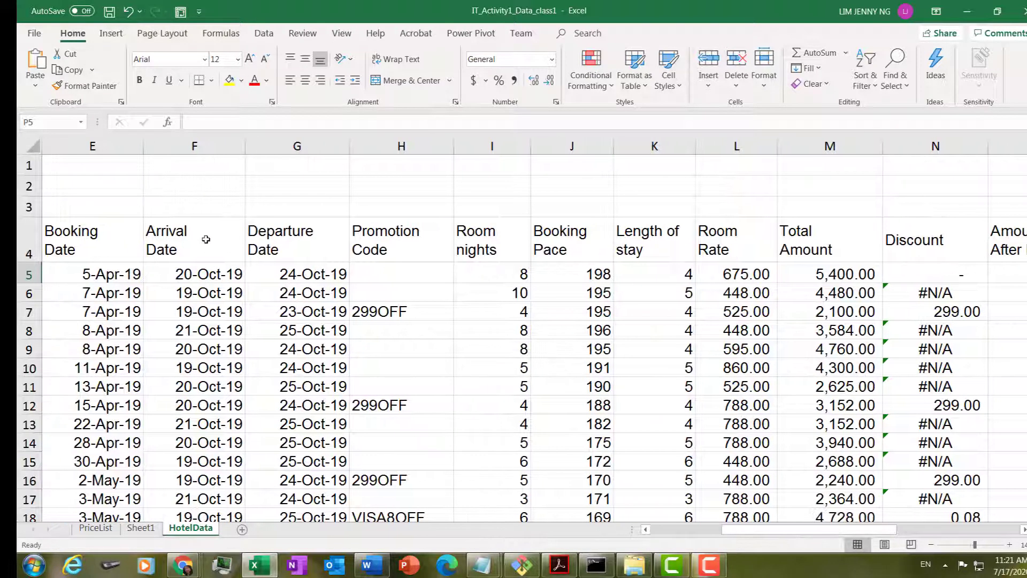
click(199, 279)
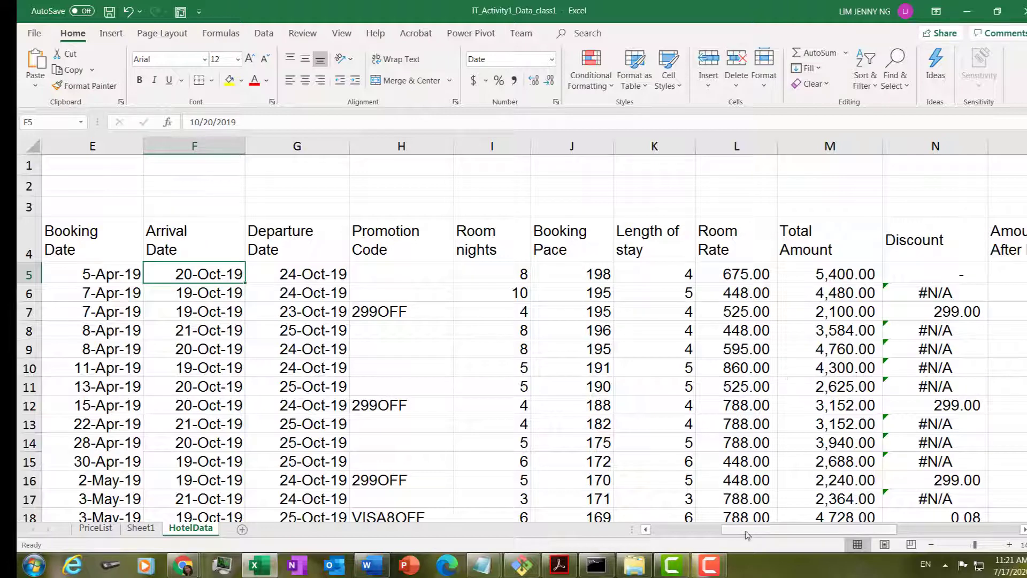
drag(765, 533, 818, 535)
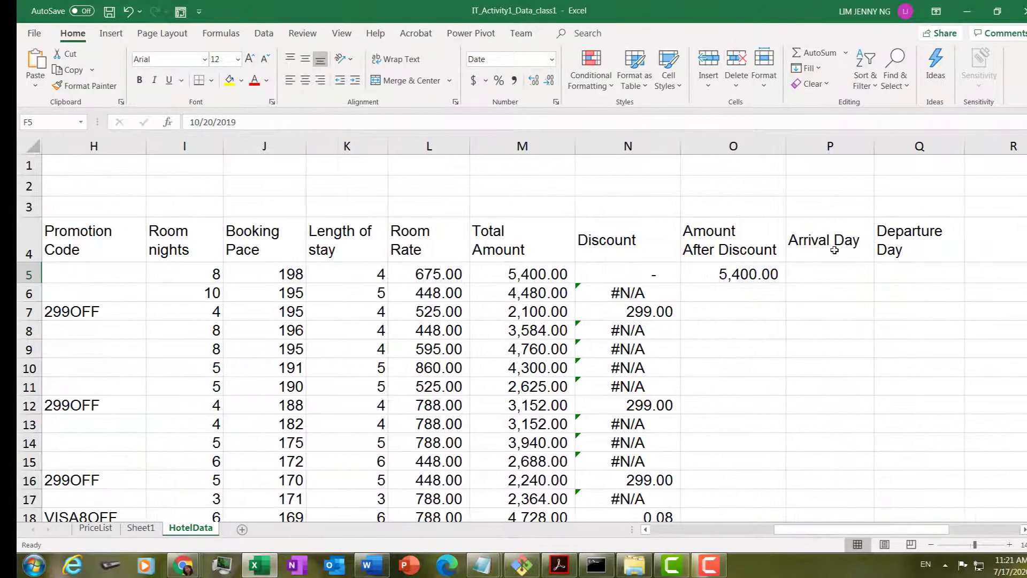
click(831, 276)
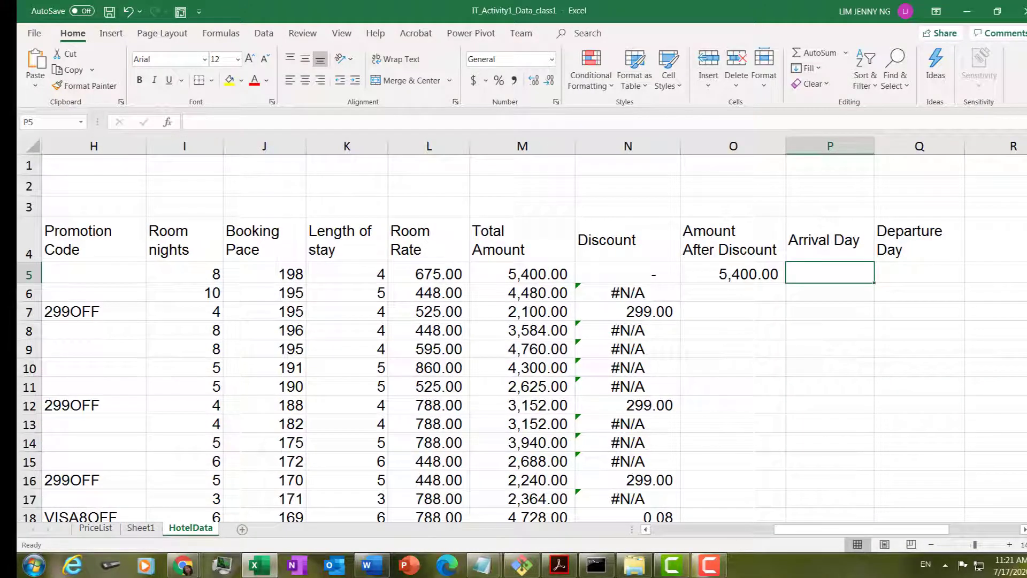
text(=)
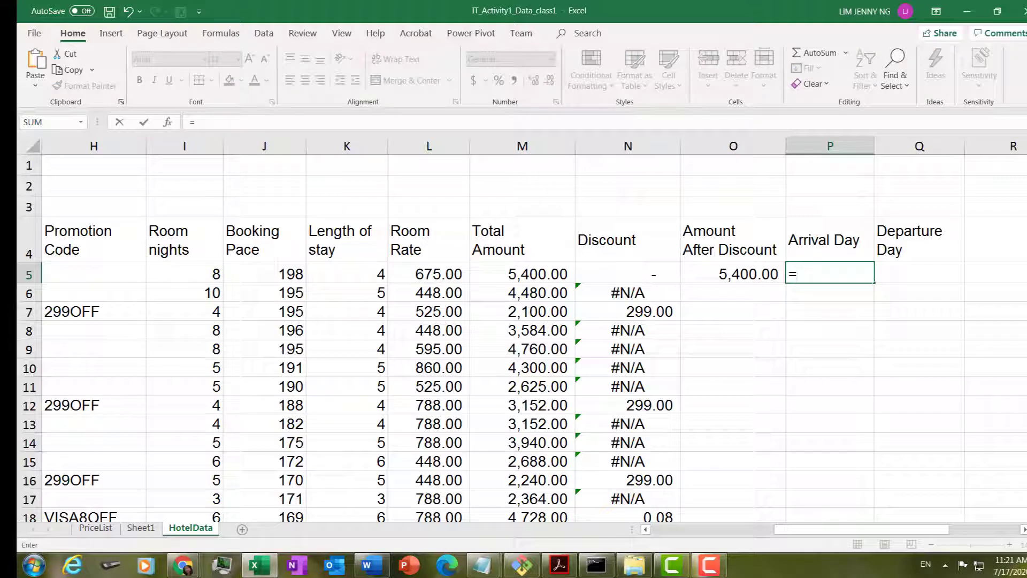
text(TE)
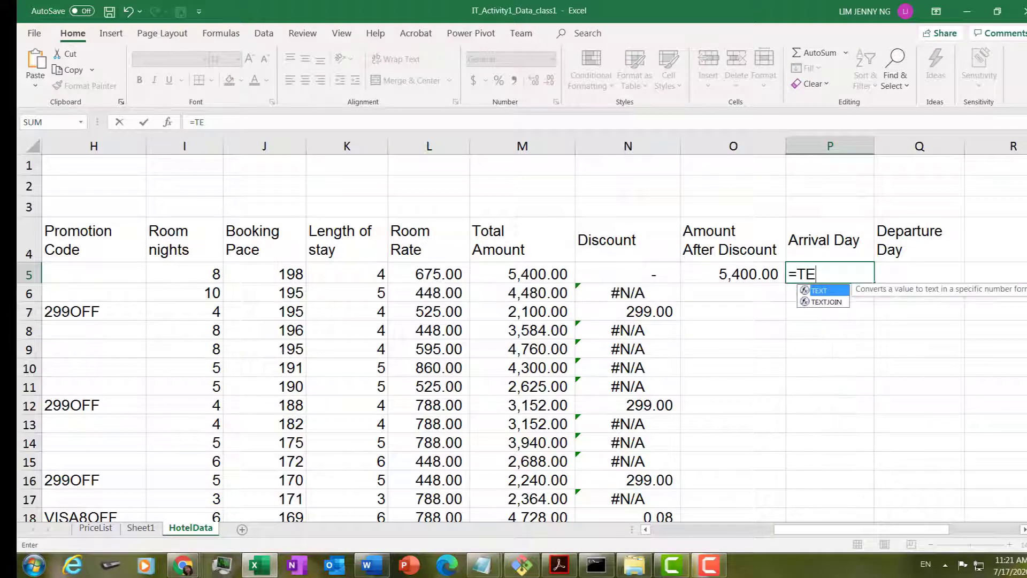
text(XT)
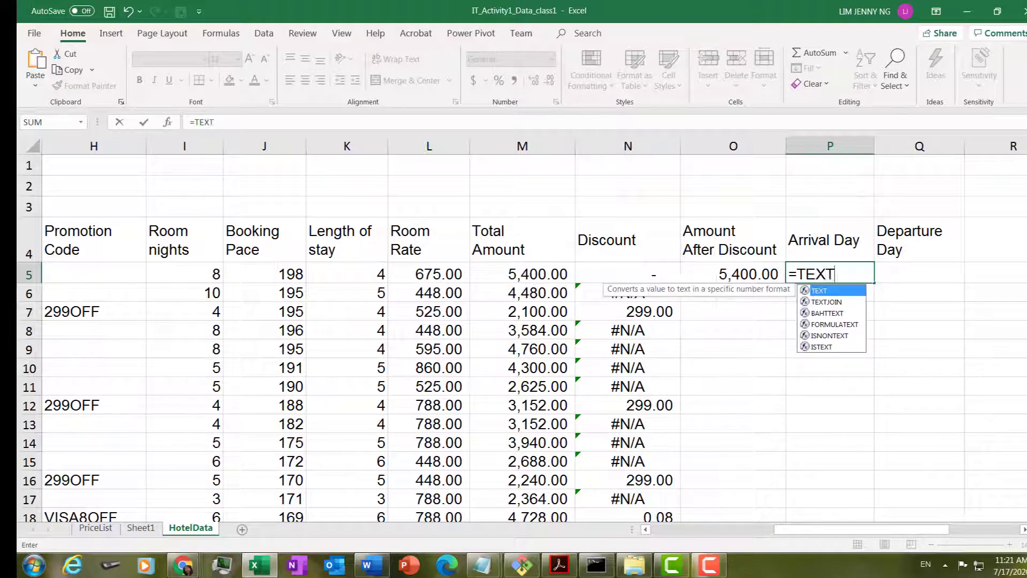
text(()
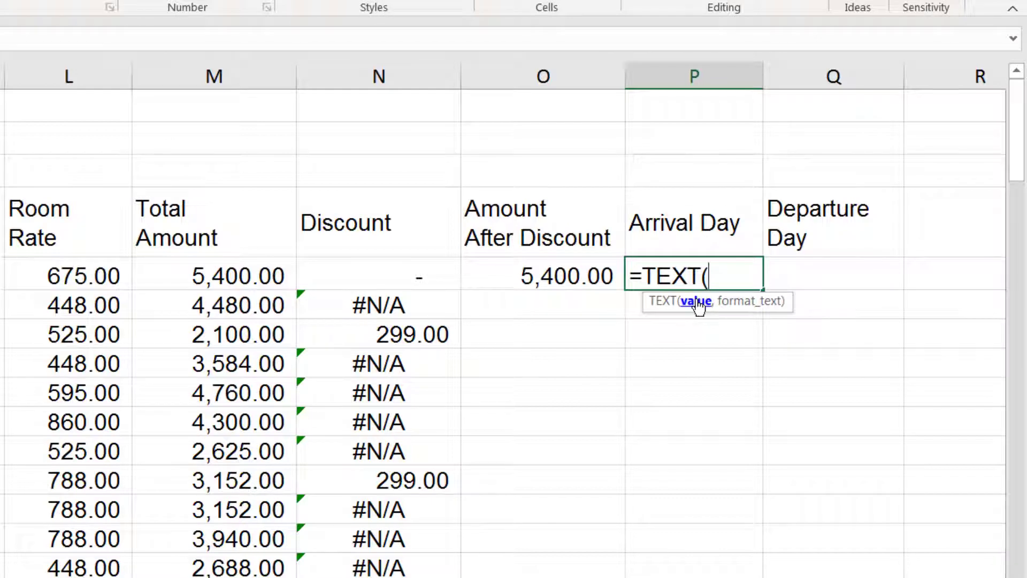
scroll(505, 321, left, 4)
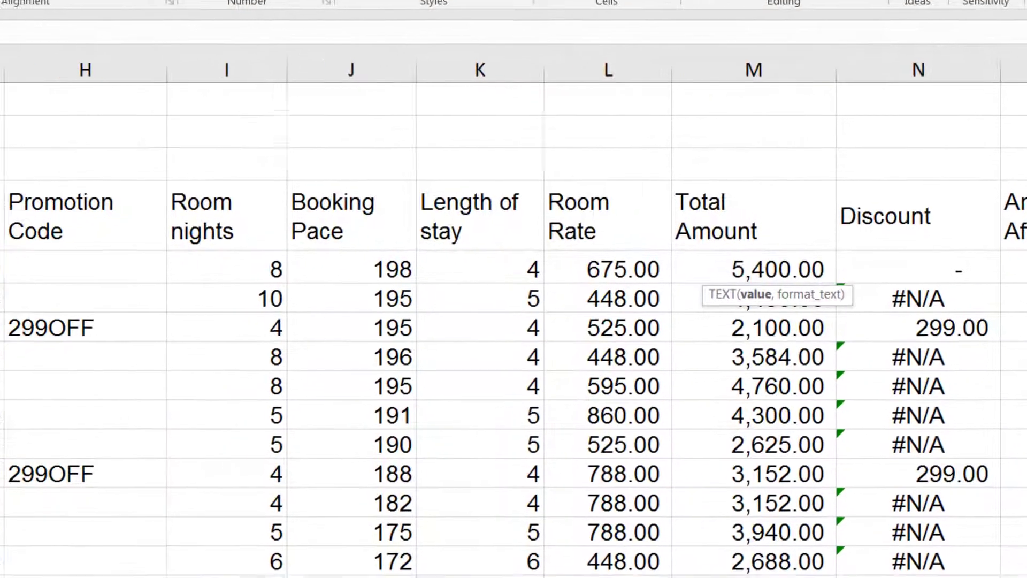
scroll(514, 321, left, 2)
click(172, 220)
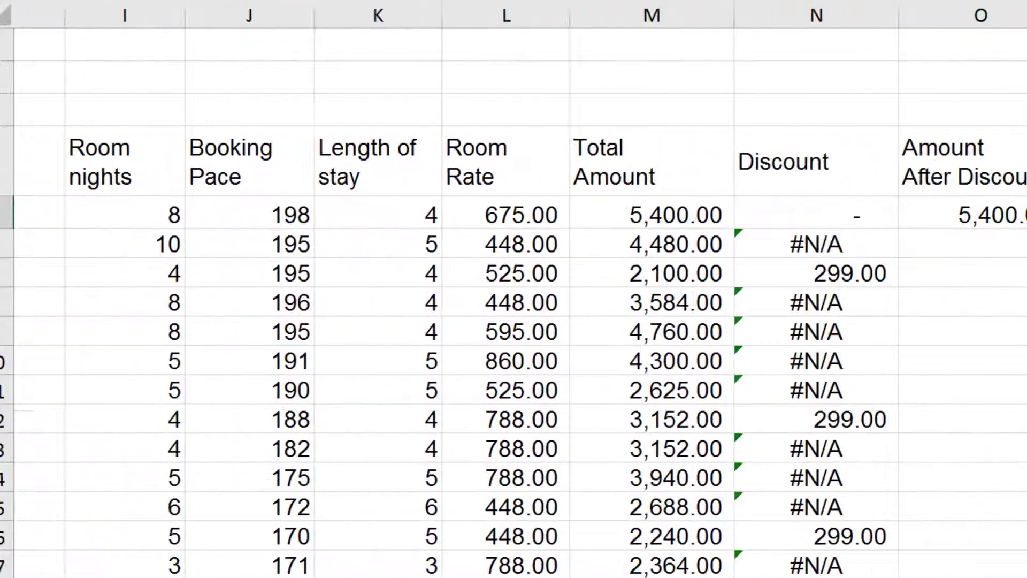
text(,)
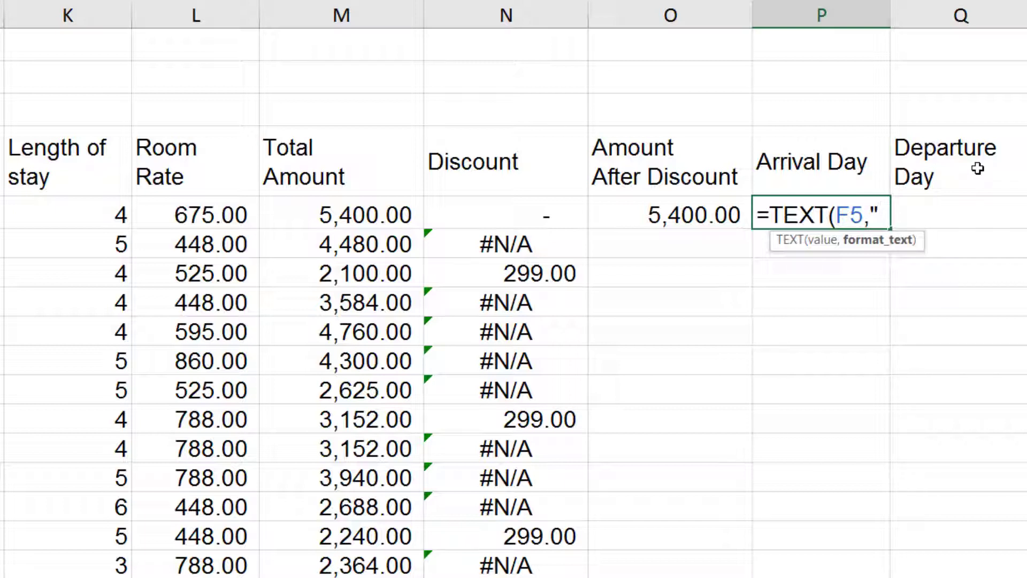
text(dddd)
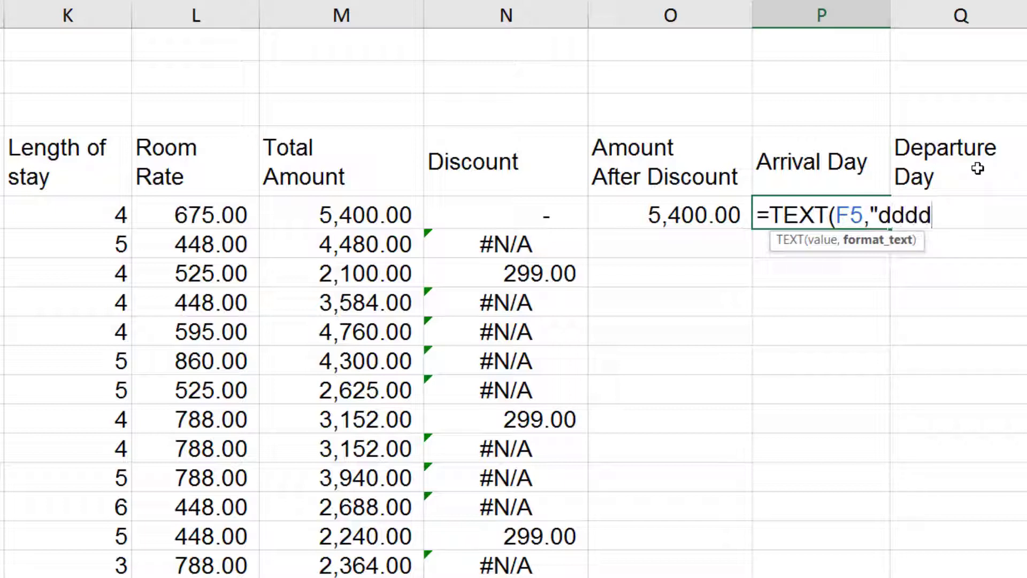
text("))
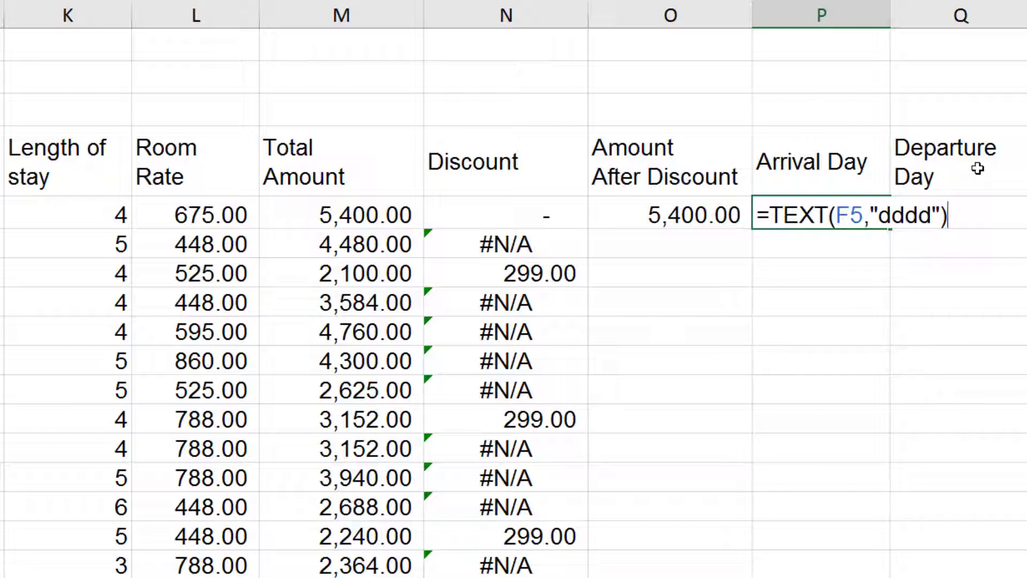
key(Return)
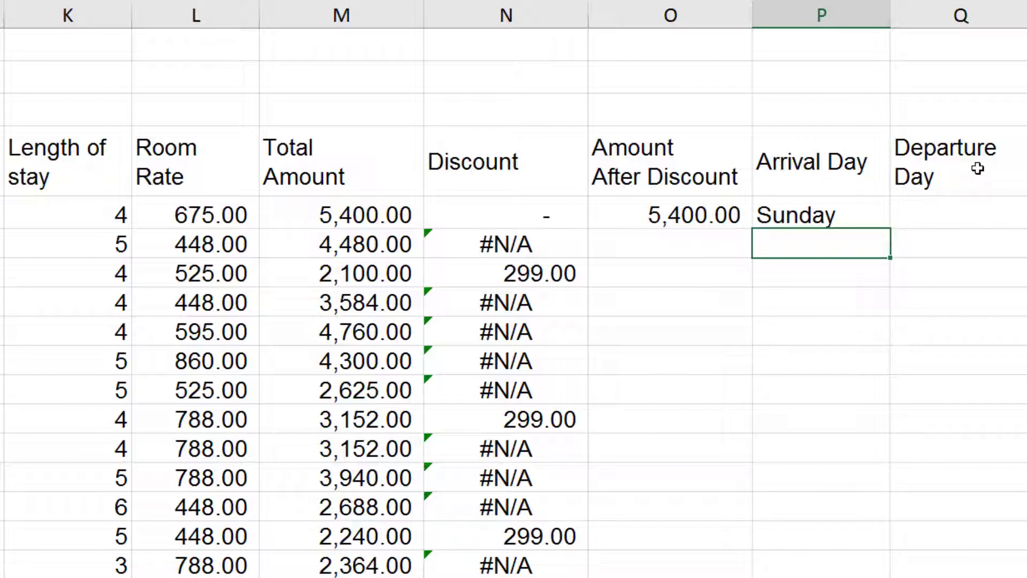
key(Up)
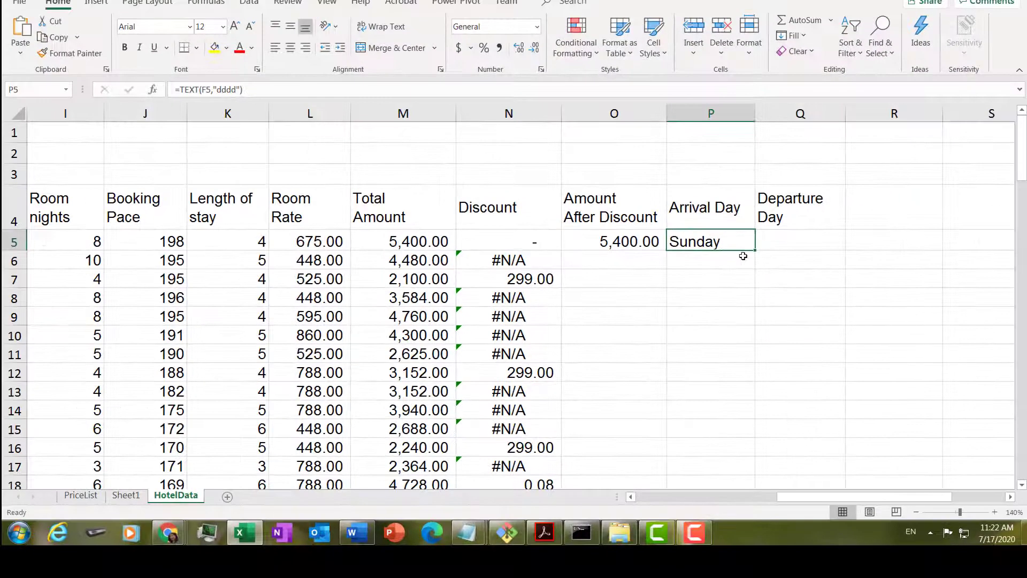
double_click(723, 241)
drag(739, 241, 720, 240)
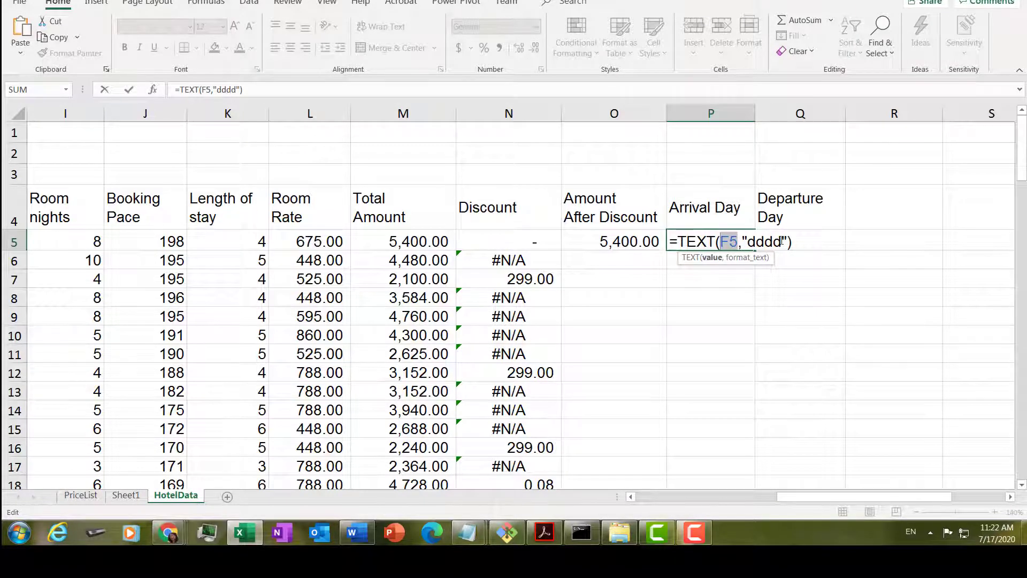
key(Return)
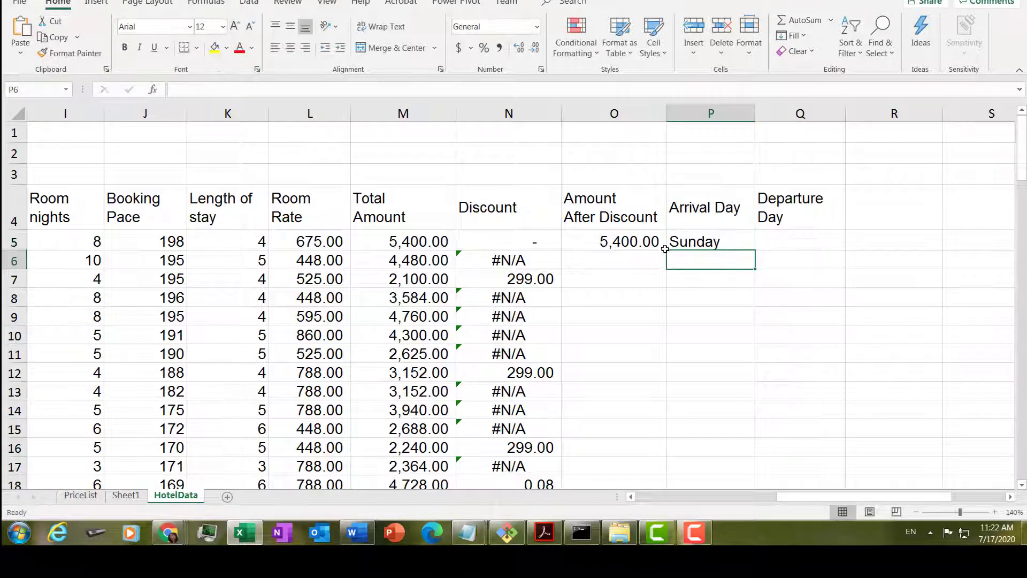
click(710, 242)
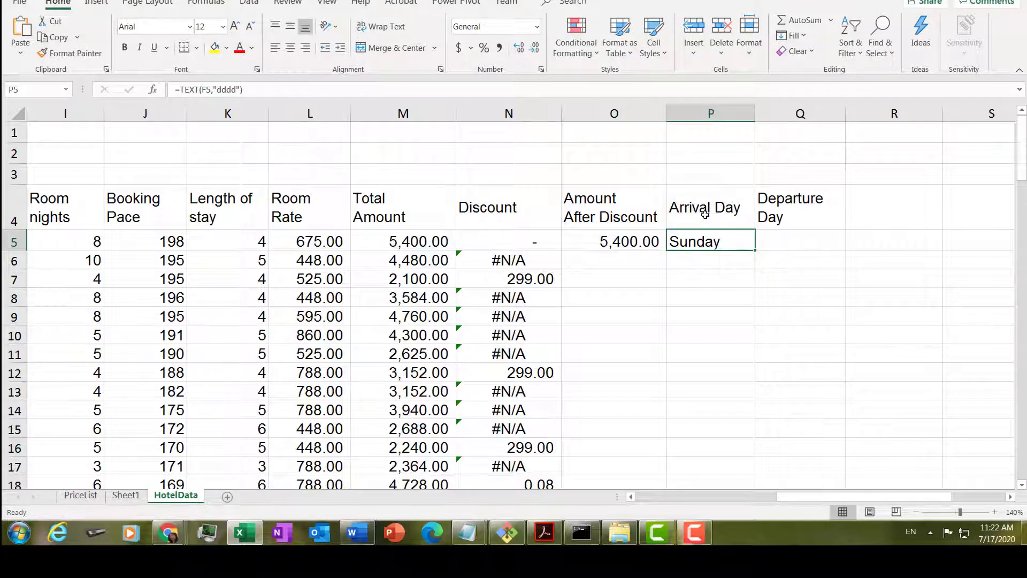
click(537, 26)
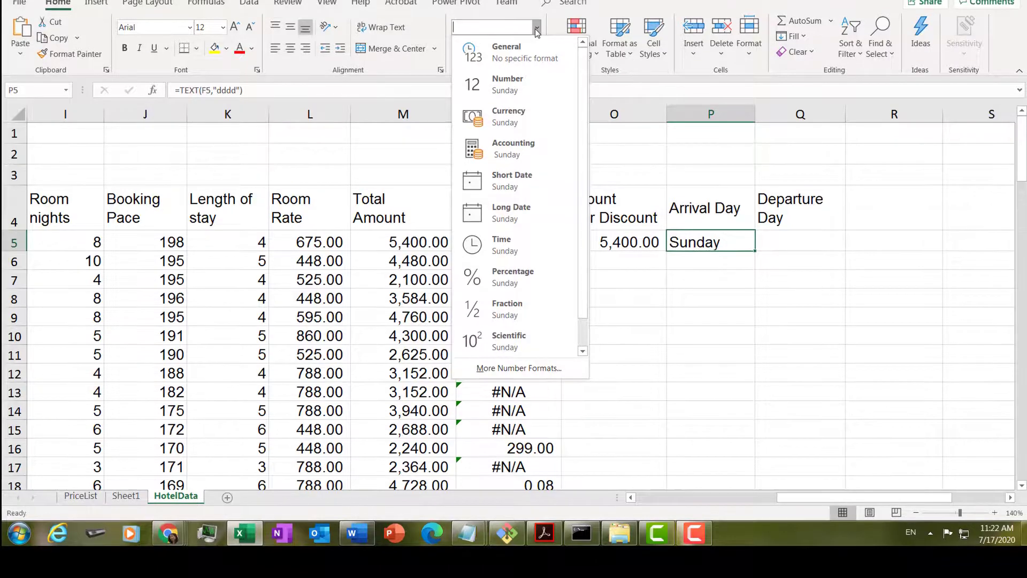
scroll(582, 342, down, 1)
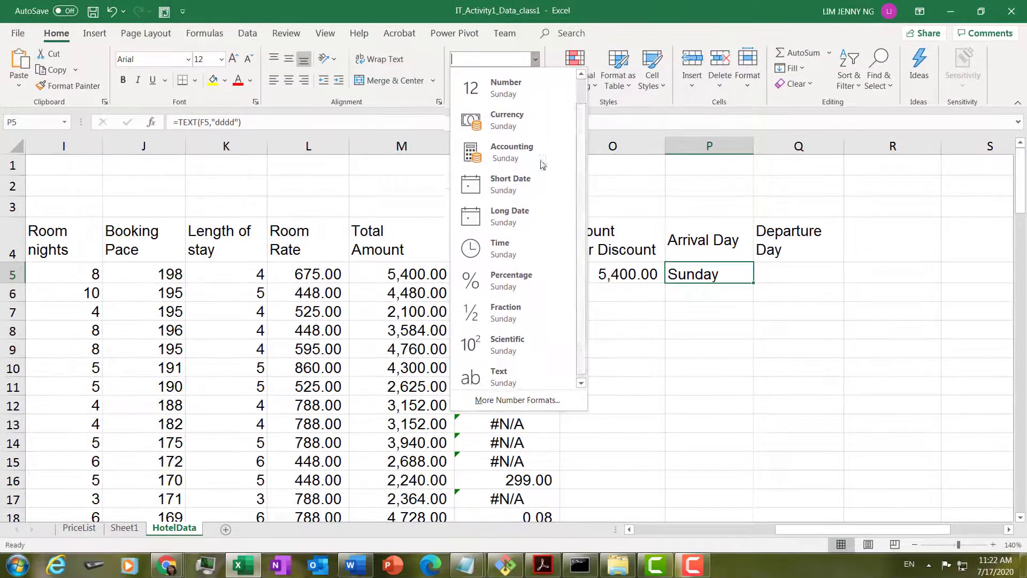
click(537, 63)
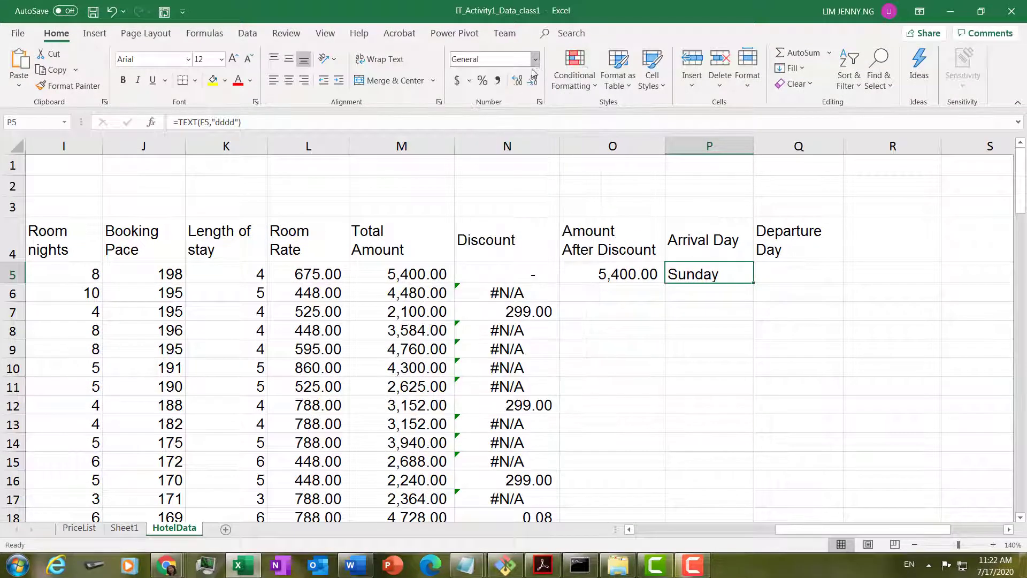
click(535, 60)
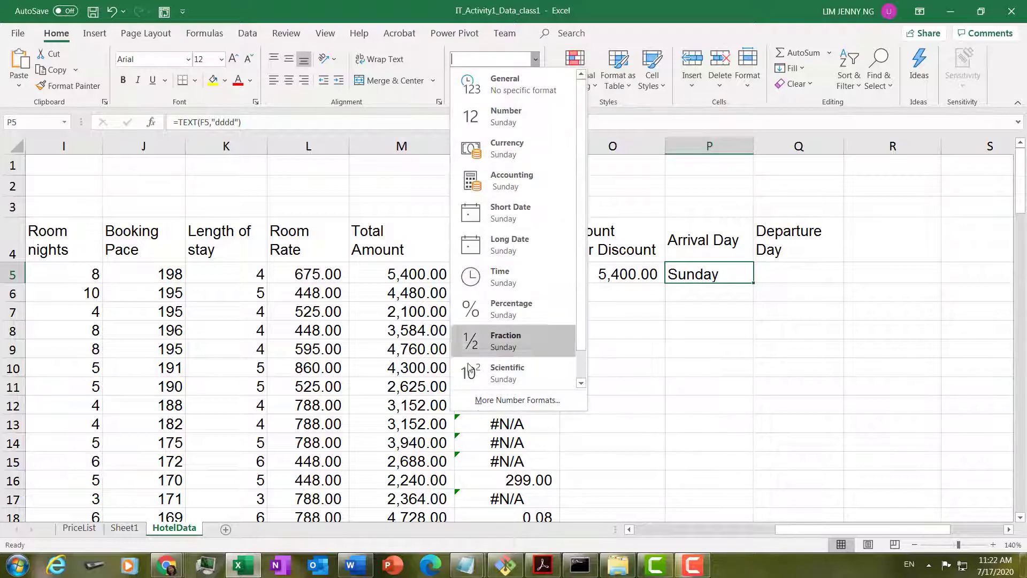
click(503, 402)
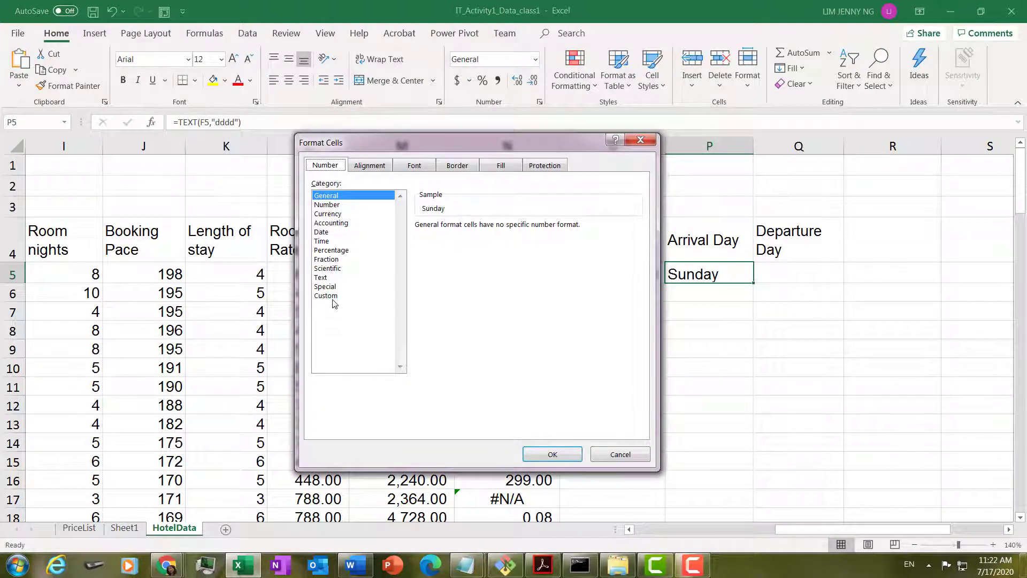
click(334, 296)
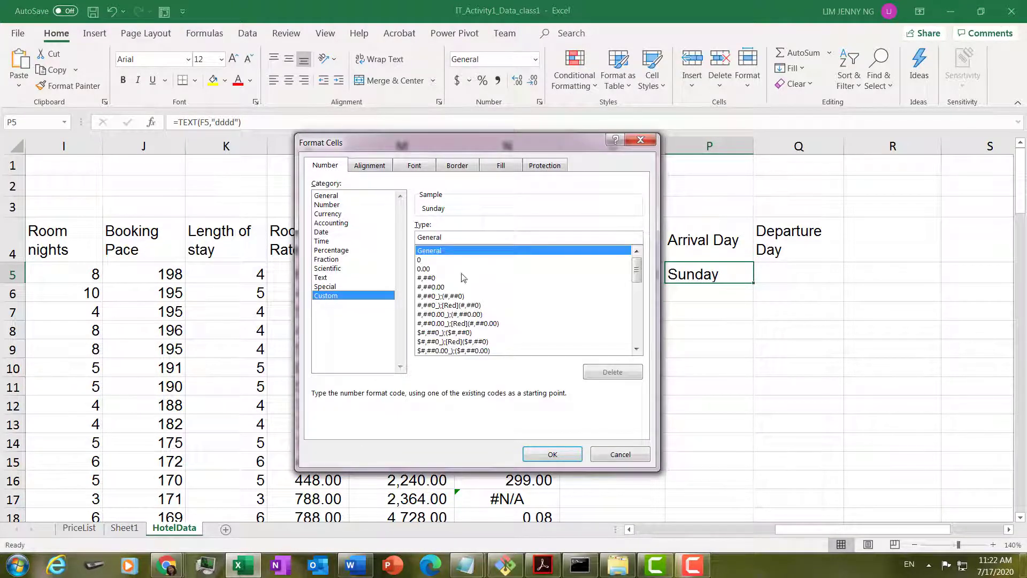
click(446, 295)
click(453, 333)
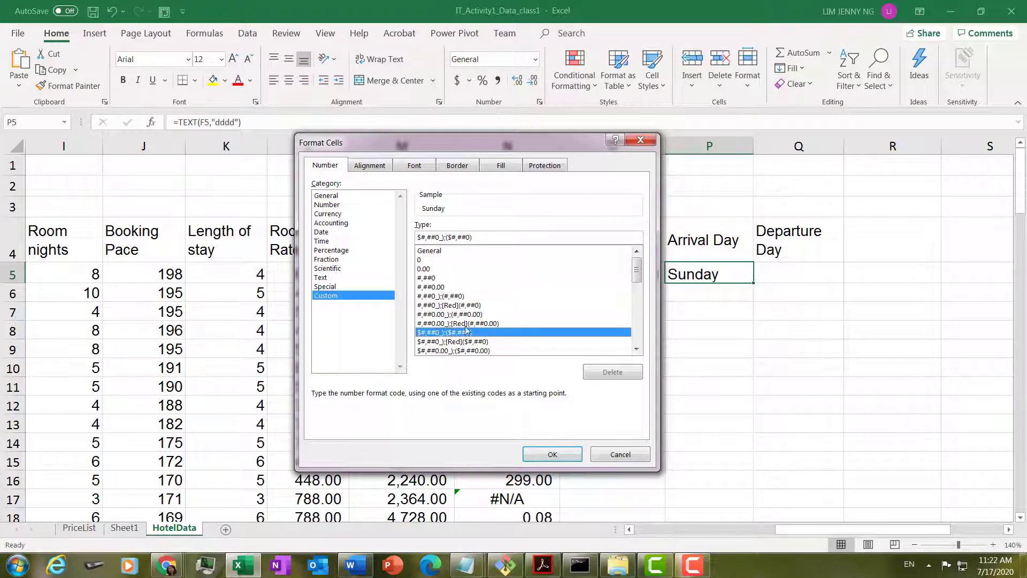
drag(637, 270, 637, 293)
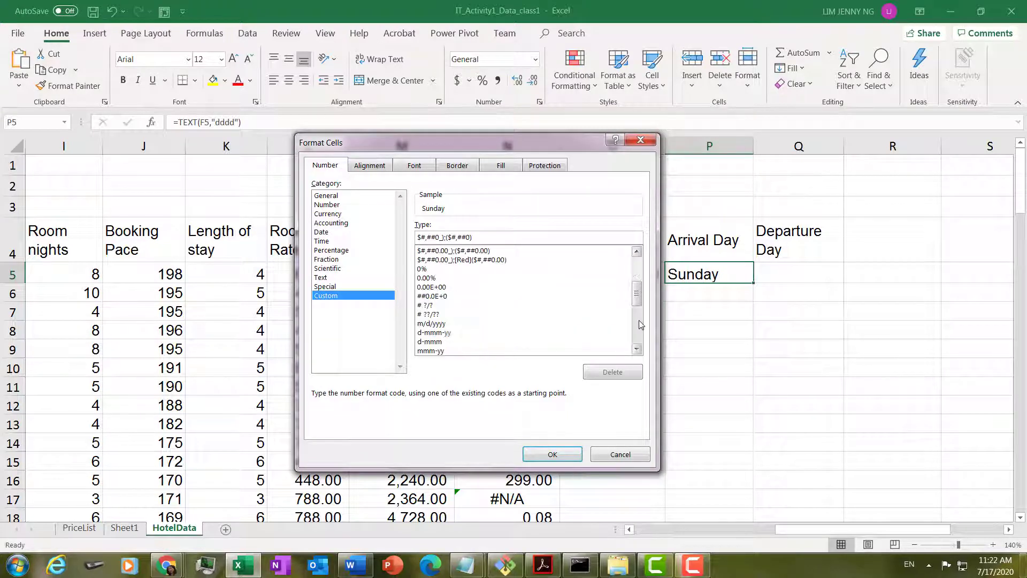
click(437, 332)
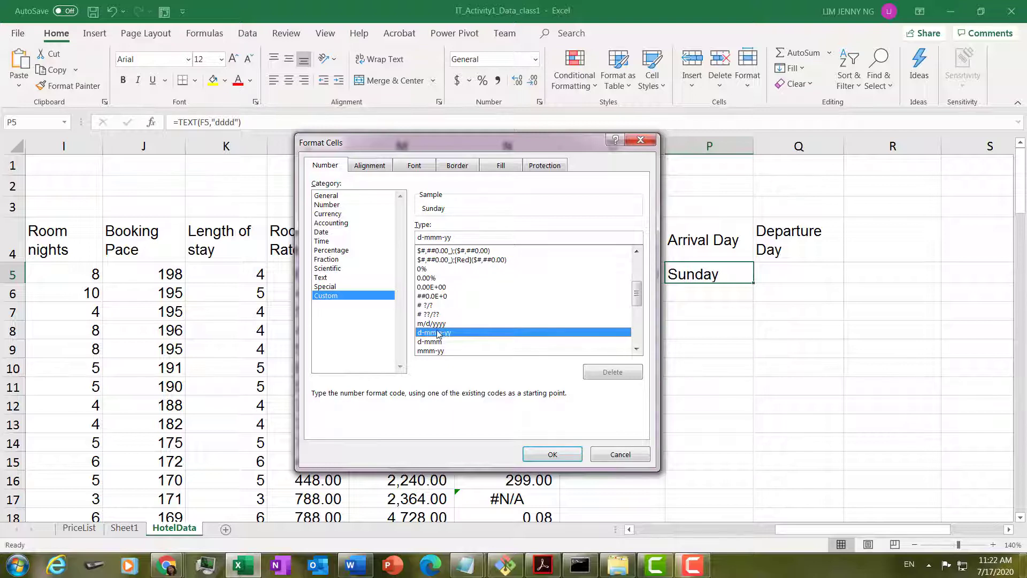
click(636, 337)
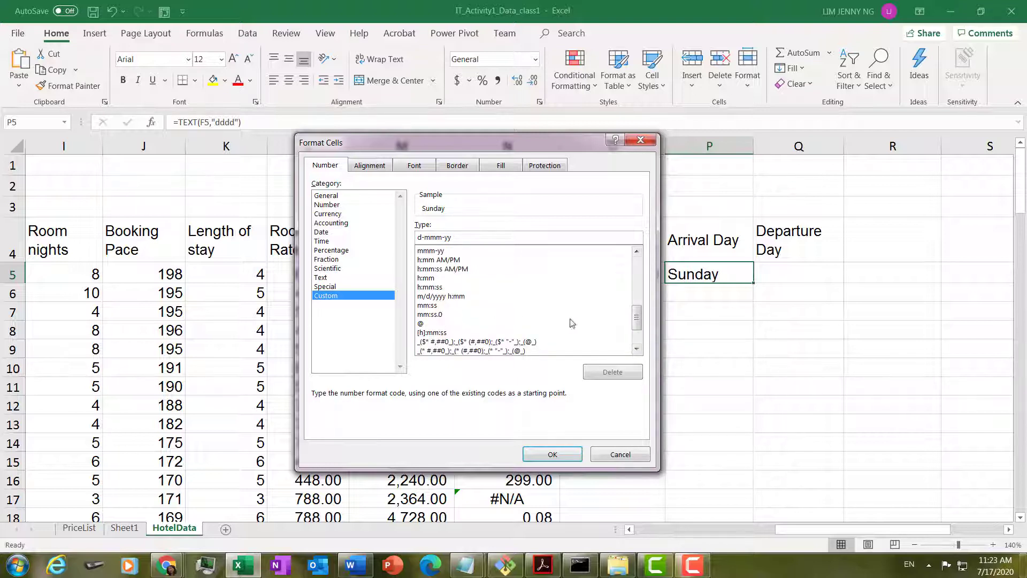
scroll(637, 336, down, 2)
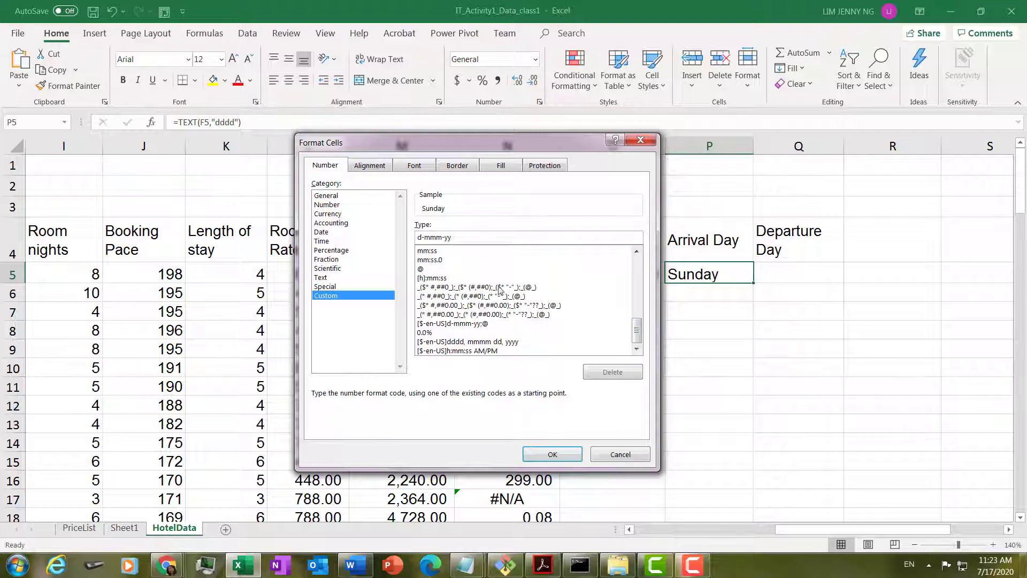
click(622, 459)
Shorten P5's day code to "ddd" to try the abbreviated weekday Sun.
double_click(749, 274)
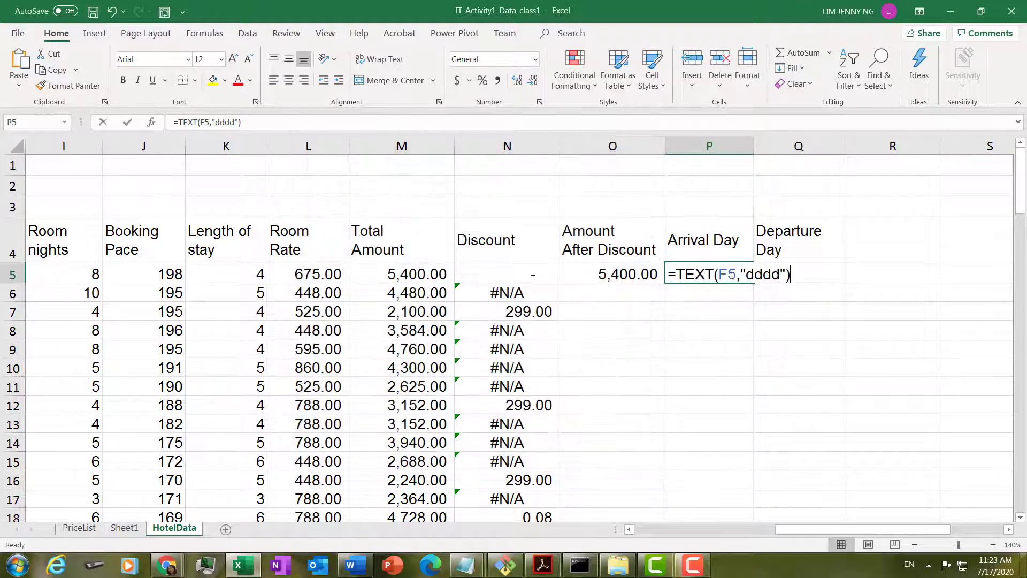
click(781, 274)
key(BackSpace)
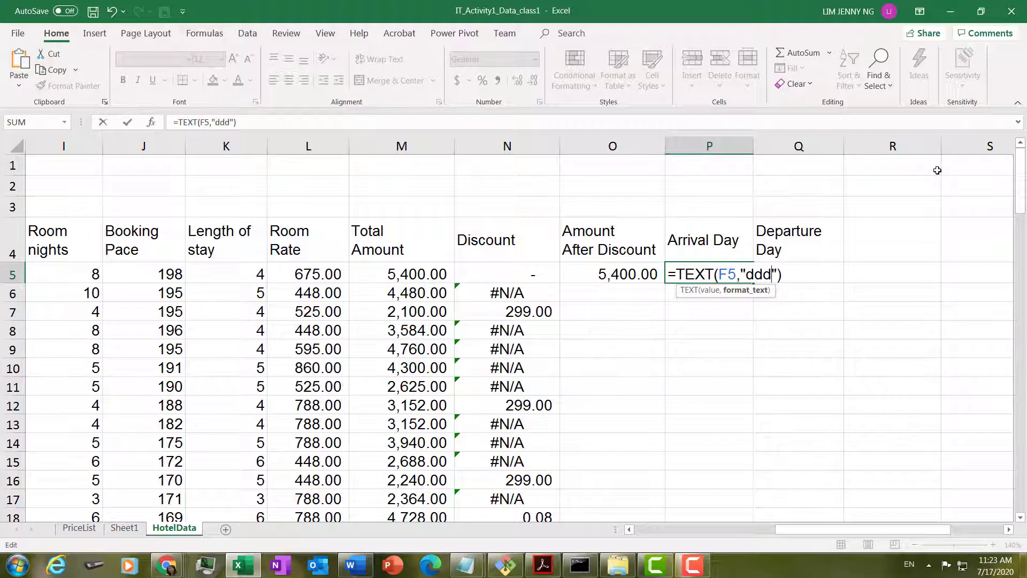
key(Return)
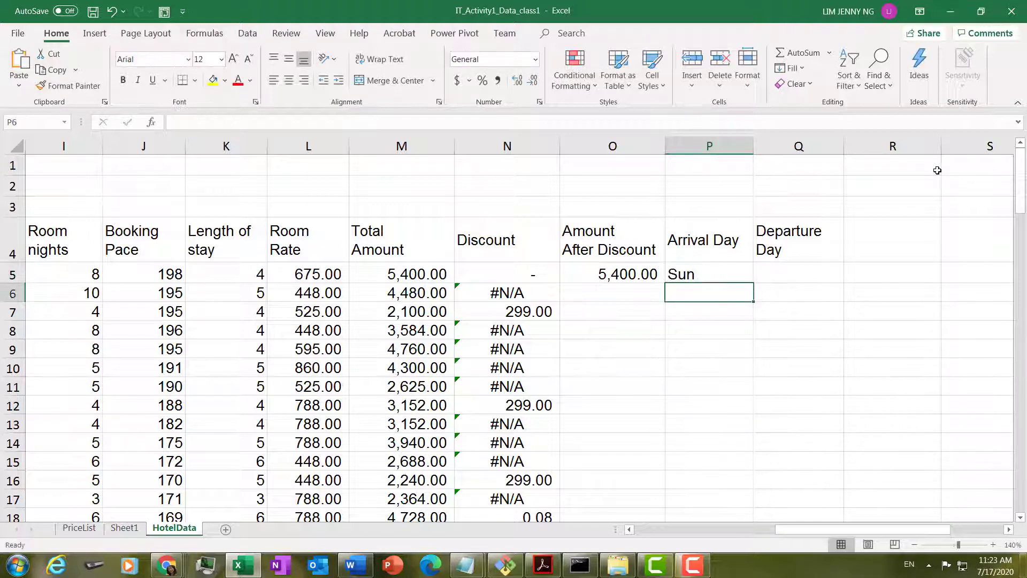
key(Up)
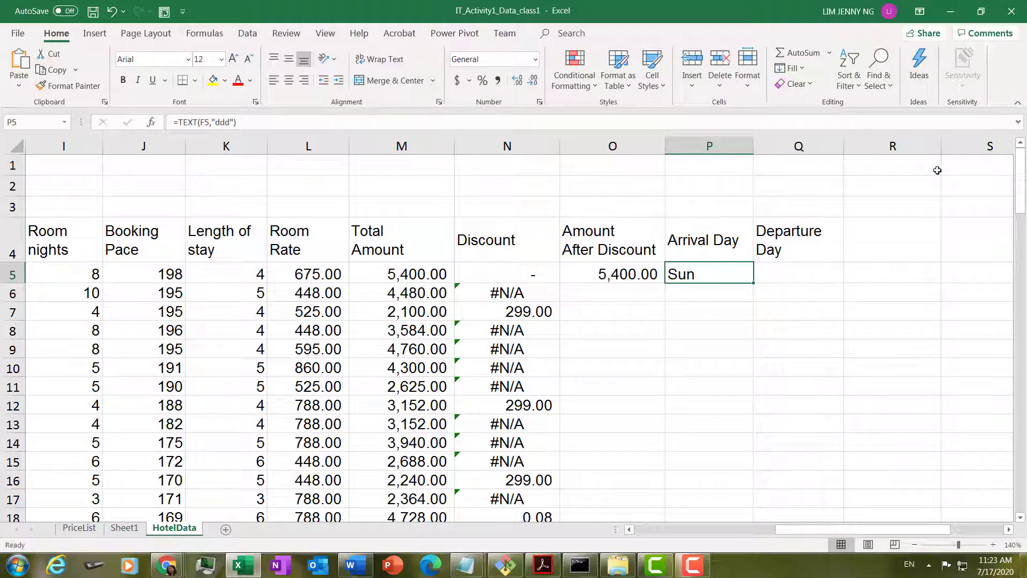
Restore the "dddd" code in P5 and begin a =TE formula in Q5.
double_click(728, 267)
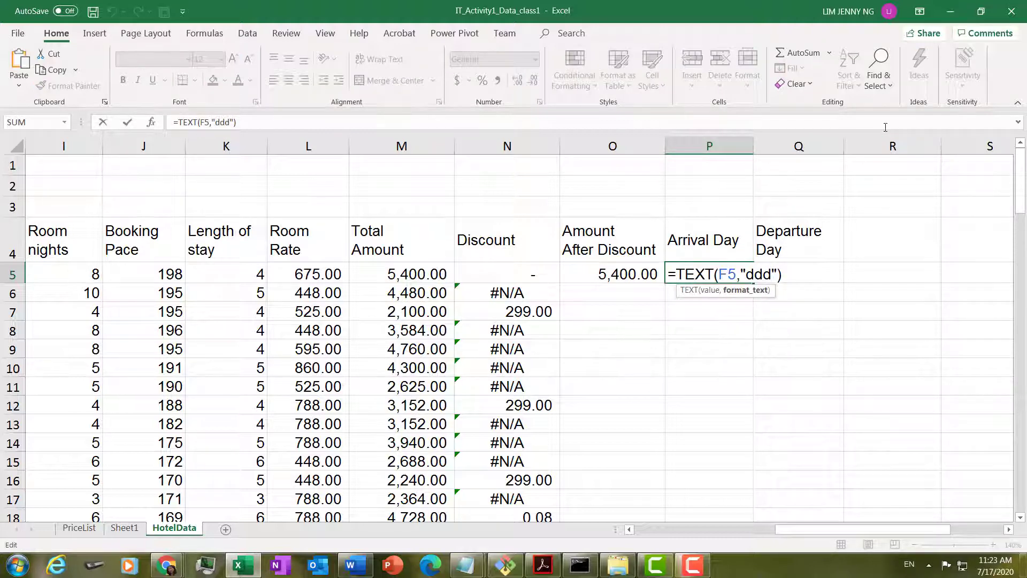
text(d)
key(Return)
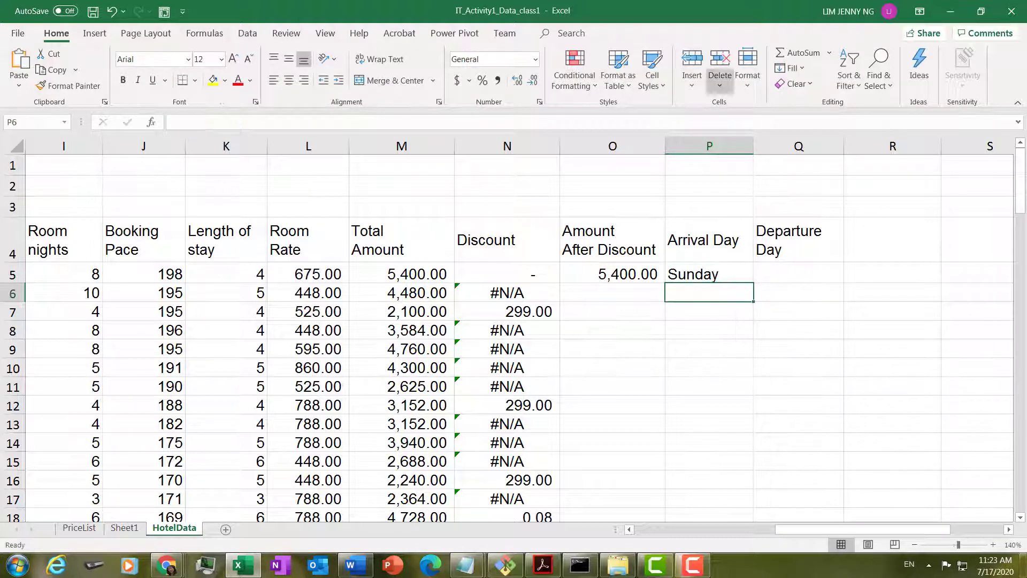
click(801, 271)
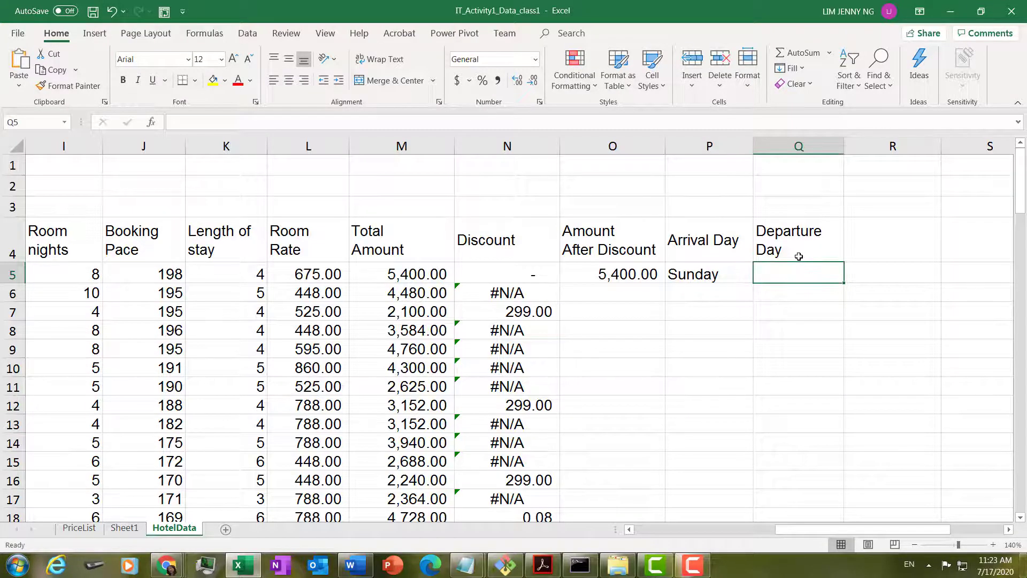
text(=TE)
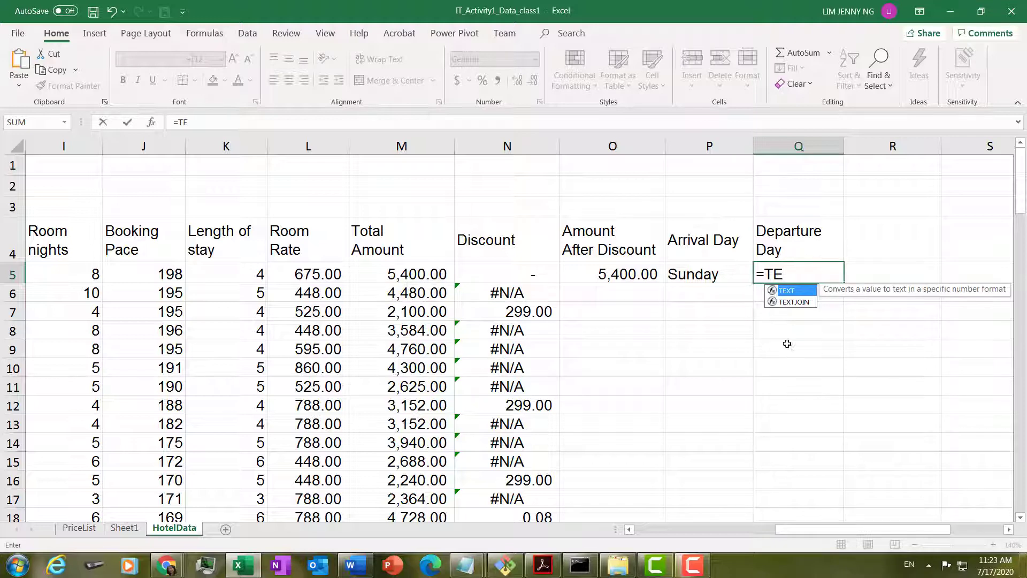
Complete Q5 as =TEXT(G5,"dddd"), showing Thursday as the departure day.
double_click(804, 291)
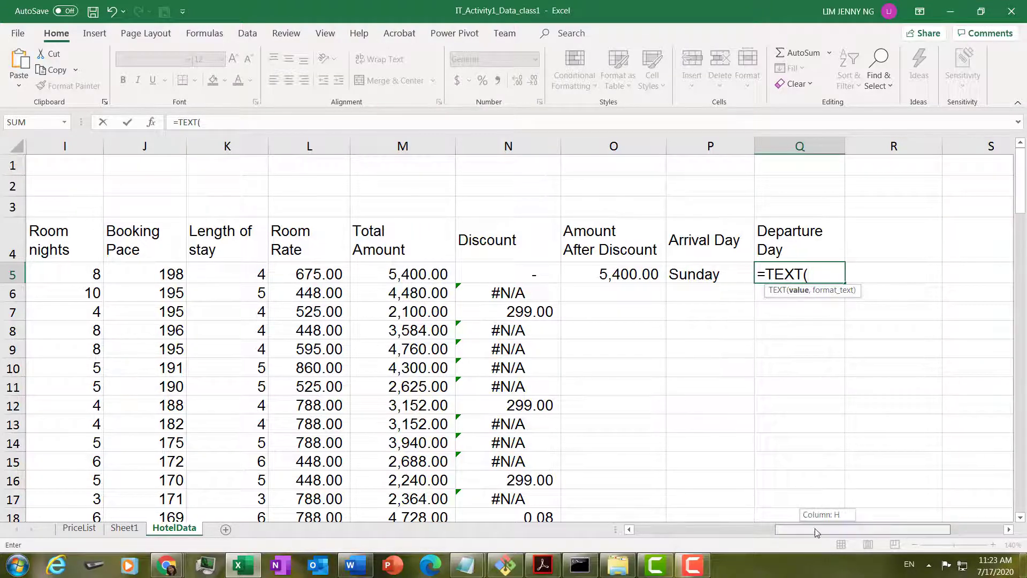
drag(829, 530, 778, 530)
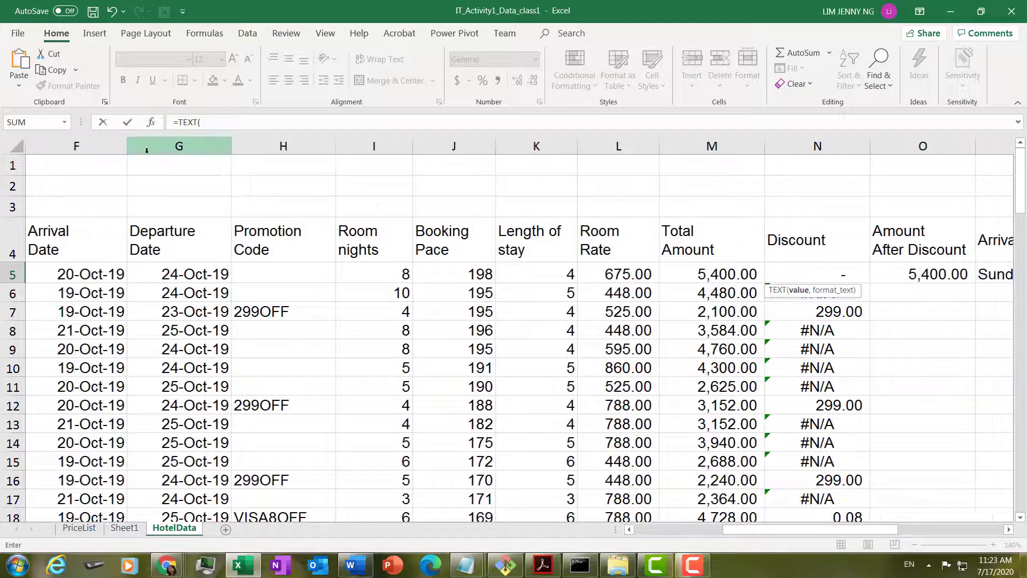
click(191, 272)
text(,)
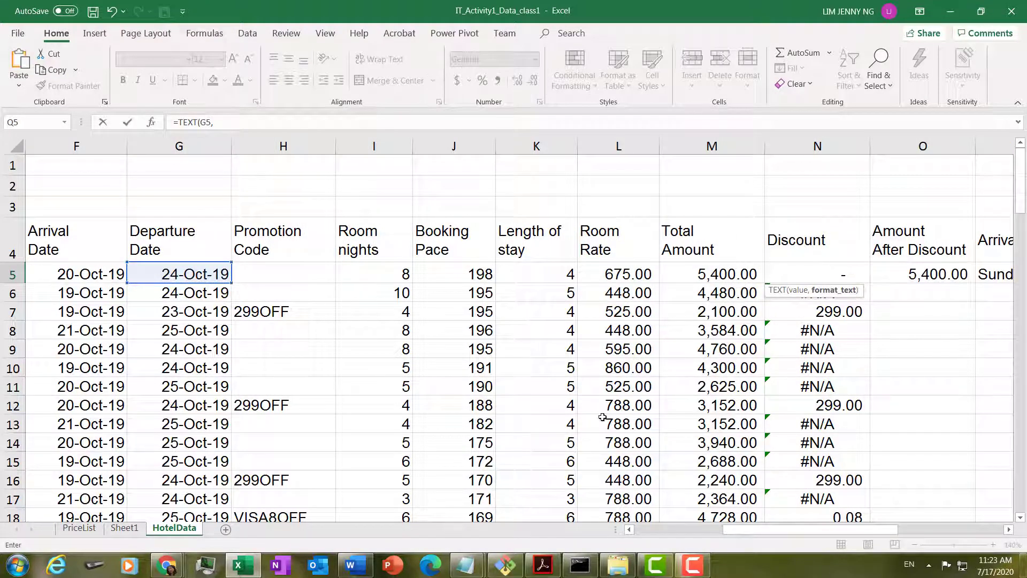
drag(759, 529, 812, 530)
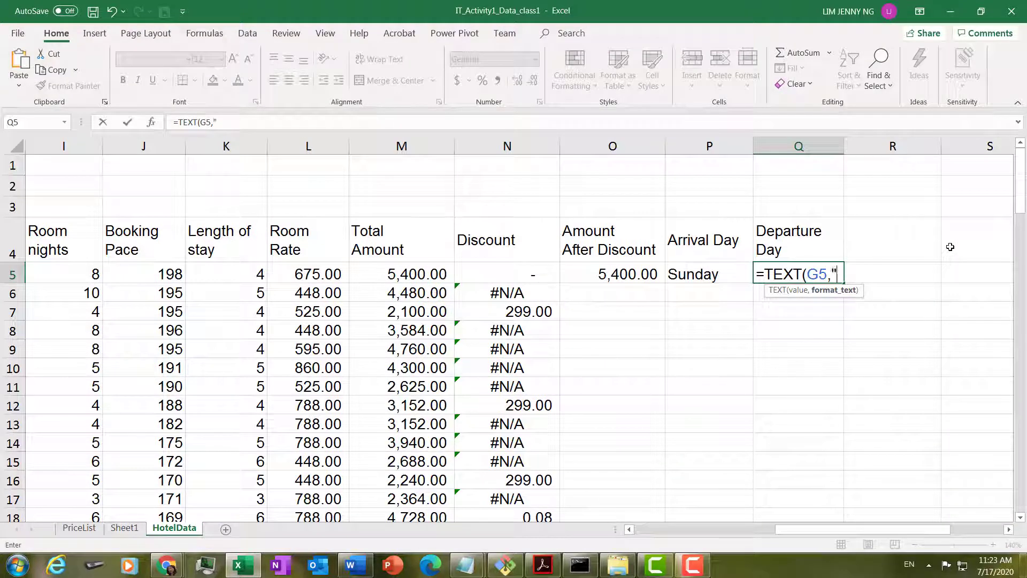
text("dddd"))
key(Return)
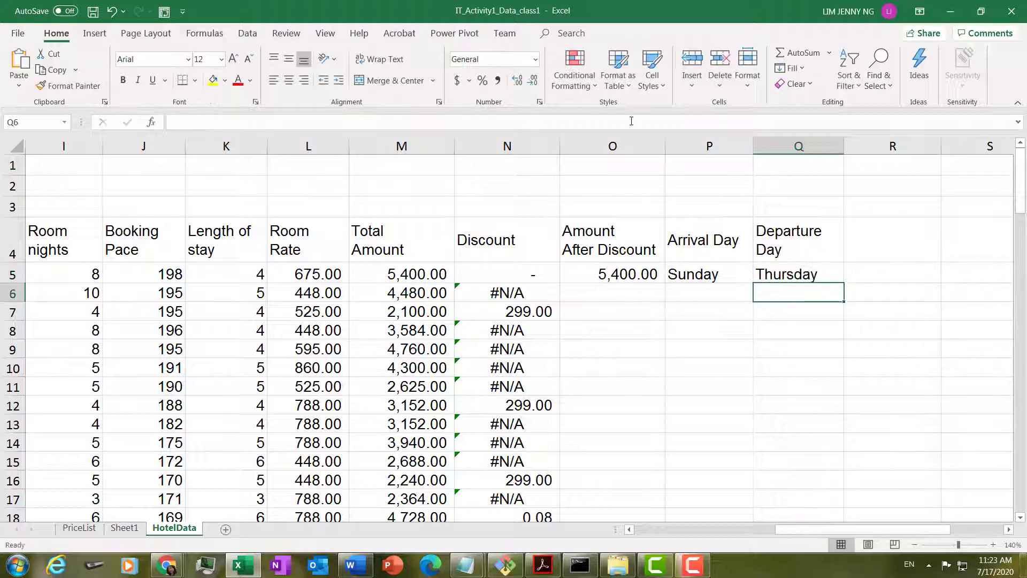
Fill the N5:Q5 formulas down to row 95, then return to the top of the sheet.
click(719, 269)
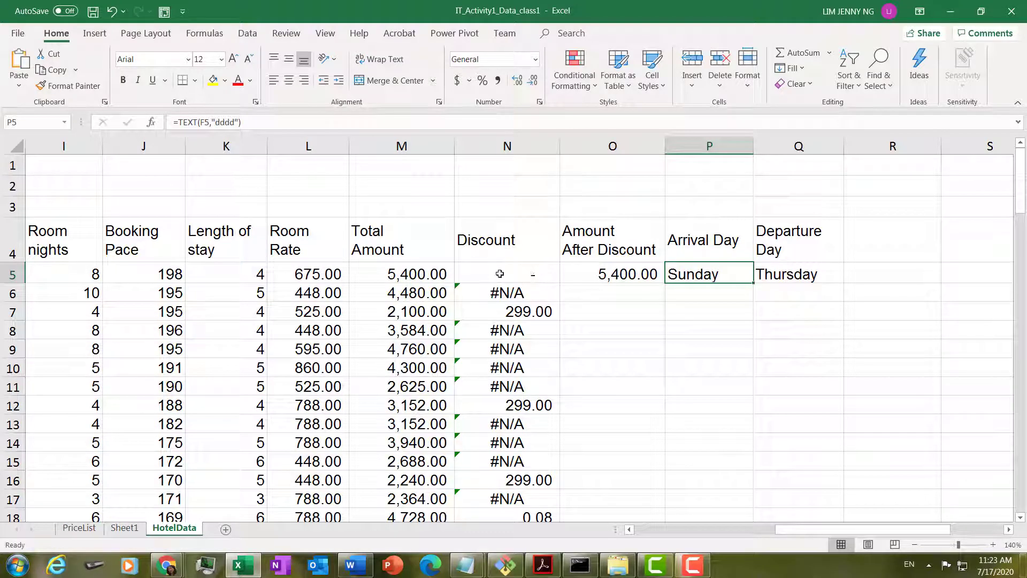
drag(498, 274, 773, 279)
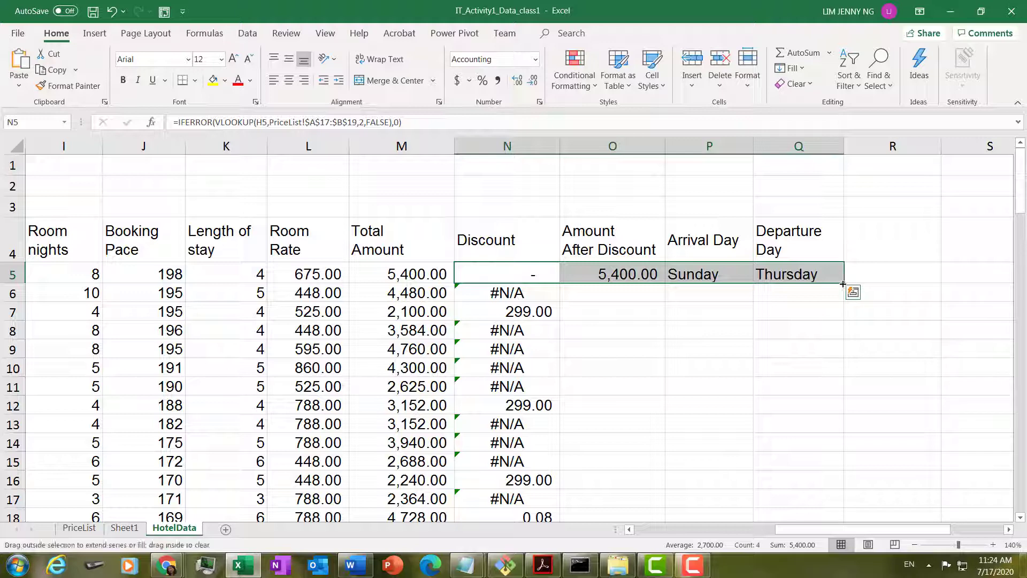
drag(843, 284, 864, 469)
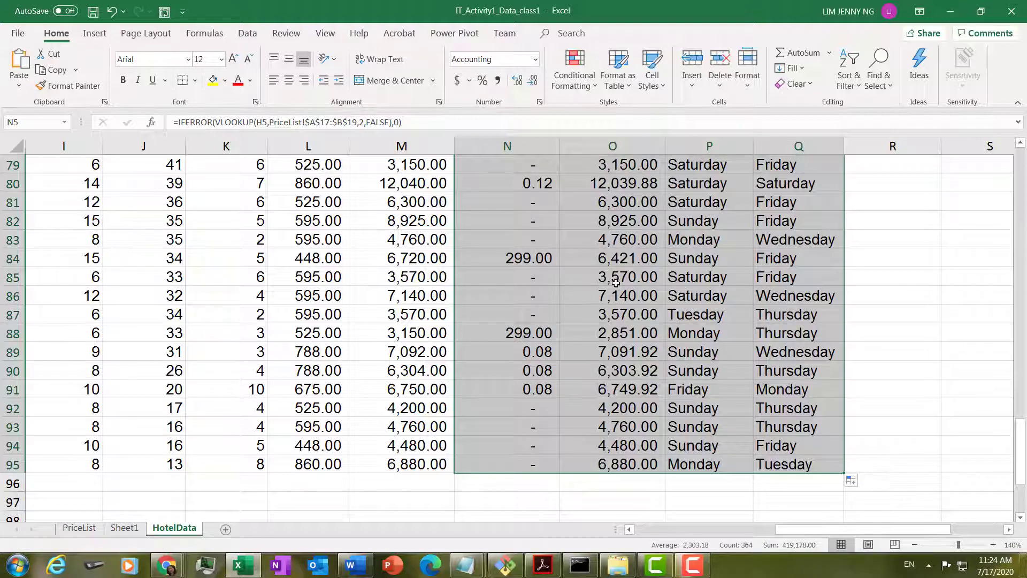
drag(1010, 451, 1025, 249)
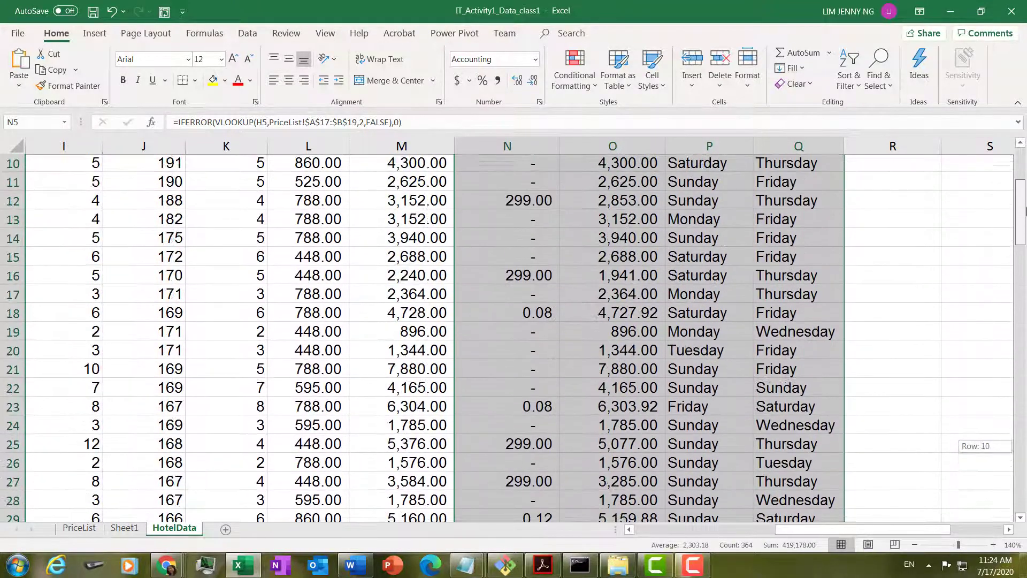
drag(1025, 210, 1025, 190)
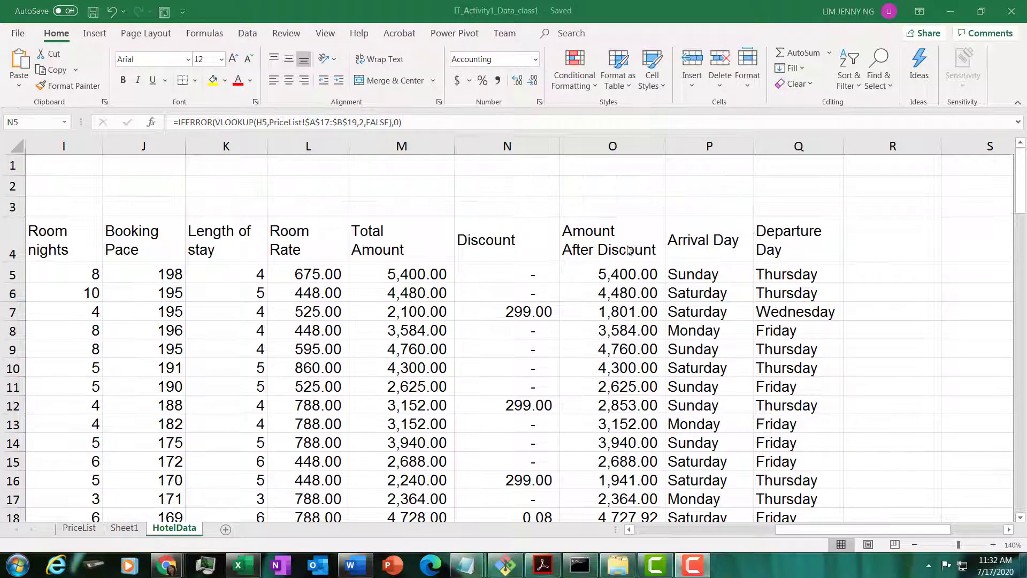
click(503, 274)
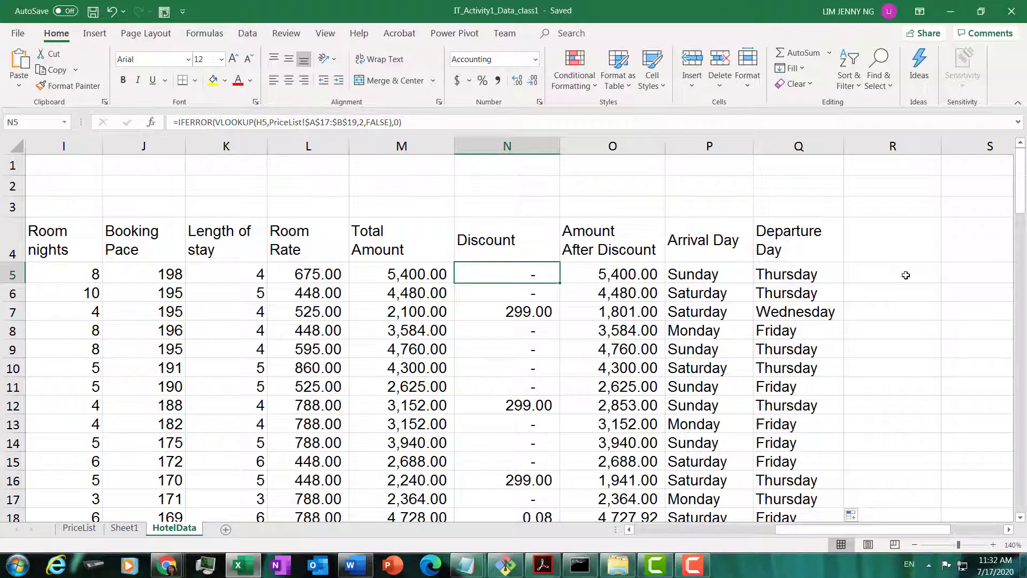
Check row 18's 0.08 discount against its total, then open O18's =M18-N18 formula for editing.
click(593, 312)
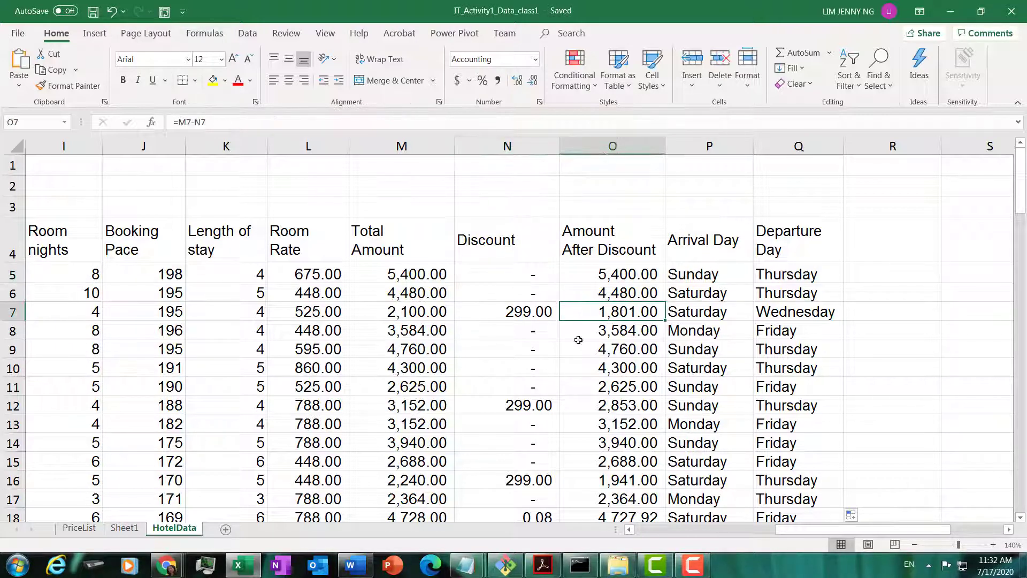
drag(1023, 207, 1023, 213)
click(588, 203)
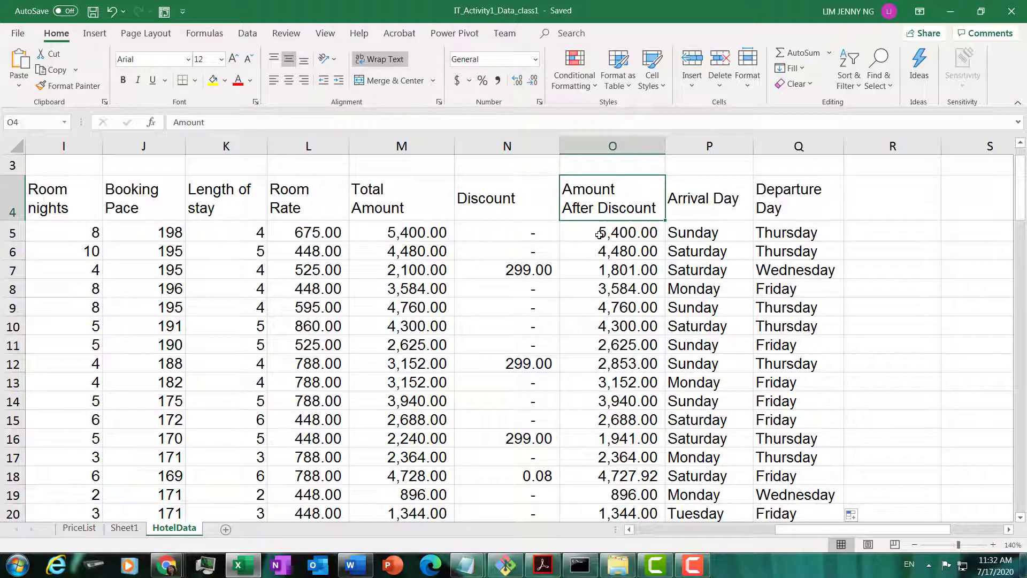
click(530, 476)
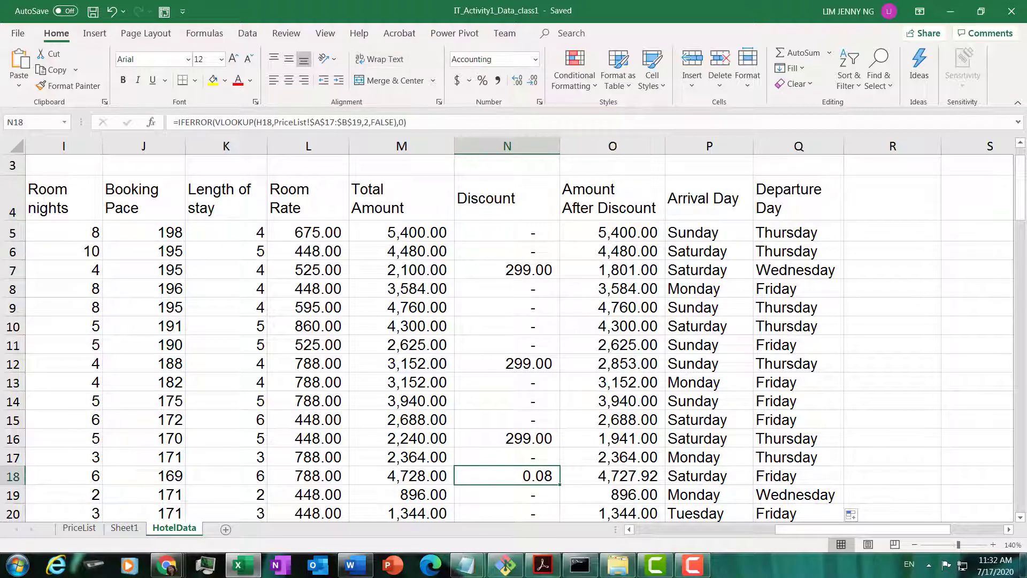
mouse_move(1023, 210)
mouse_down()
mouse_move(1023, 219)
mouse_move(1024, 205)
mouse_up()
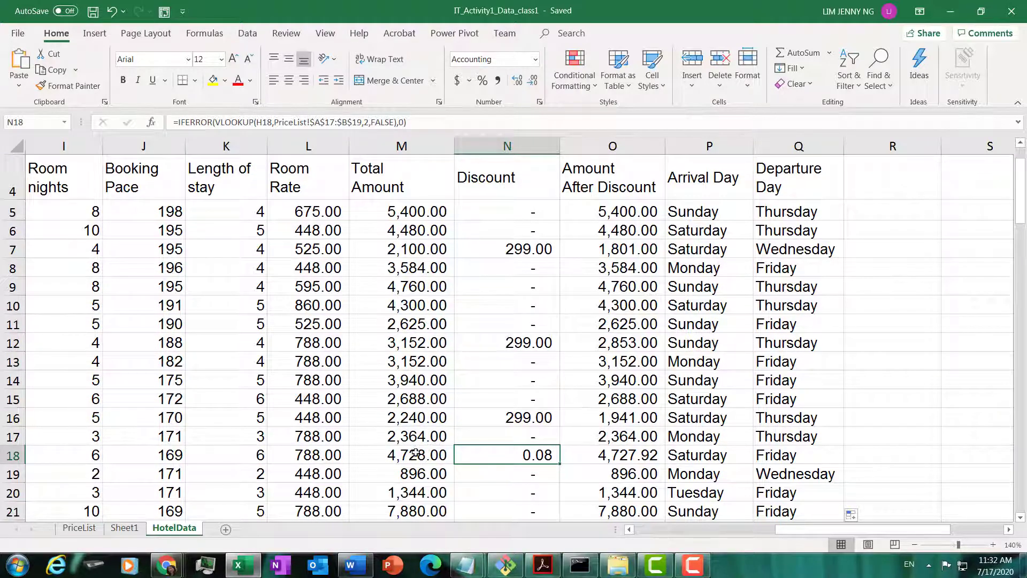
drag(408, 456, 486, 453)
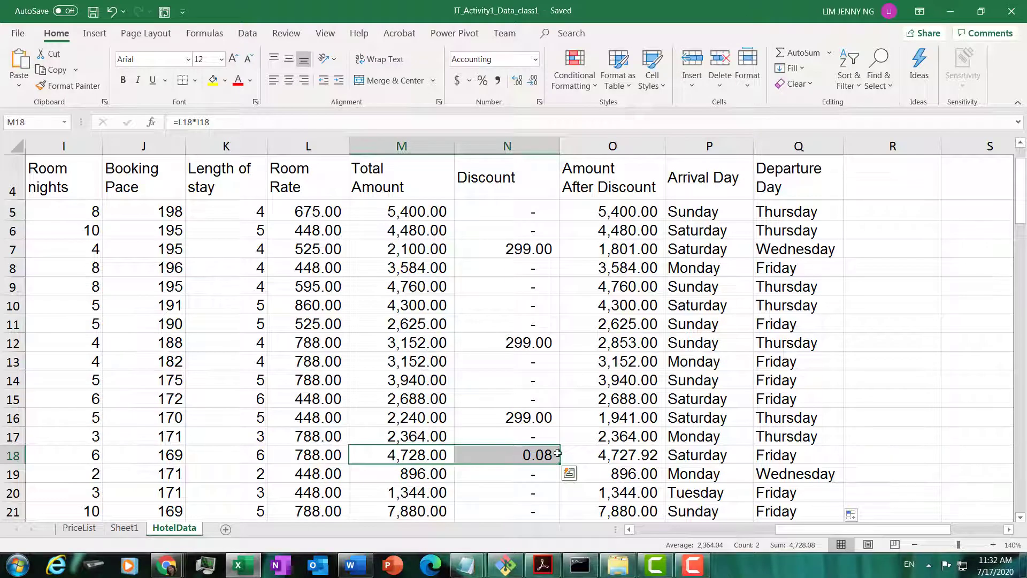
click(607, 456)
double_click(638, 460)
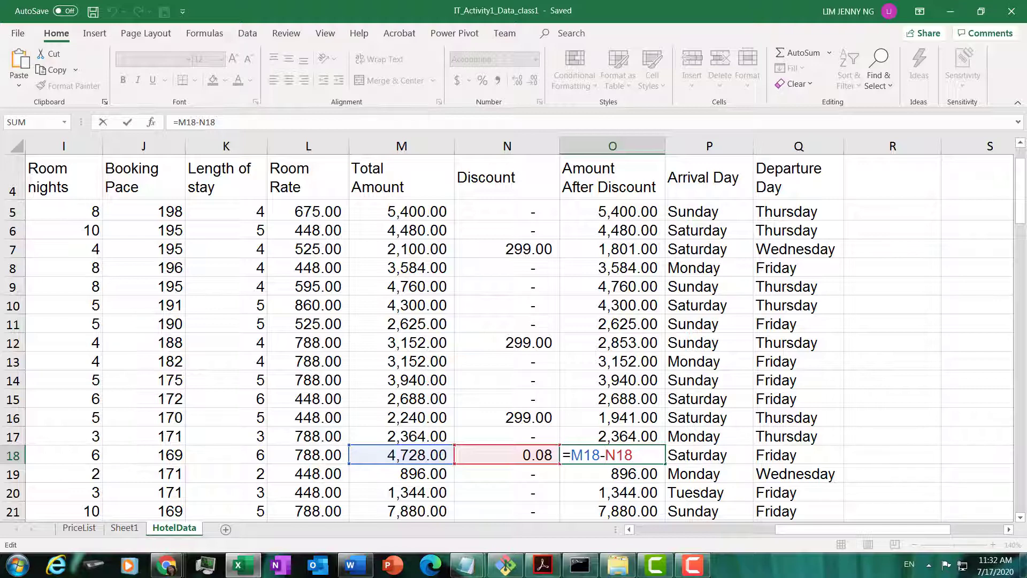
Rework O18's formula to multiply M18 by the row 18 discount reference.
text((M18)
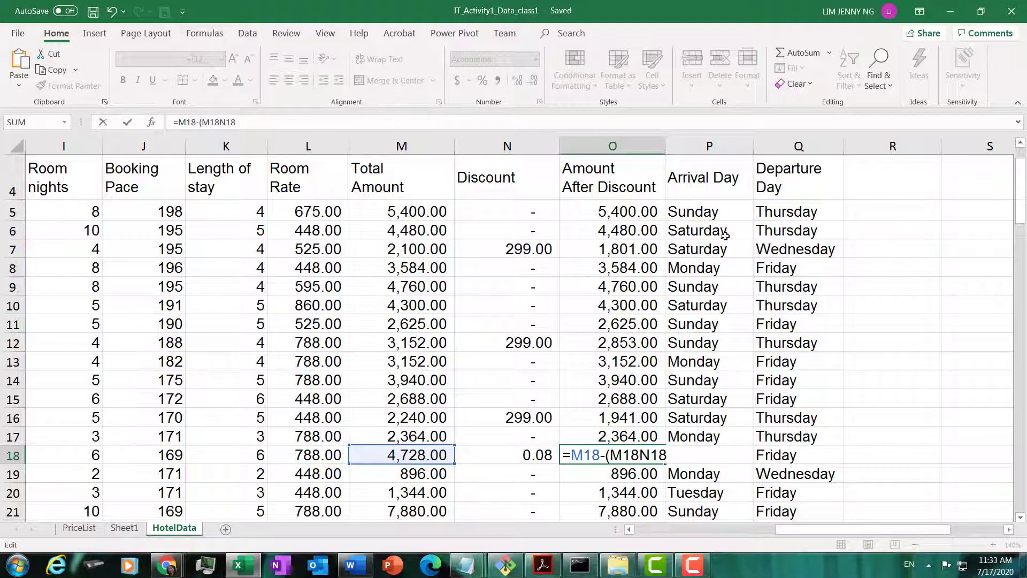
text(*)
key(shift+End)
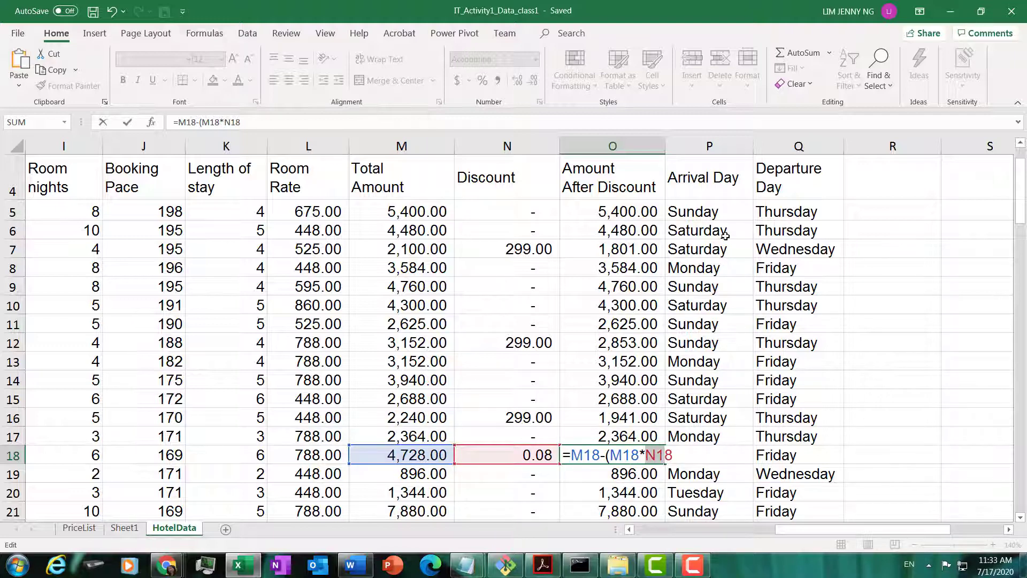
key(BackSpace)
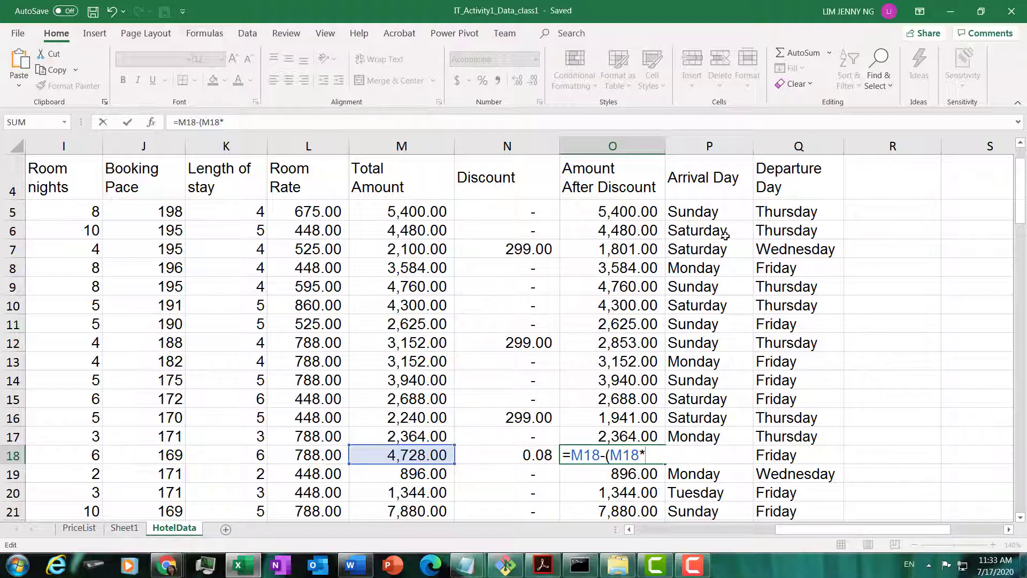
click(534, 453)
text())
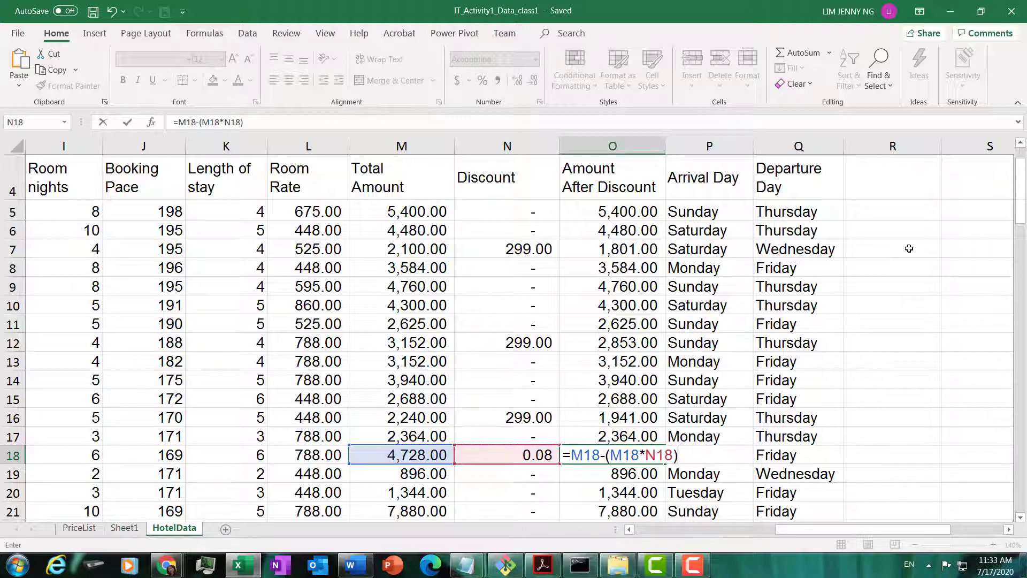
key(ctrl+Return)
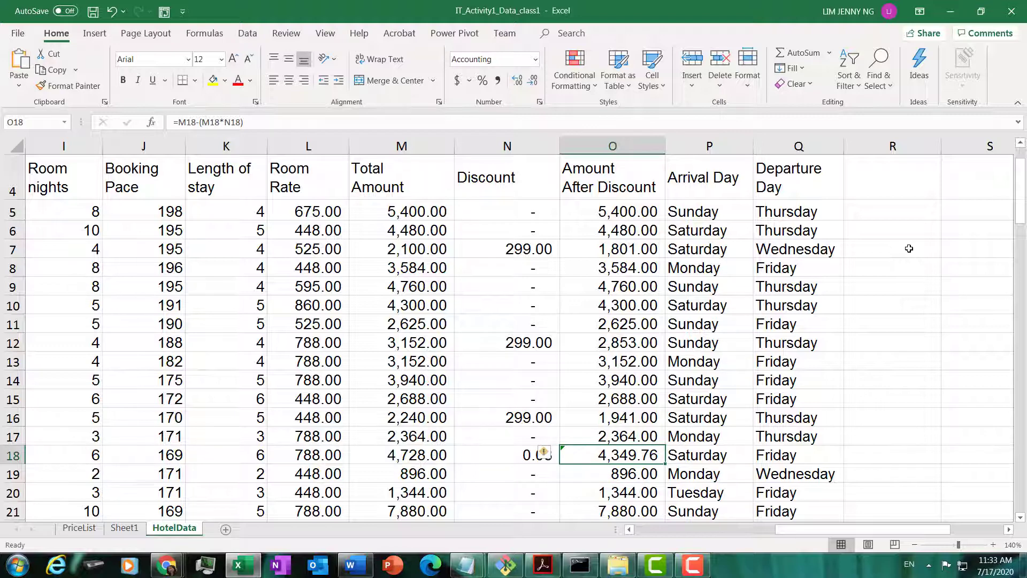
Correct O18 to =M18*(1-N18) so it shows 4,349.76.
double_click(620, 452)
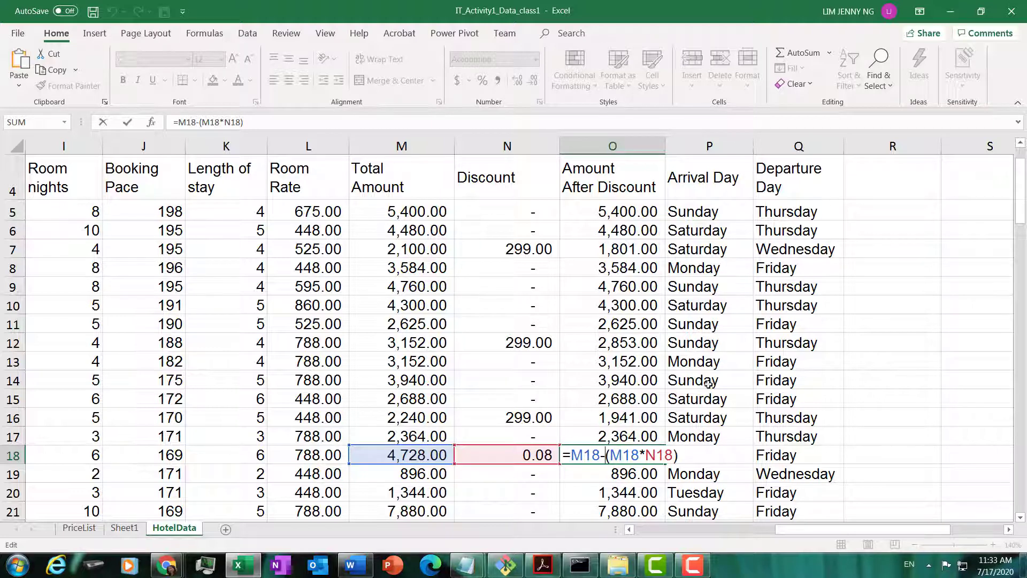
key(BackSpace)
text(*)
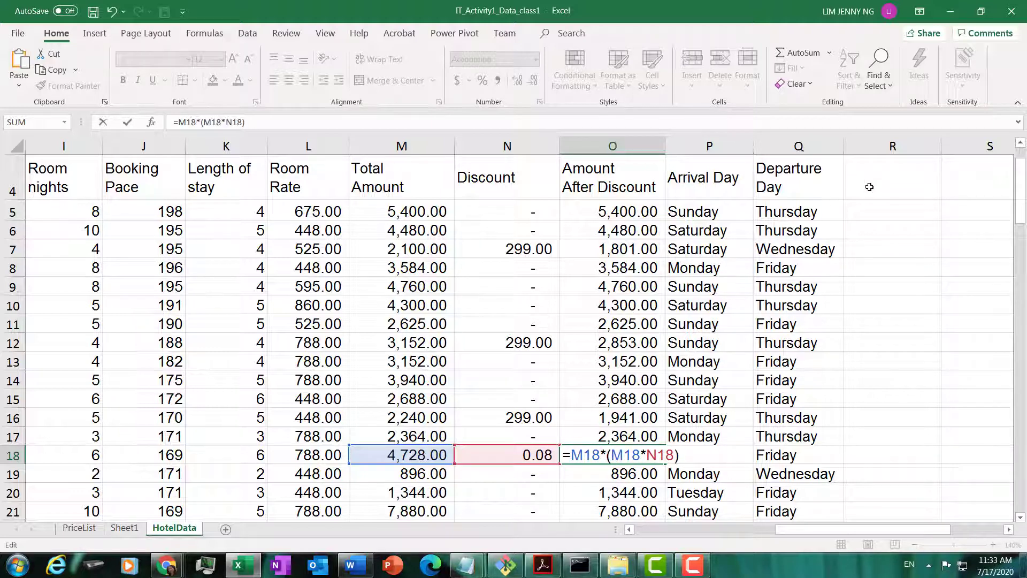
key(Right)
key(shift+Right)
key(shift+Right)
key(shift+Right)
key(shift+Right)
key(shift+Right)
key(shift+Right)
key(shift+Right)
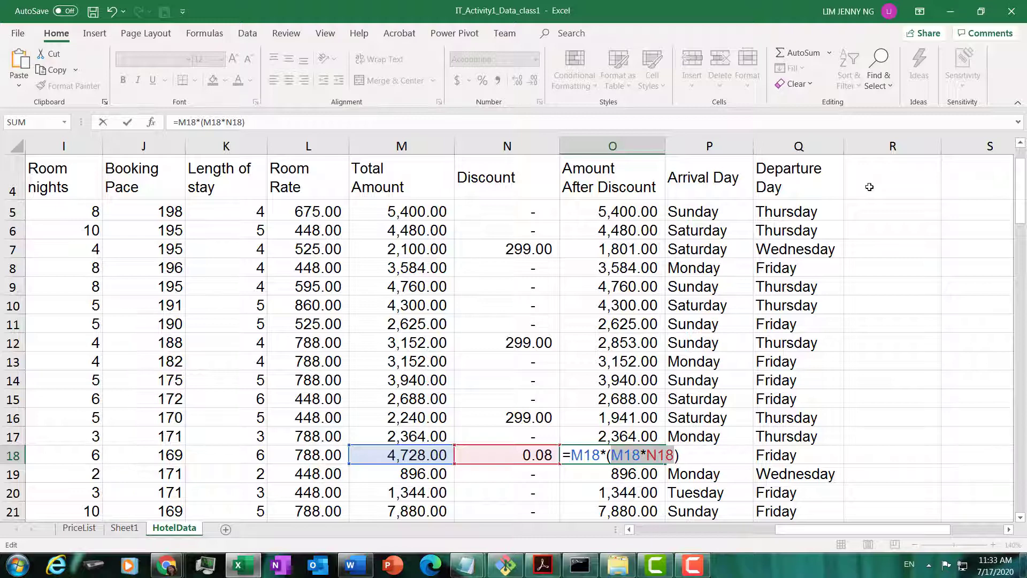
text(1)
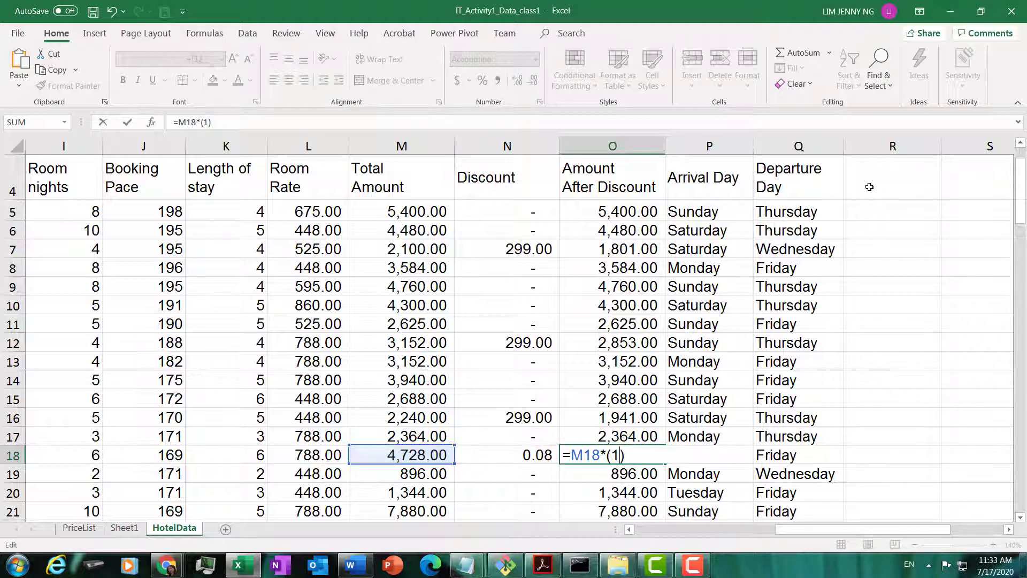
text(-)
click(510, 458)
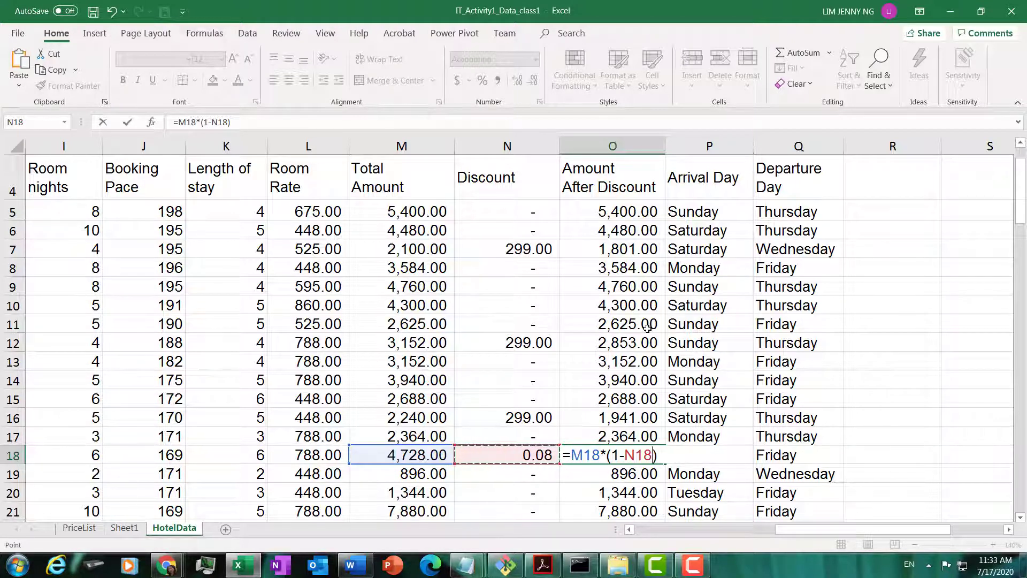
key(Return)
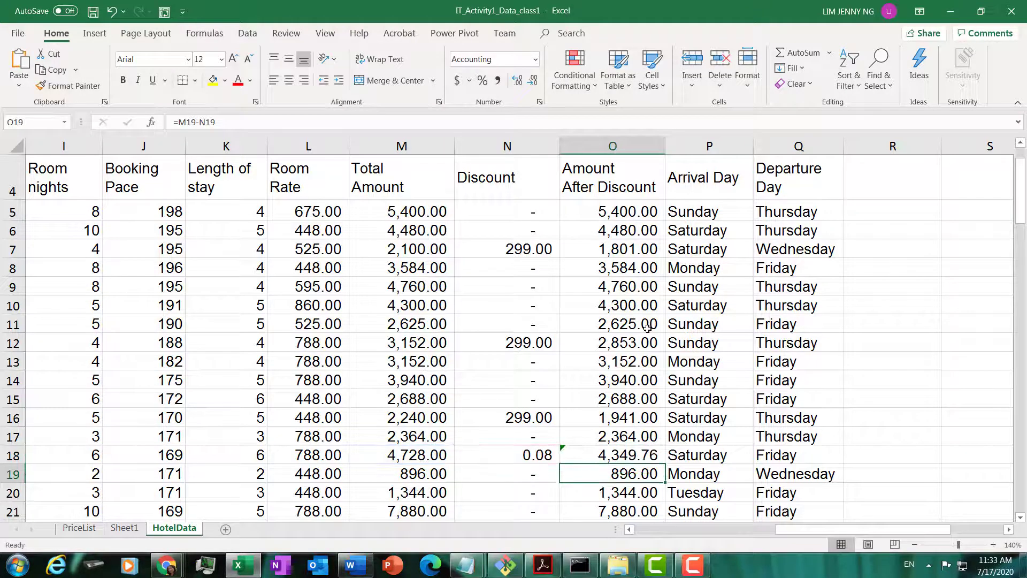
key(Up)
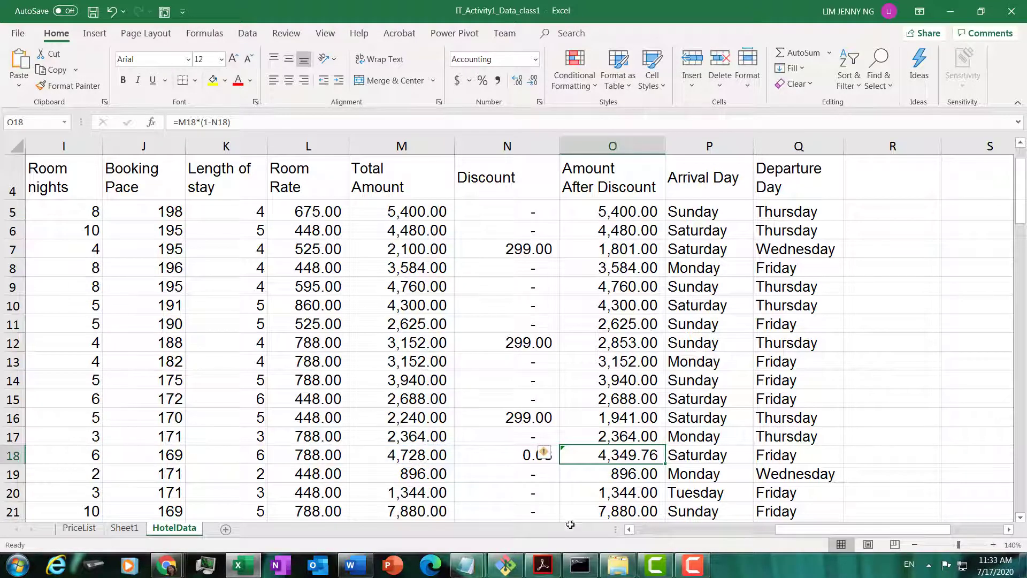
double_click(640, 459)
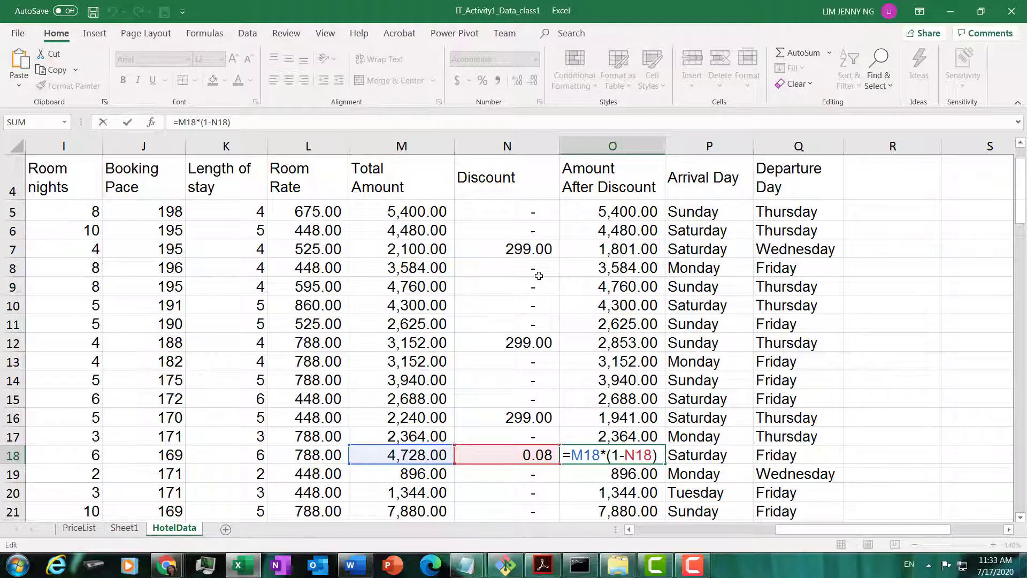
key(Return)
click(593, 205)
Begin wrapping O5's M5-N5 formula in an IF function.
double_click(573, 210)
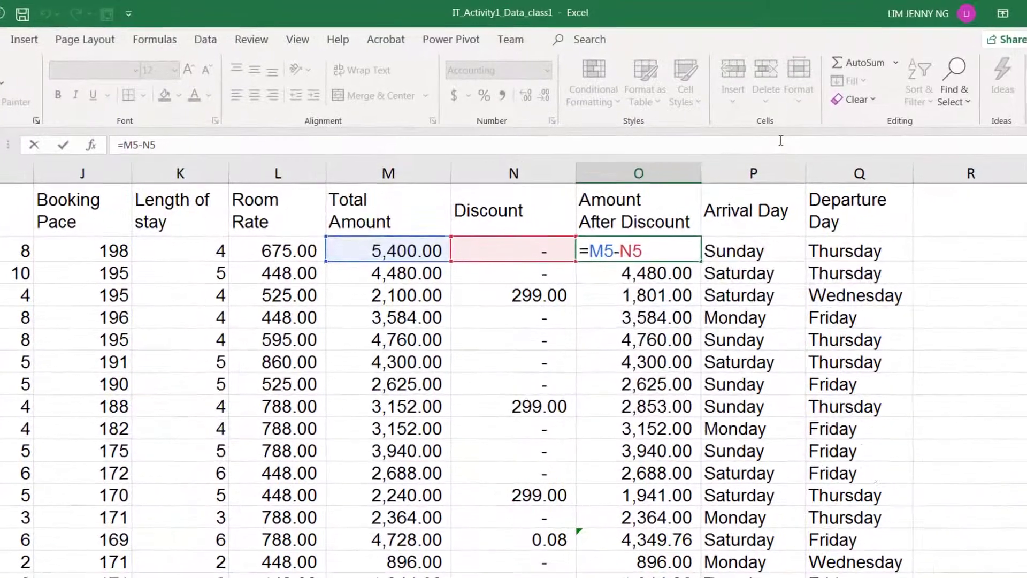
text(IF)
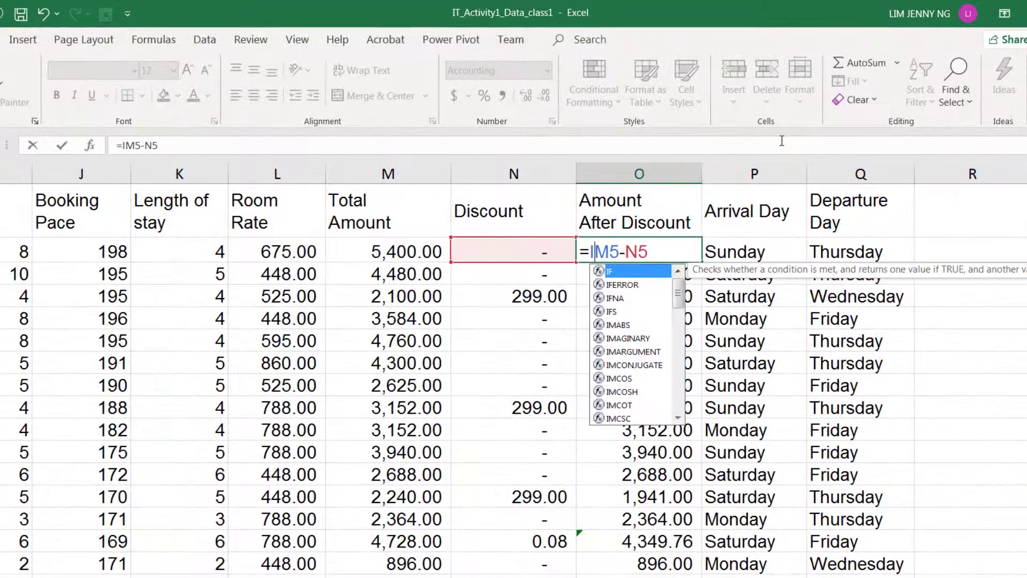
text(()
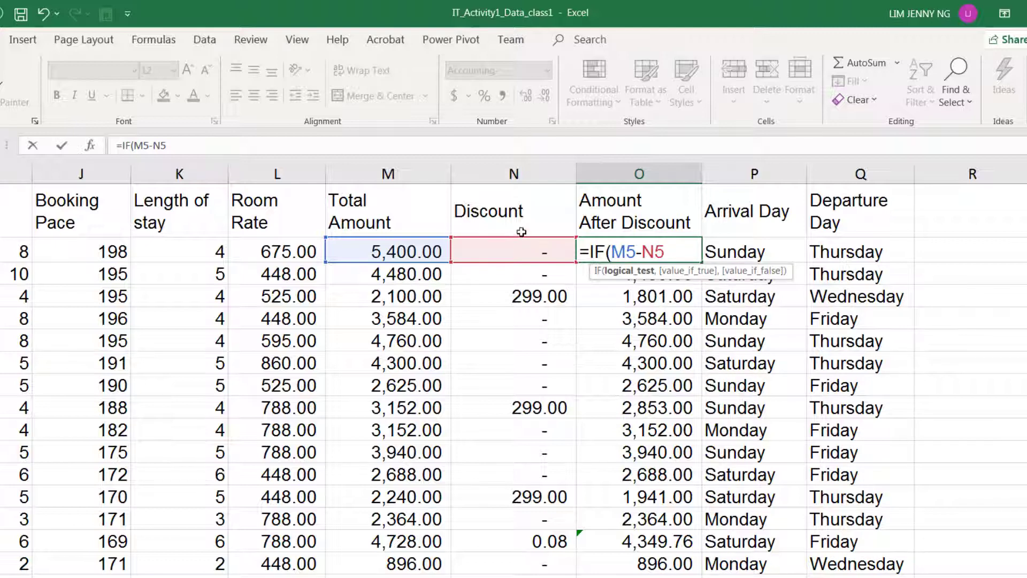
Build O5's IF with condition N5>=1, branches M5-N5 and M5*(1-N5).
click(503, 248)
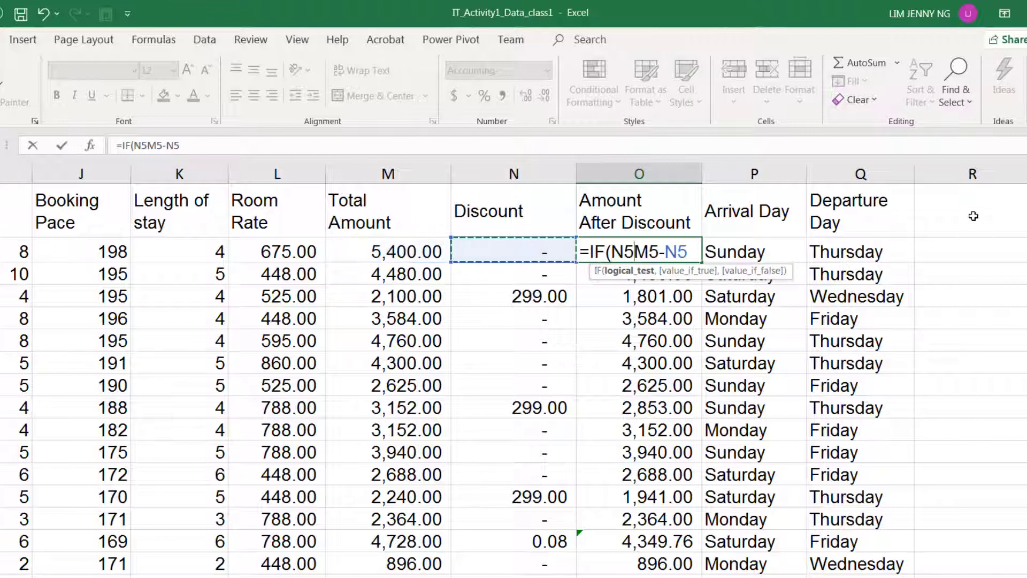
text(>=)
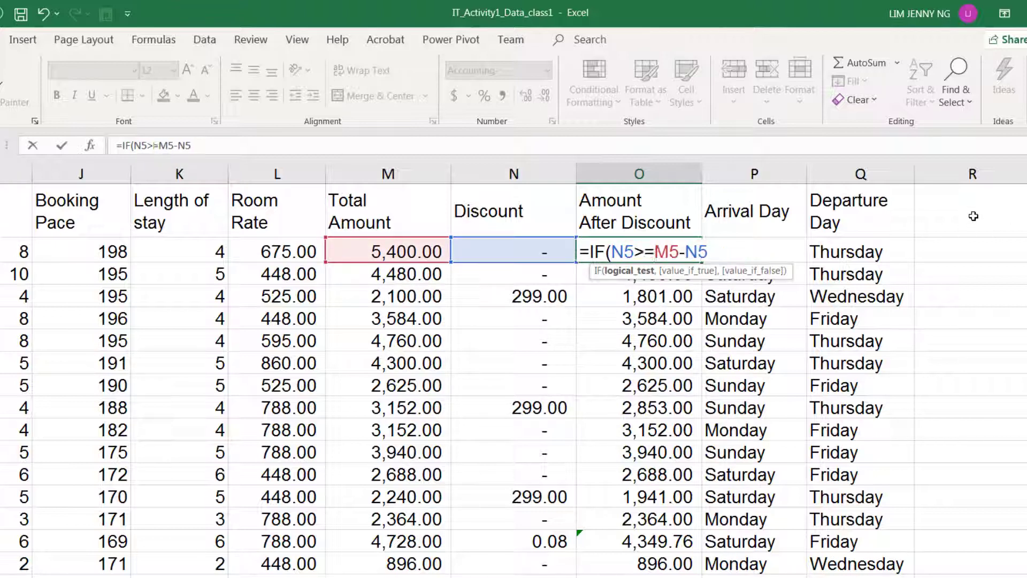
text(1)
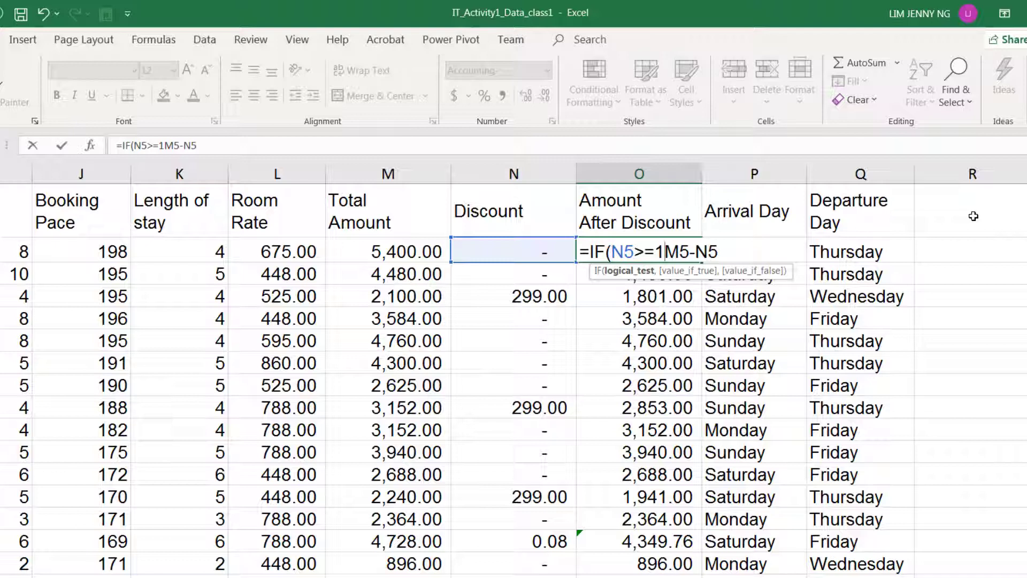
text(,)
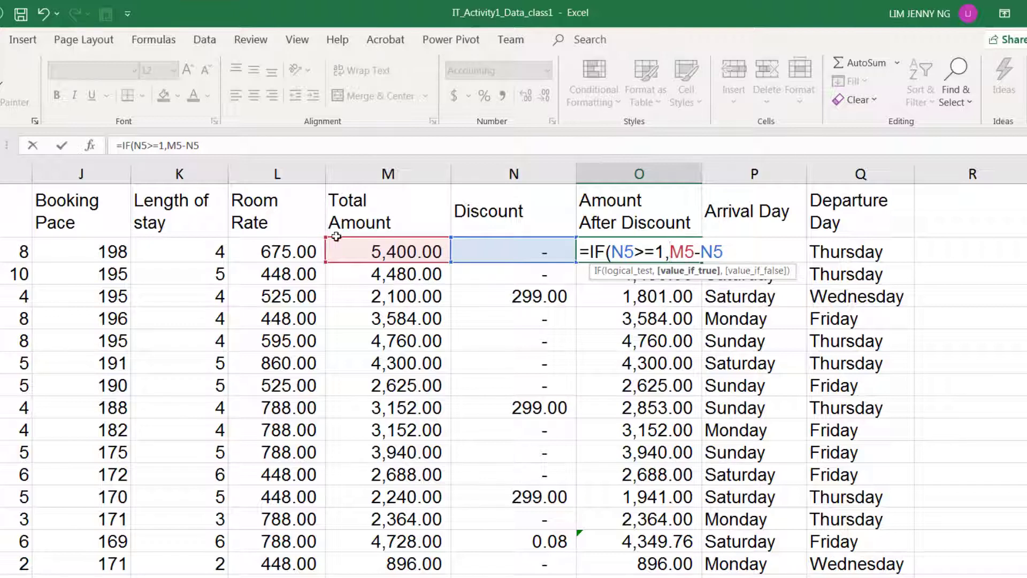
click(727, 248)
text(,)
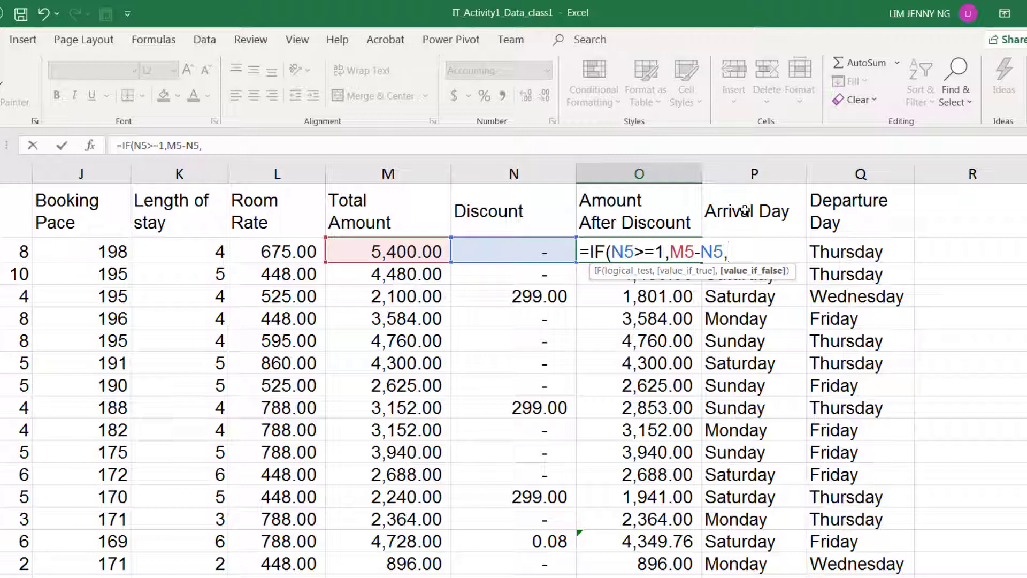
text(M%)
key(BackSpace)
text(5)
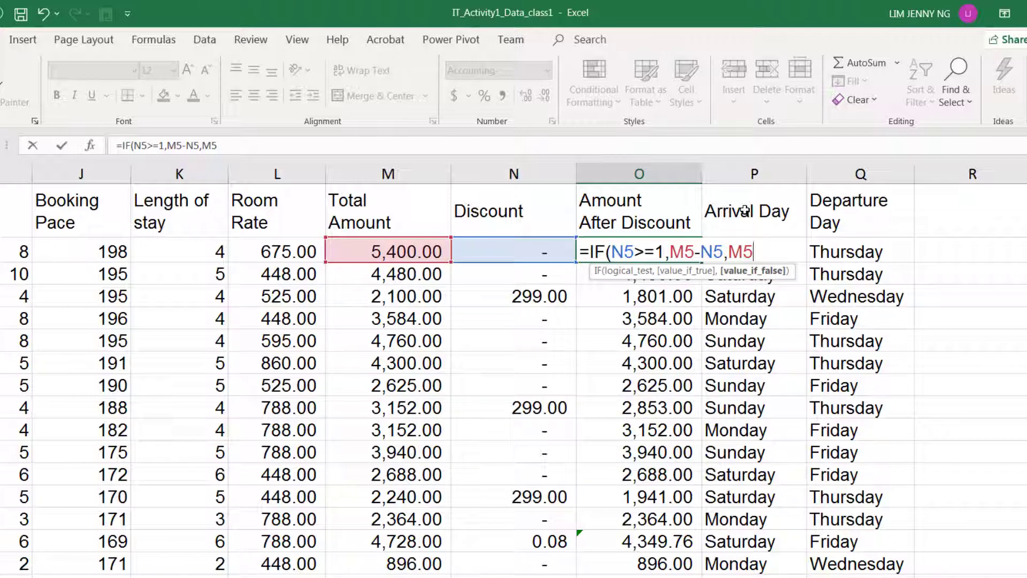
text(*(1-)
click(483, 241)
text()))
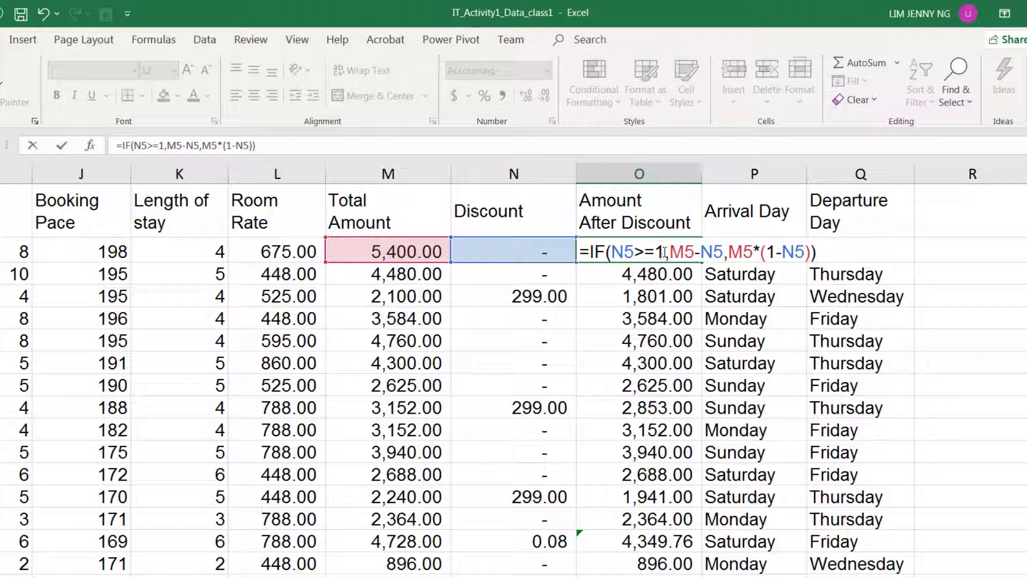
Review and commit =IF(N5>=1,M5-N5,M5*(1-N5)) in O5, showing 5,400.00.
drag(663, 251, 721, 249)
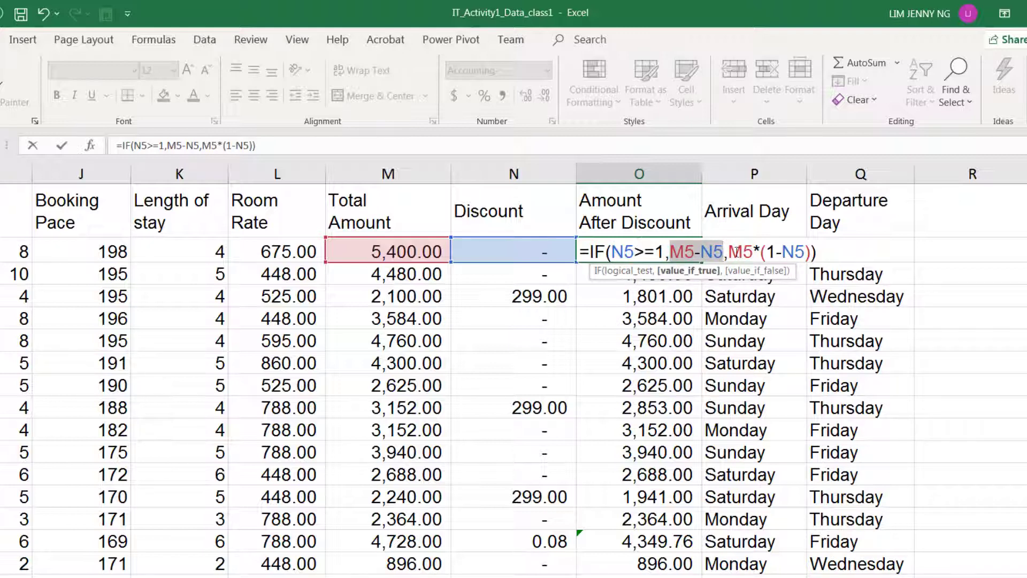
drag(728, 252, 809, 245)
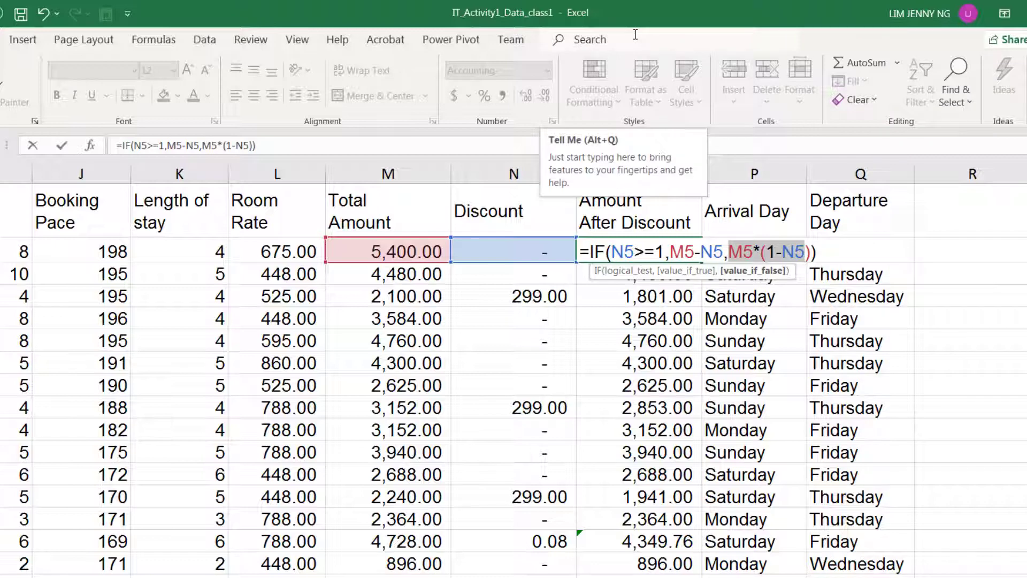
key(Return)
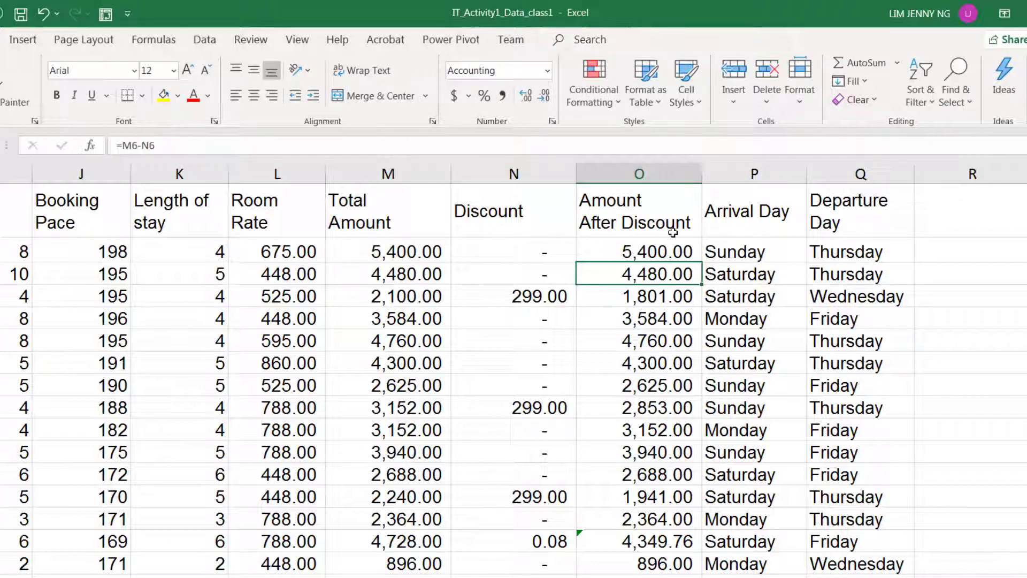
click(663, 247)
double_click(670, 251)
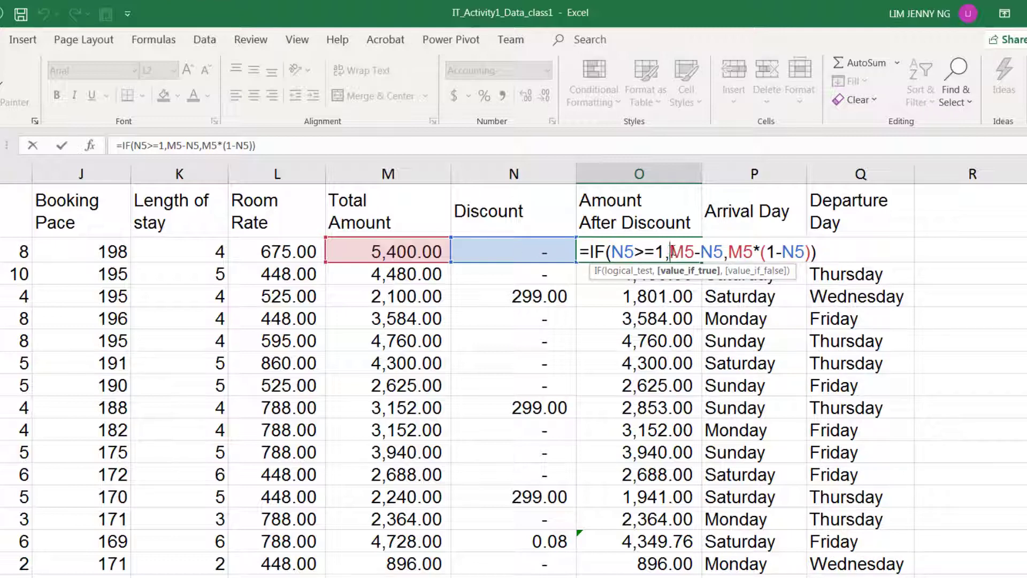
drag(728, 251, 810, 251)
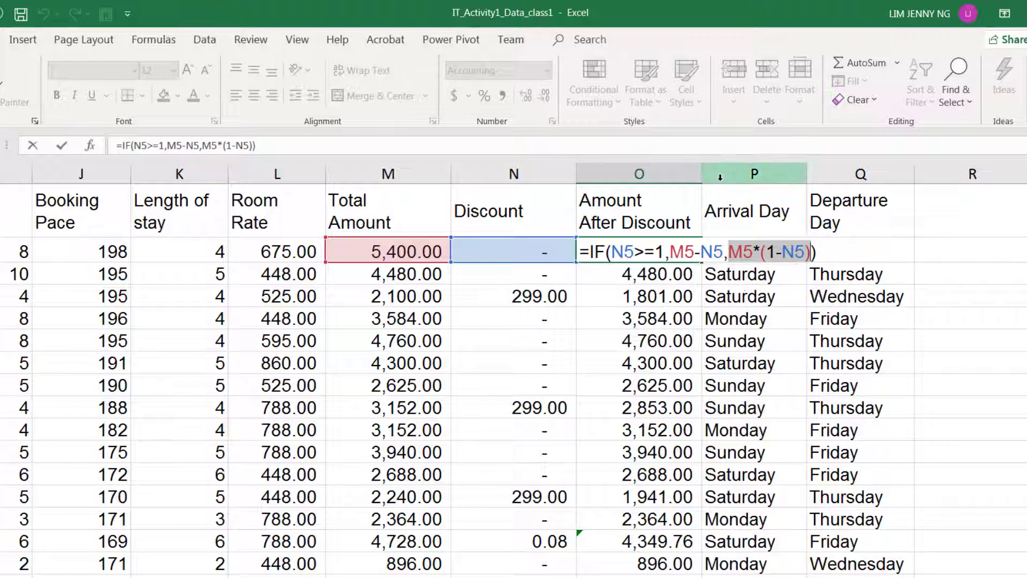
key(Return)
Fill O5's IF formula down column O through row 95.
click(655, 249)
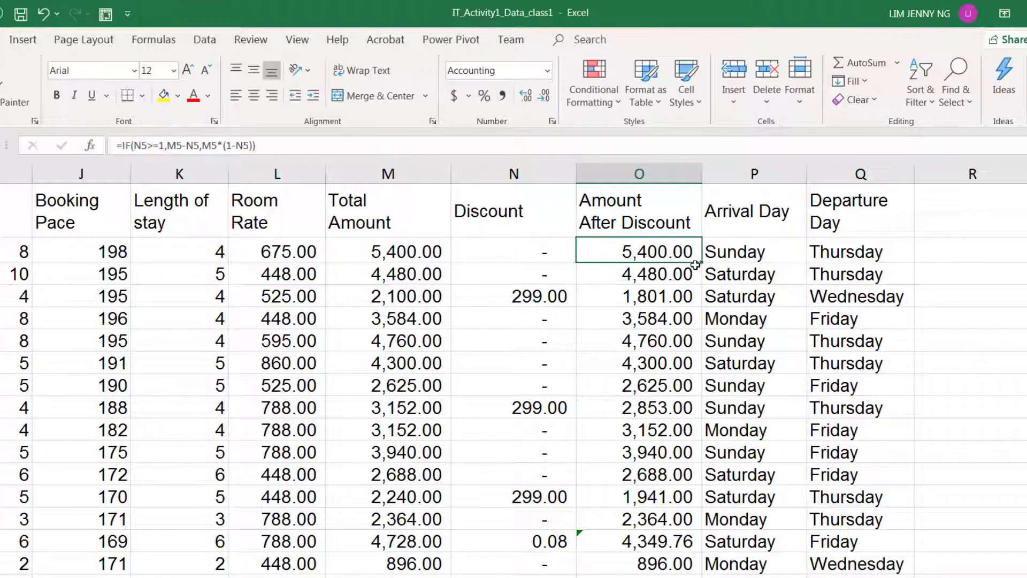
drag(698, 297, 682, 566)
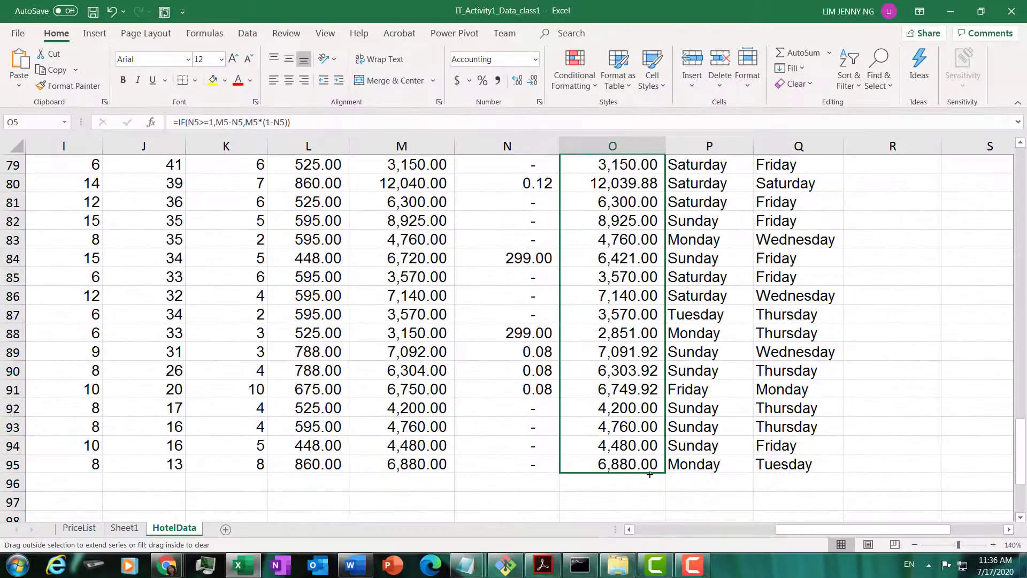
drag(649, 474, 650, 474)
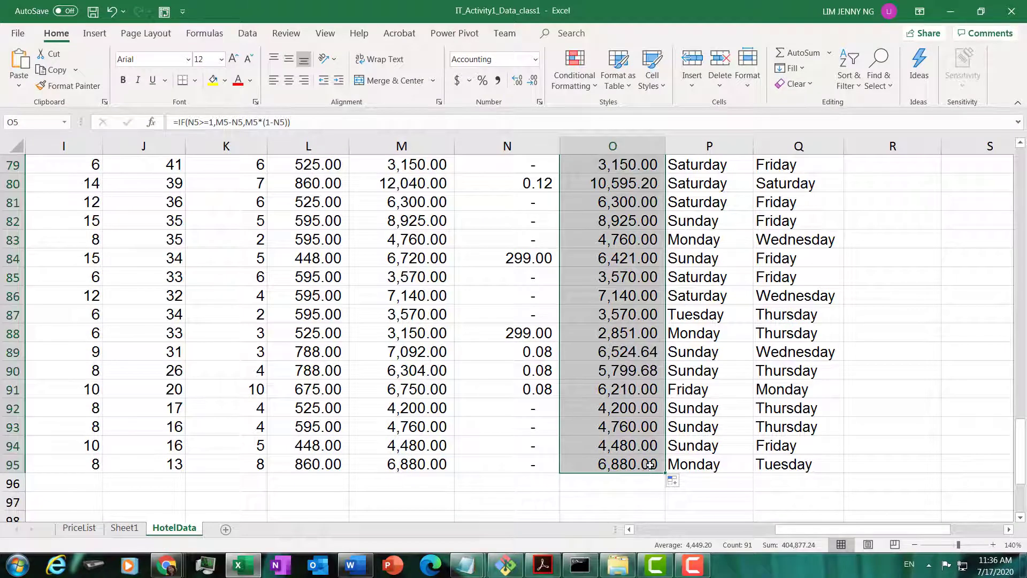
click(598, 452)
Verify the Total Amount, Discount and discounted formulas in rows 95 and 91.
click(441, 462)
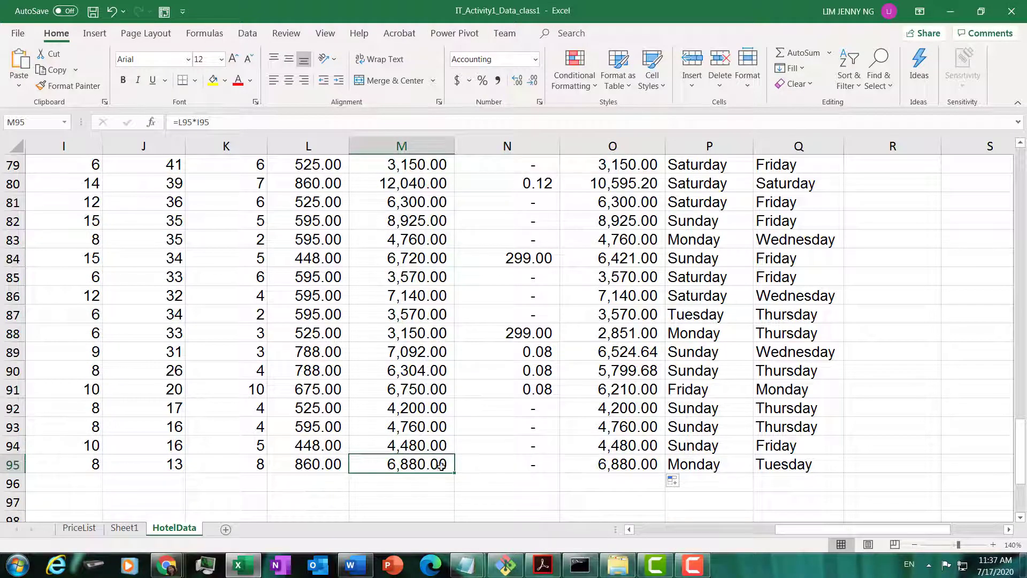
click(514, 468)
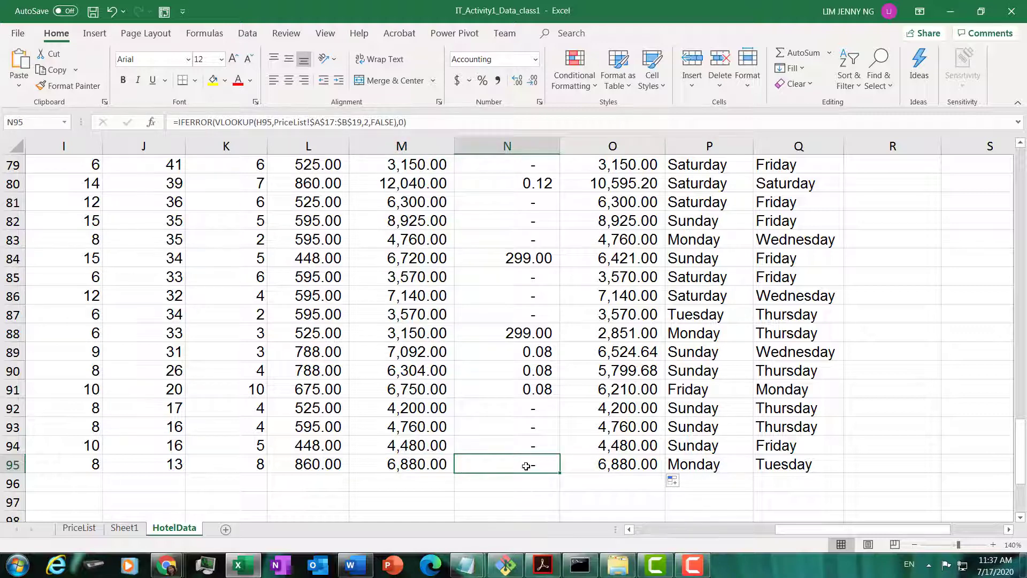
click(604, 465)
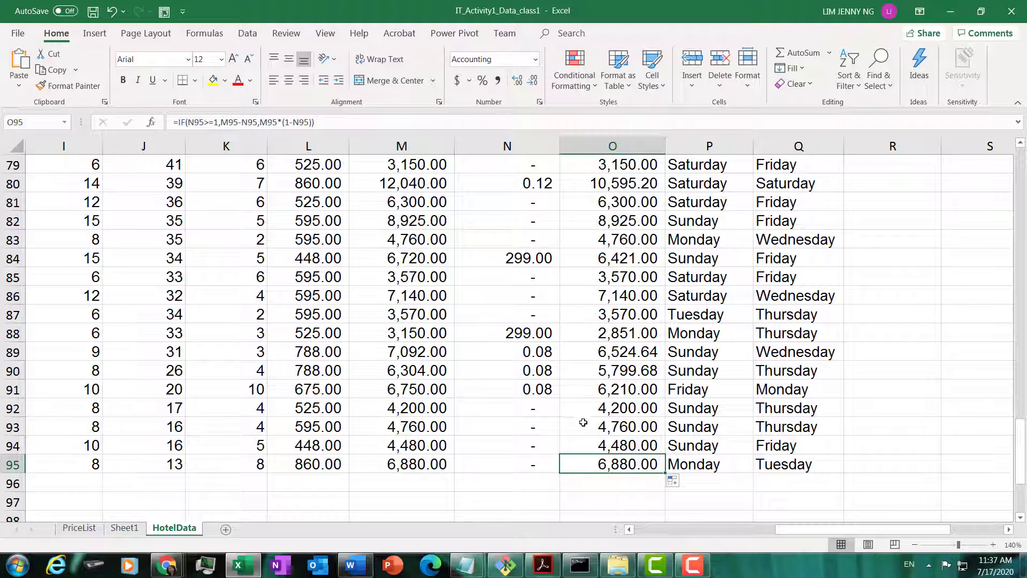
click(530, 393)
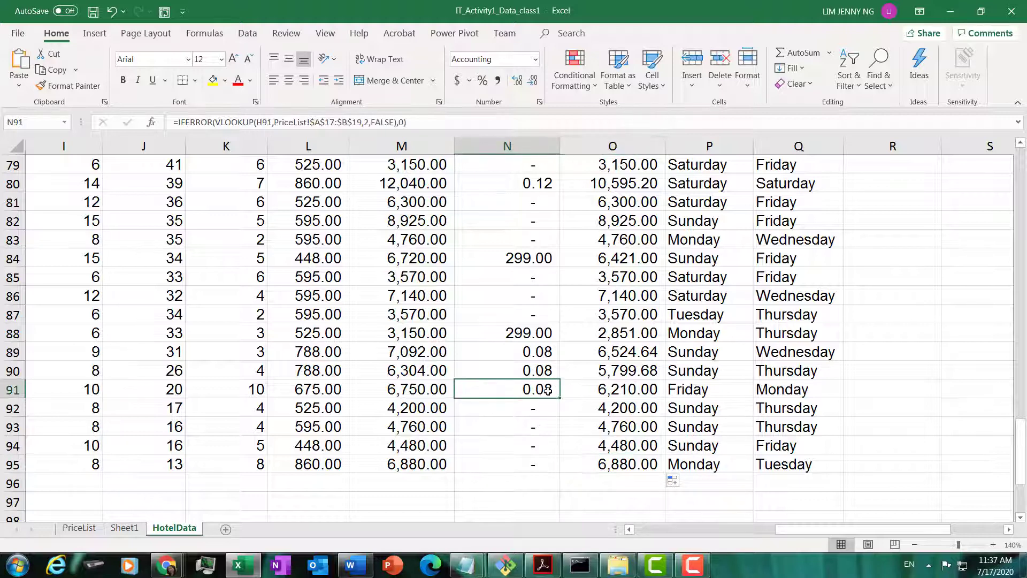
click(418, 391)
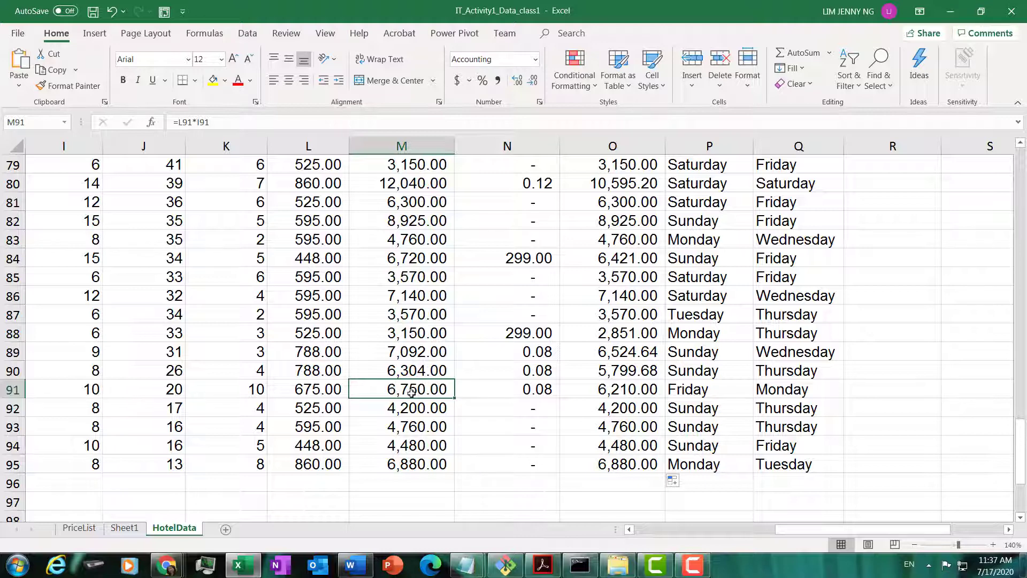
click(615, 388)
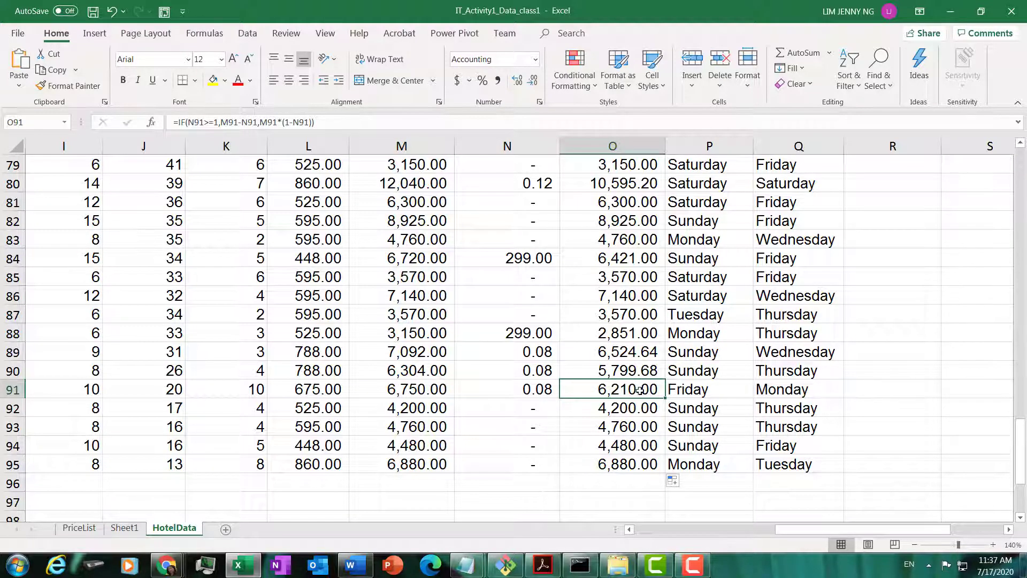
click(426, 389)
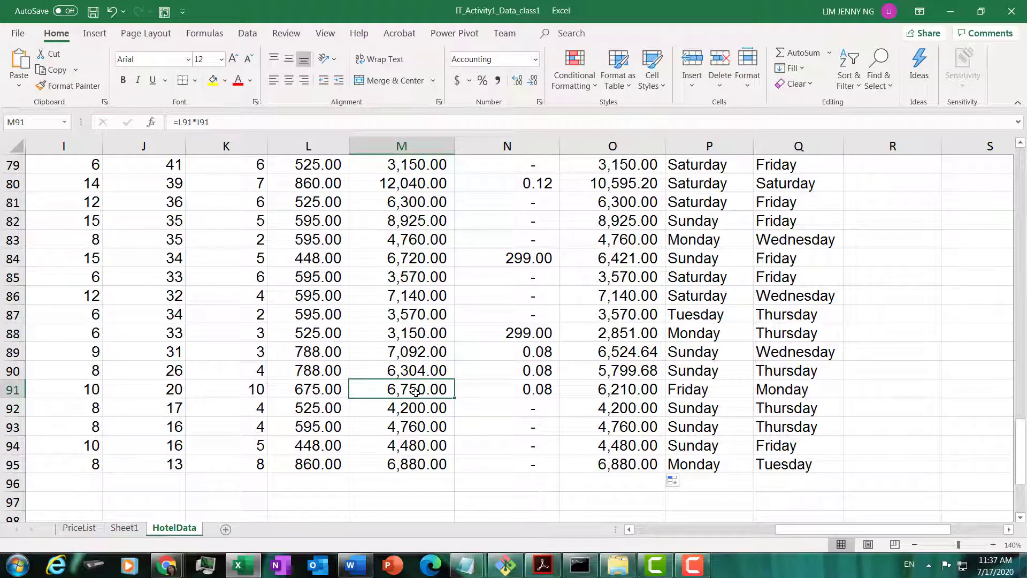
Check row 80's 0.12 rate and row 84's 299.00 flat discount results.
click(527, 182)
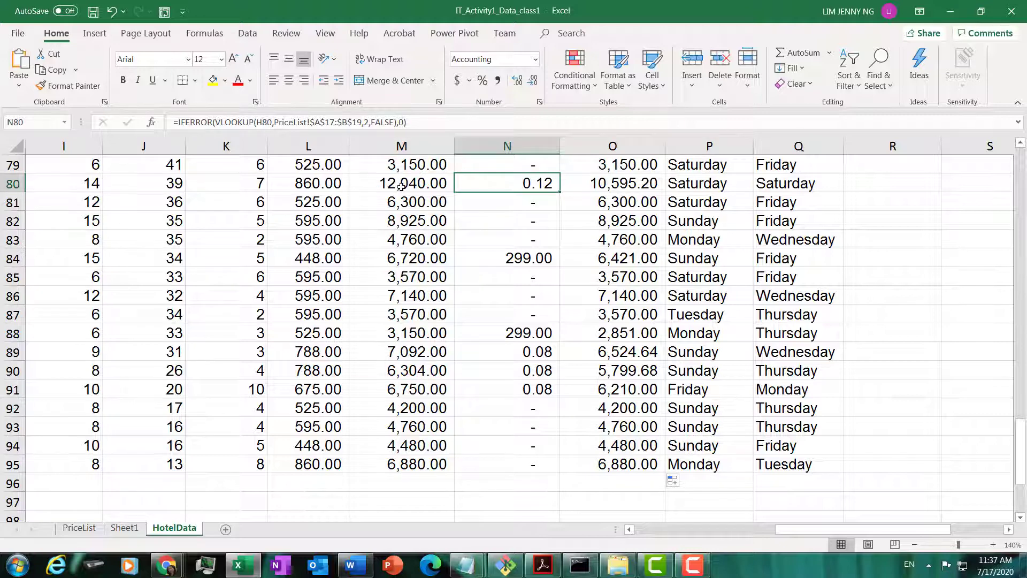
click(645, 182)
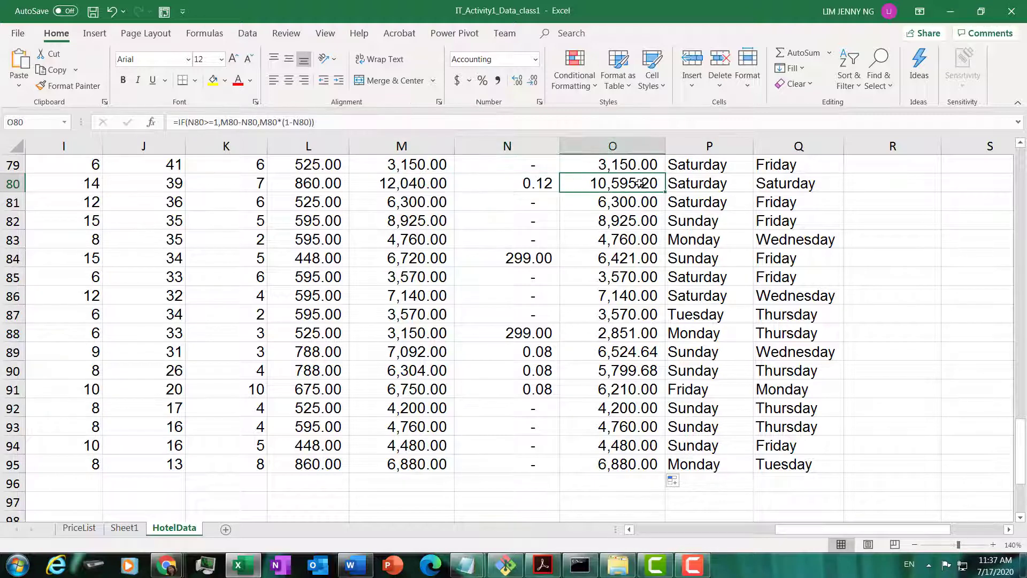
click(420, 183)
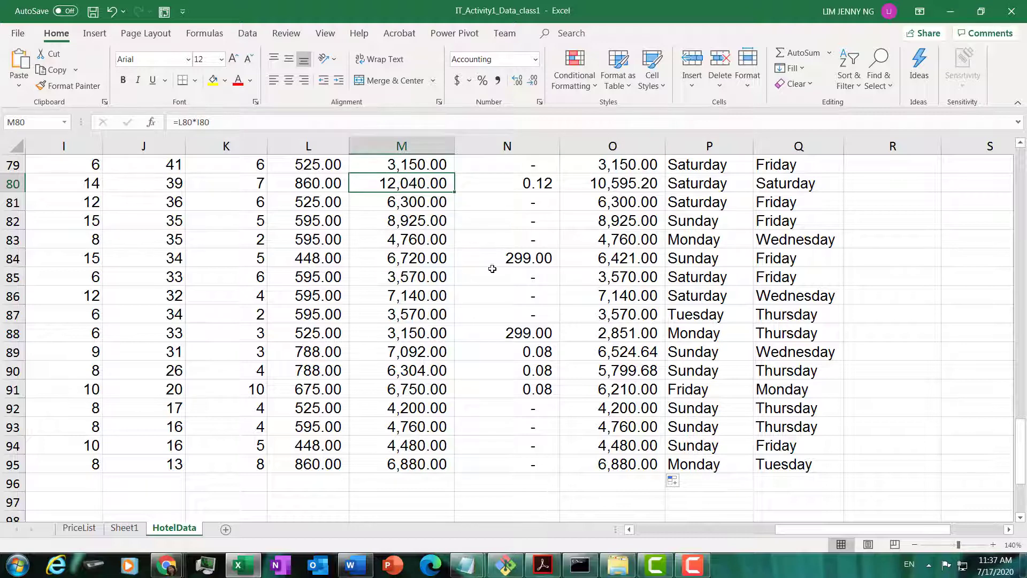
click(605, 259)
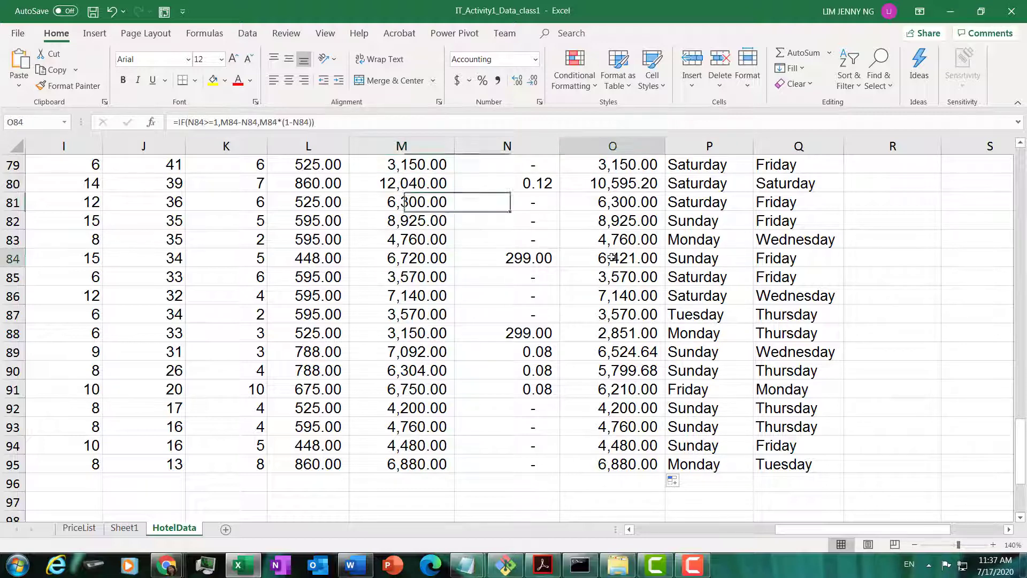
click(420, 259)
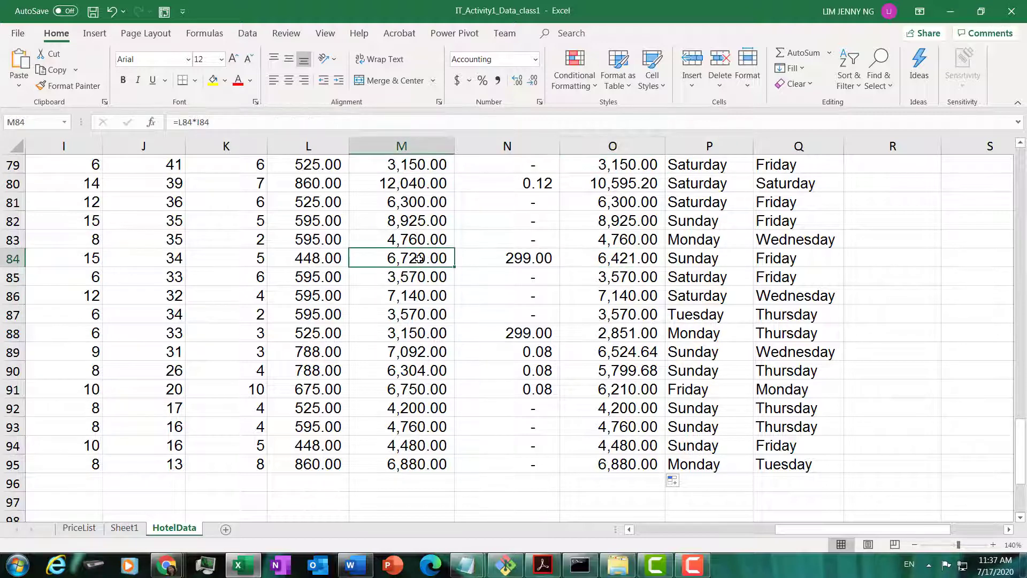
click(545, 259)
click(598, 259)
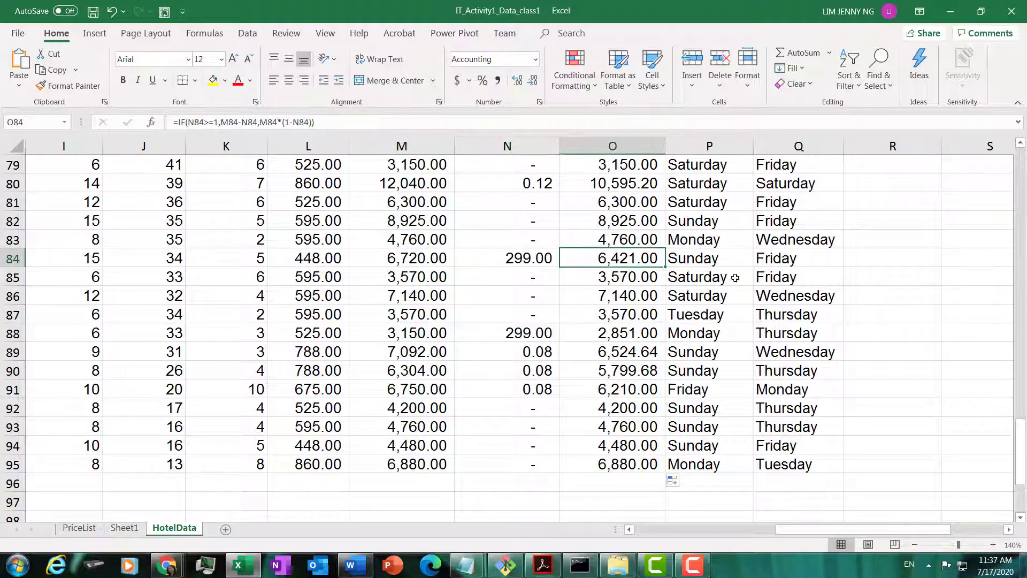
drag(1020, 427, 1022, 156)
click(602, 274)
click(802, 327)
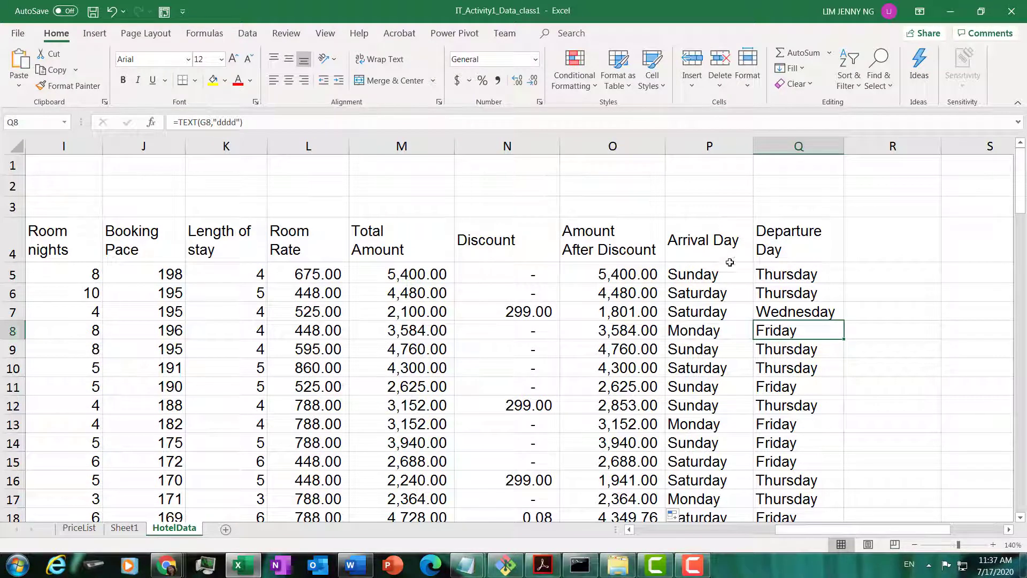
click(522, 311)
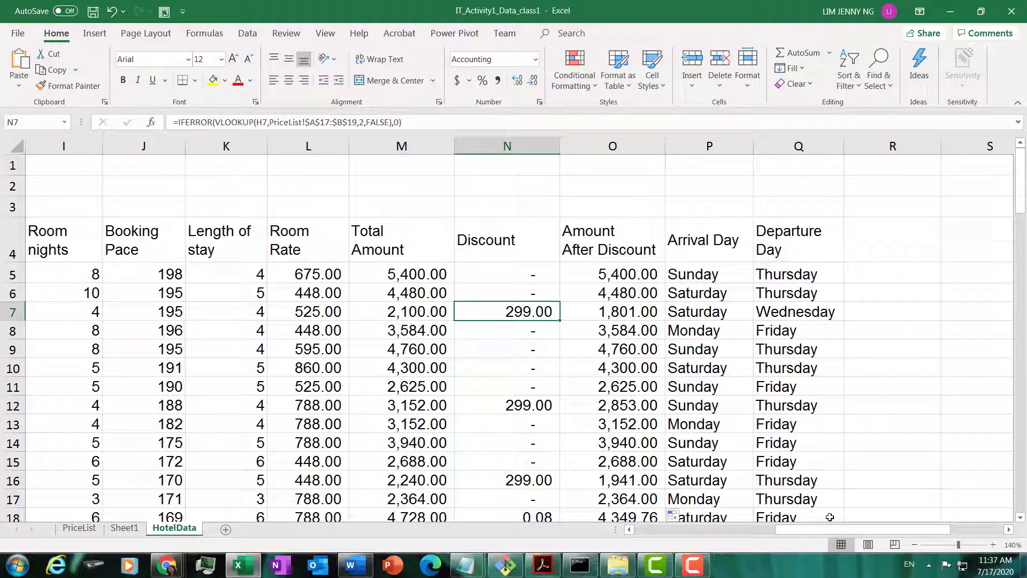
drag(830, 530, 672, 537)
drag(1022, 194, 1022, 476)
click(63, 334)
click(62, 351)
click(61, 371)
click(60, 391)
click(58, 412)
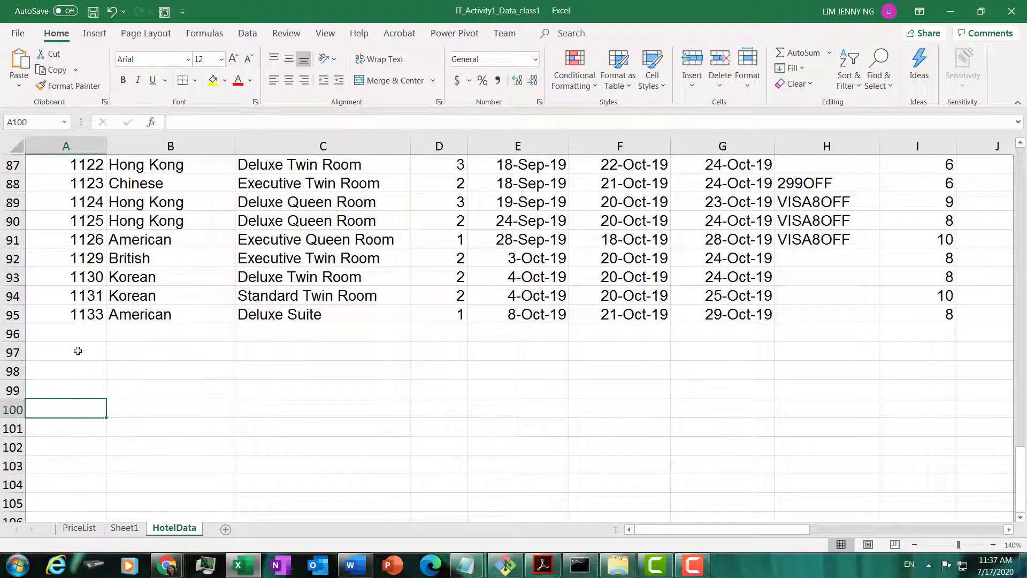
drag(66, 331, 945, 417)
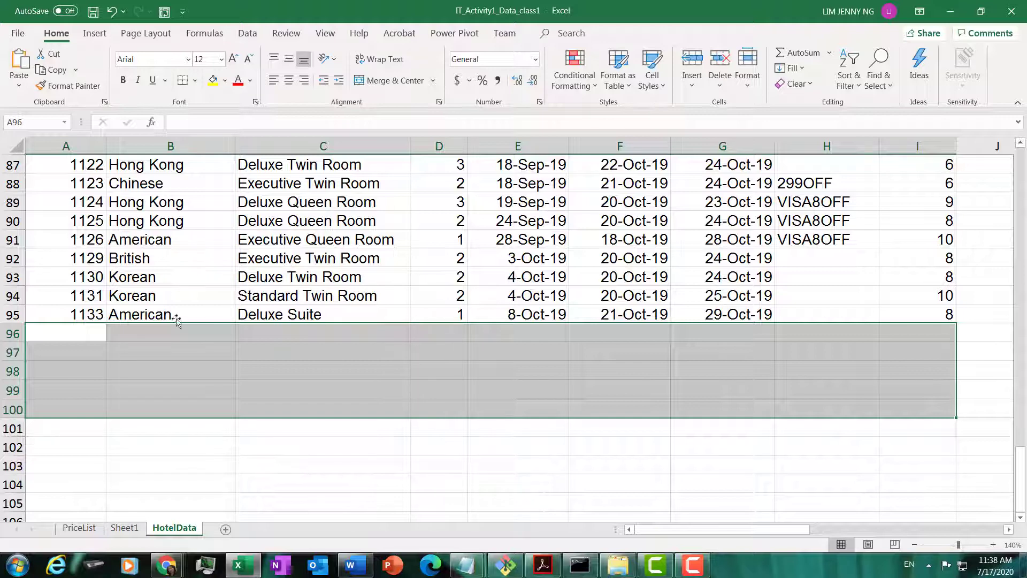
click(368, 225)
drag(1020, 471, 1020, 160)
click(431, 329)
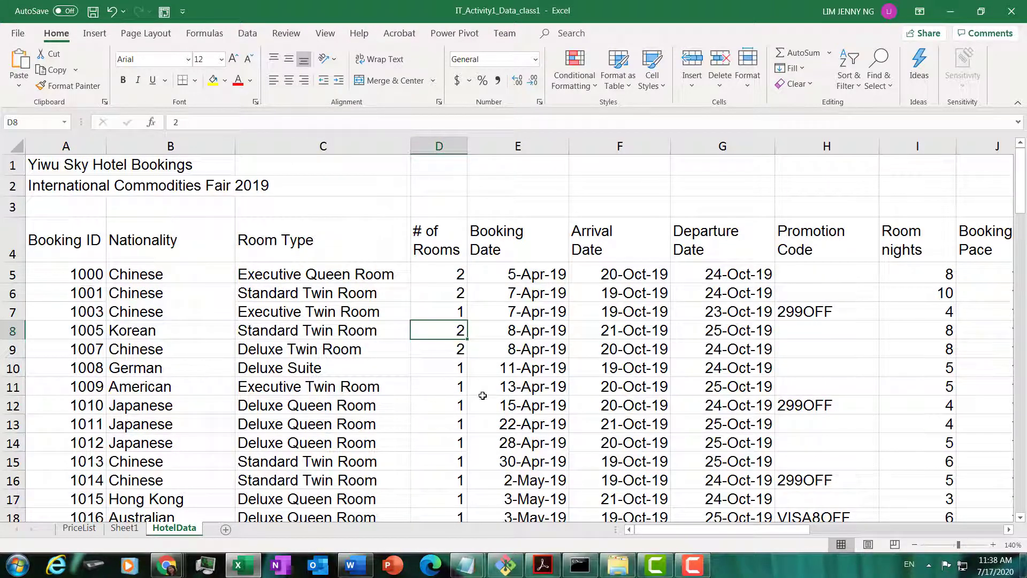
click(59, 238)
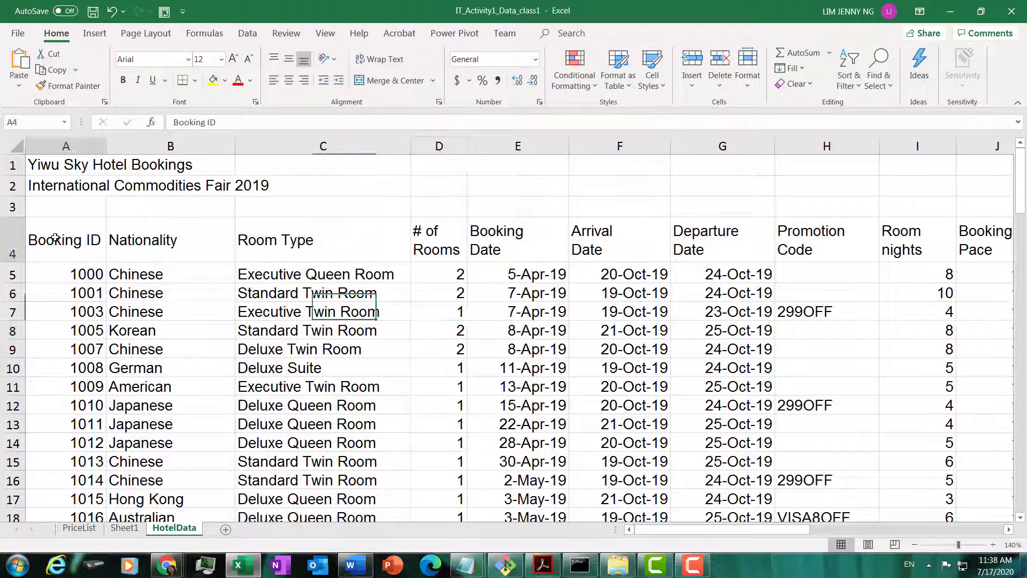
drag(58, 239, 770, 248)
drag(81, 236, 957, 237)
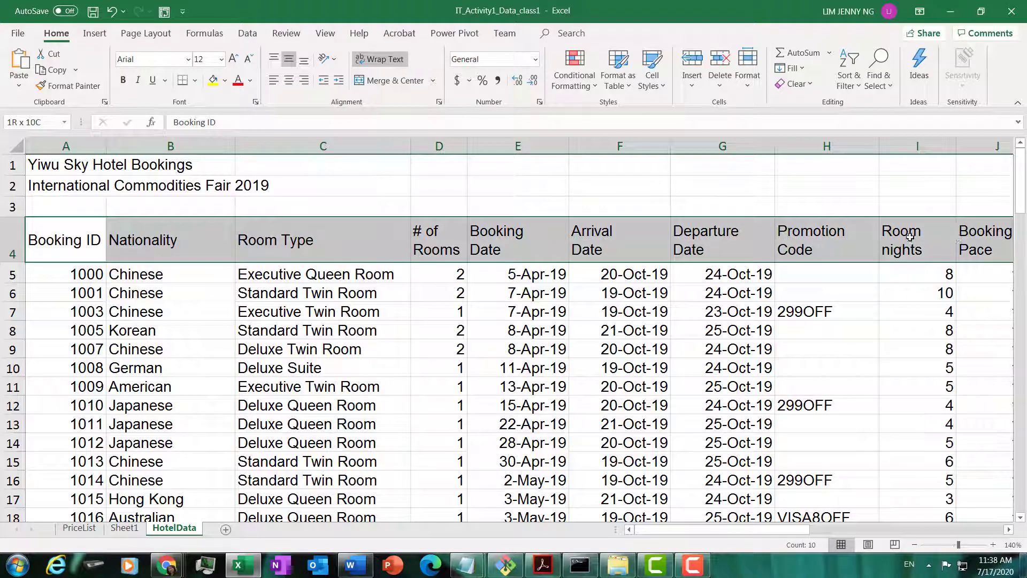
click(14, 277)
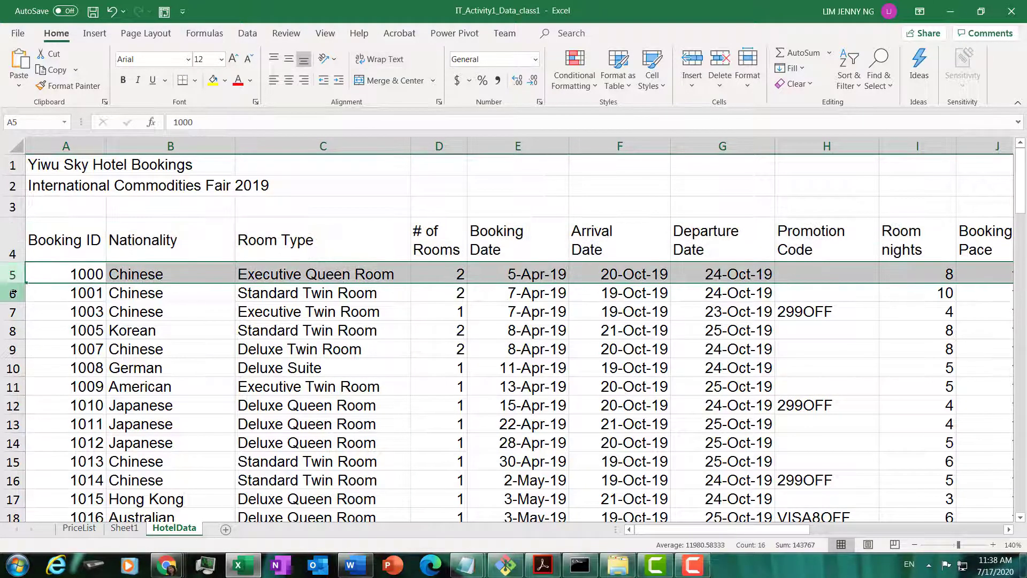
click(14, 293)
click(14, 312)
drag(41, 251, 886, 245)
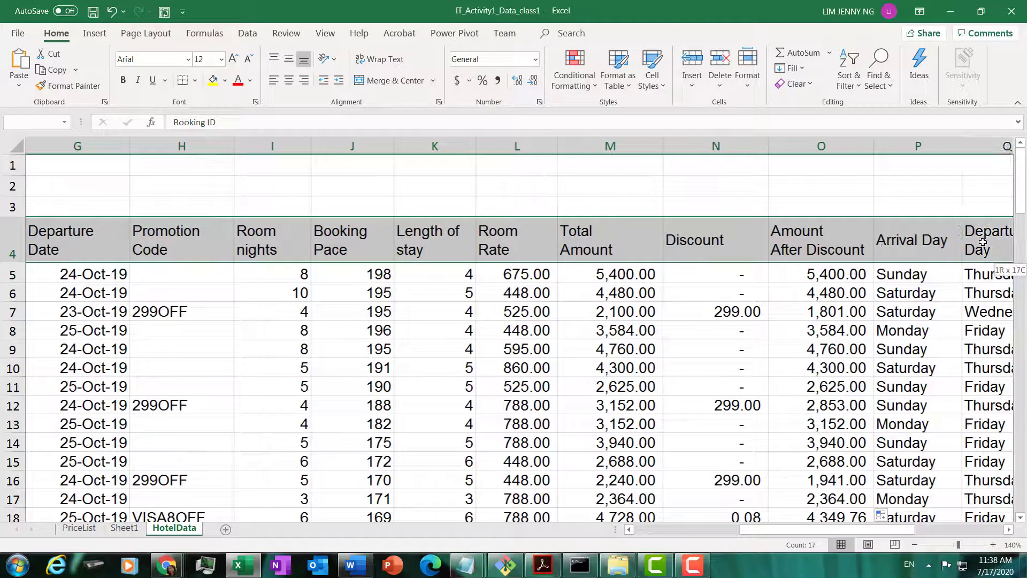
click(265, 242)
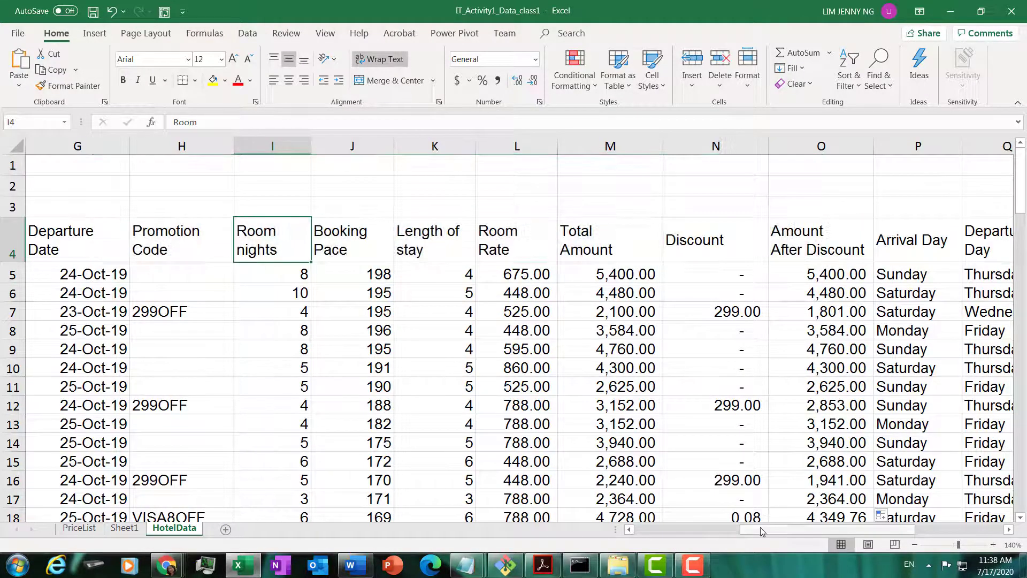
drag(742, 530, 638, 529)
click(15, 275)
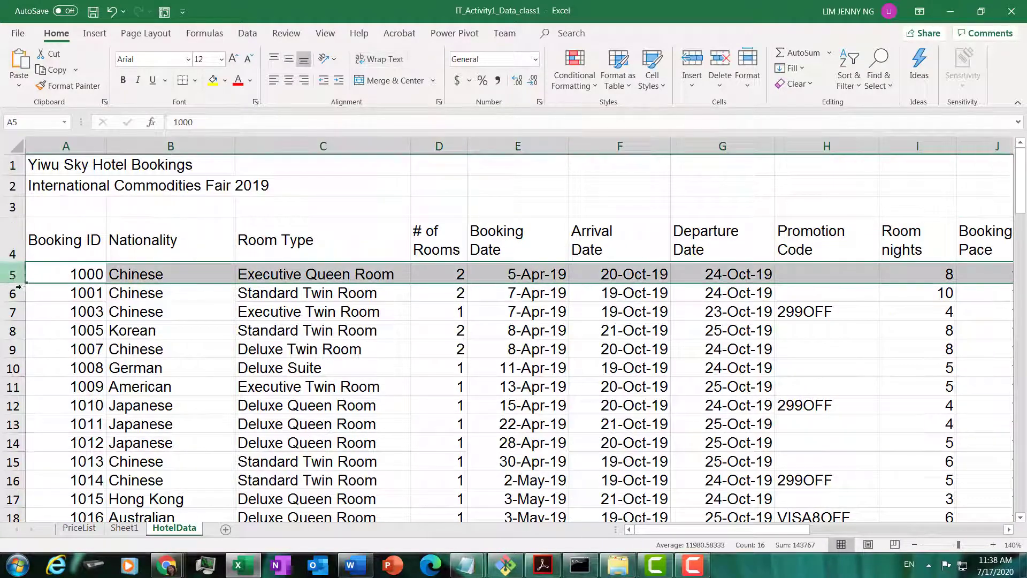
click(14, 293)
click(12, 330)
click(323, 292)
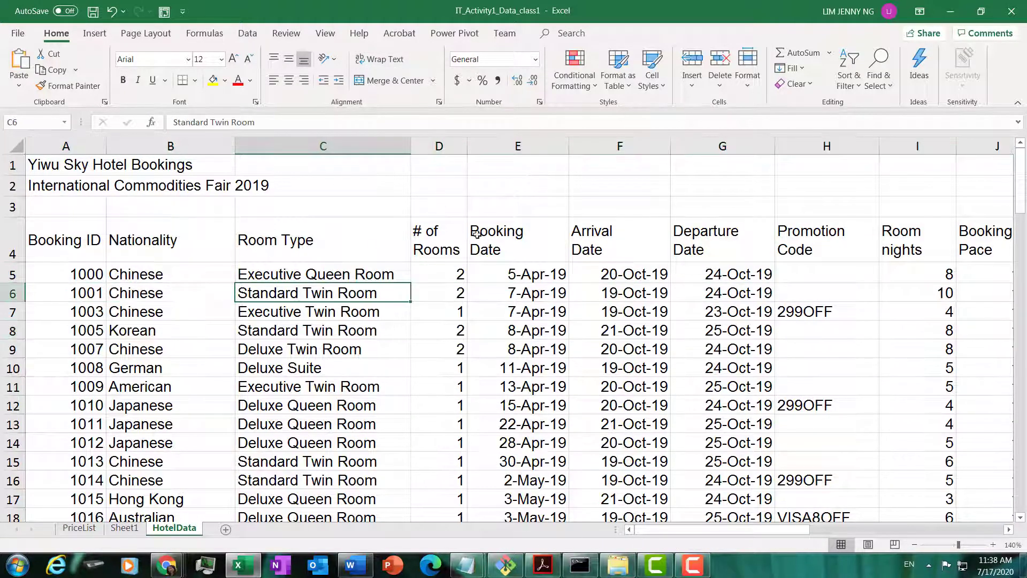
click(575, 281)
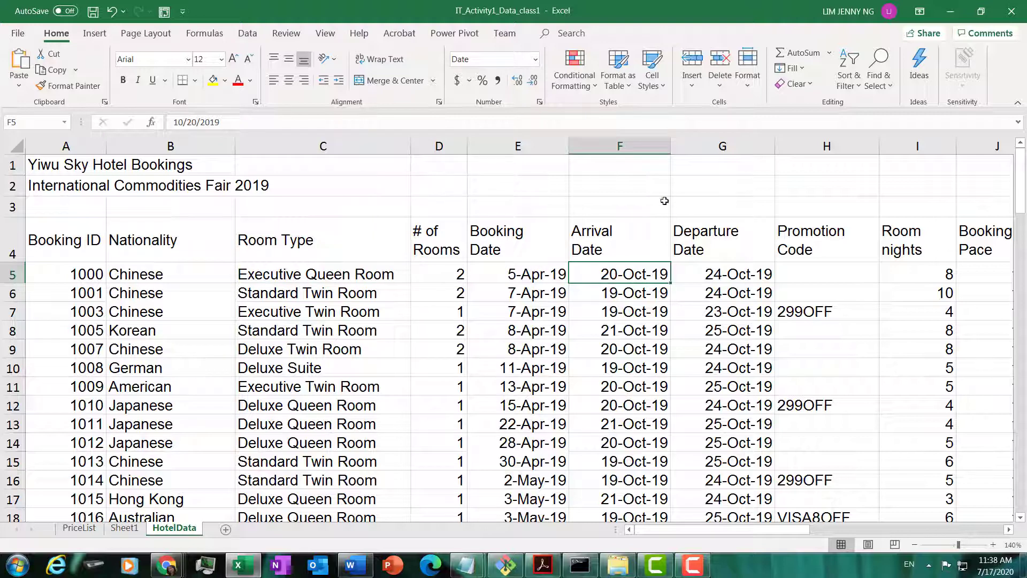
drag(546, 233, 589, 274)
click(498, 311)
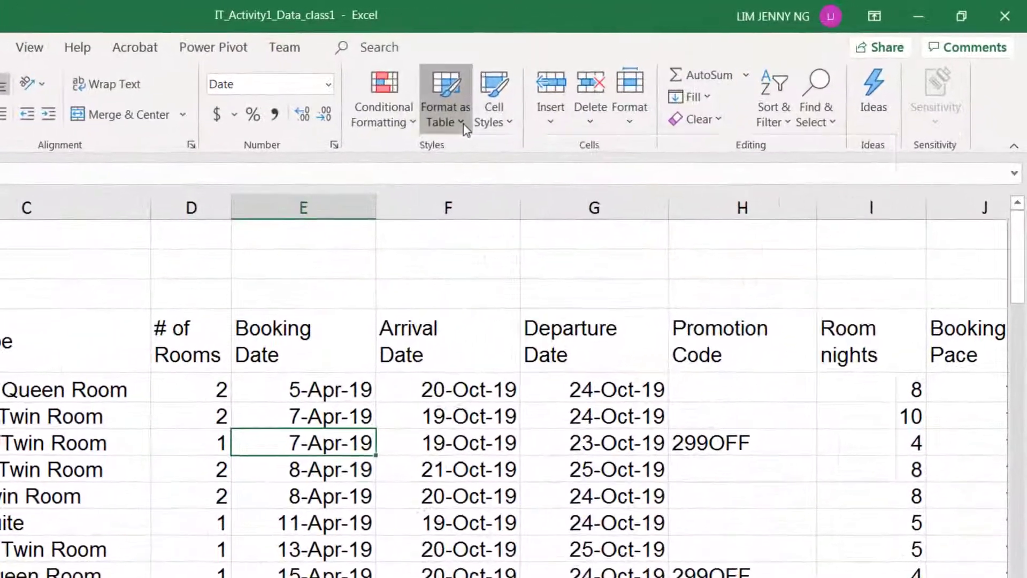
Choose Blue, Table Style Medium 6 for range $A$4:$Q$95 with headers.
click(629, 87)
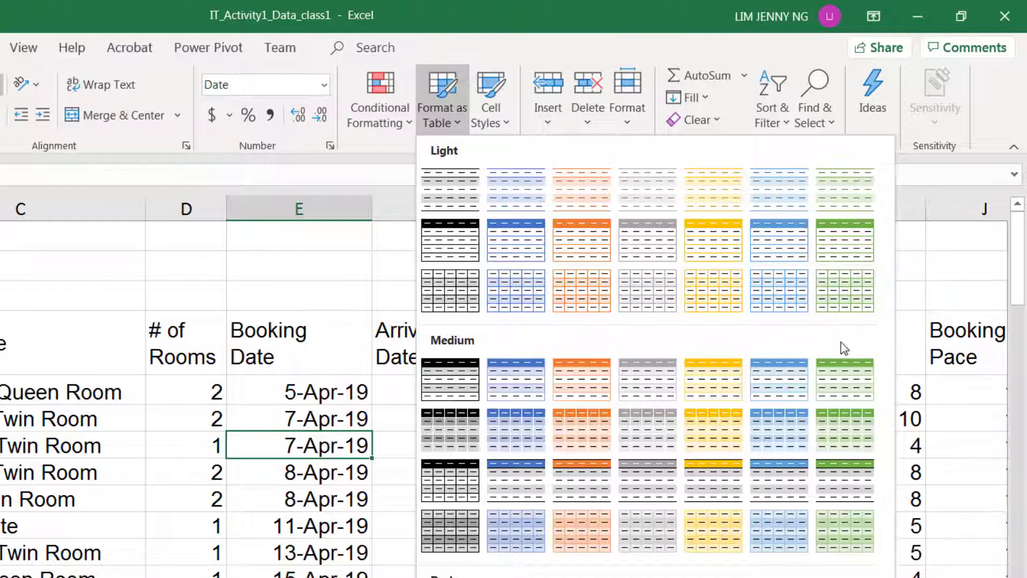
click(775, 381)
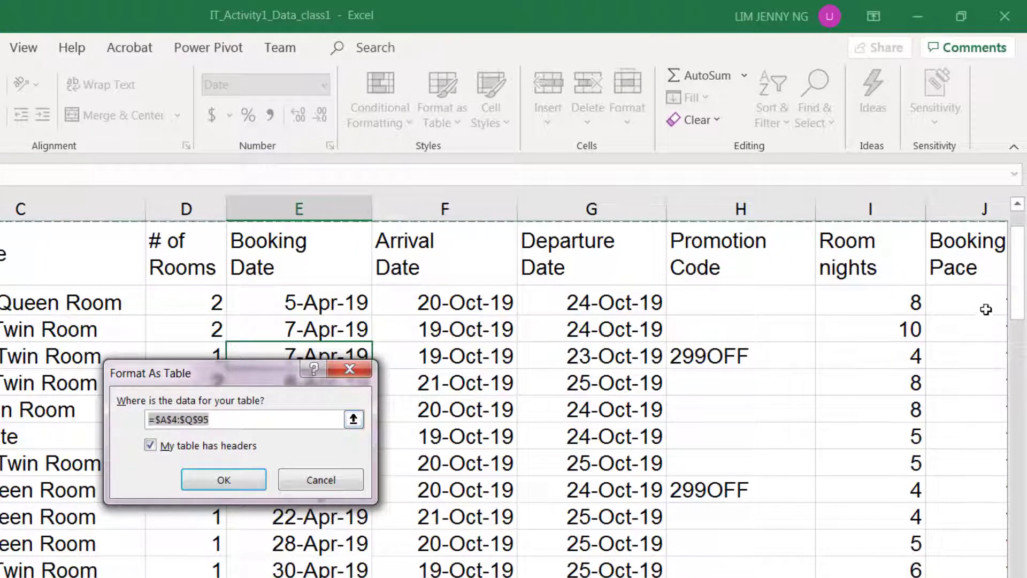
drag(1018, 305, 1025, 286)
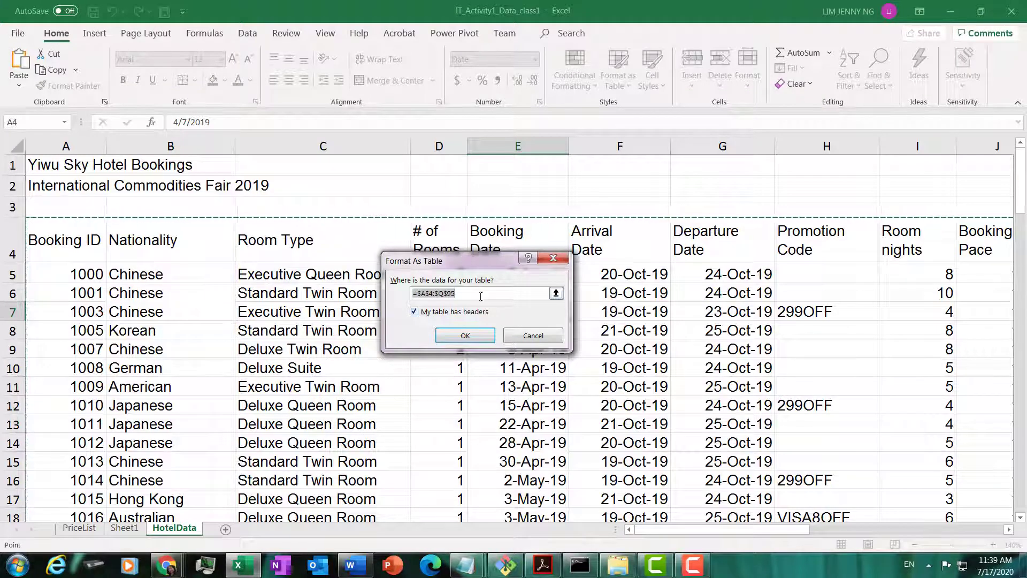
drag(1023, 213, 1023, 494)
drag(757, 530, 919, 533)
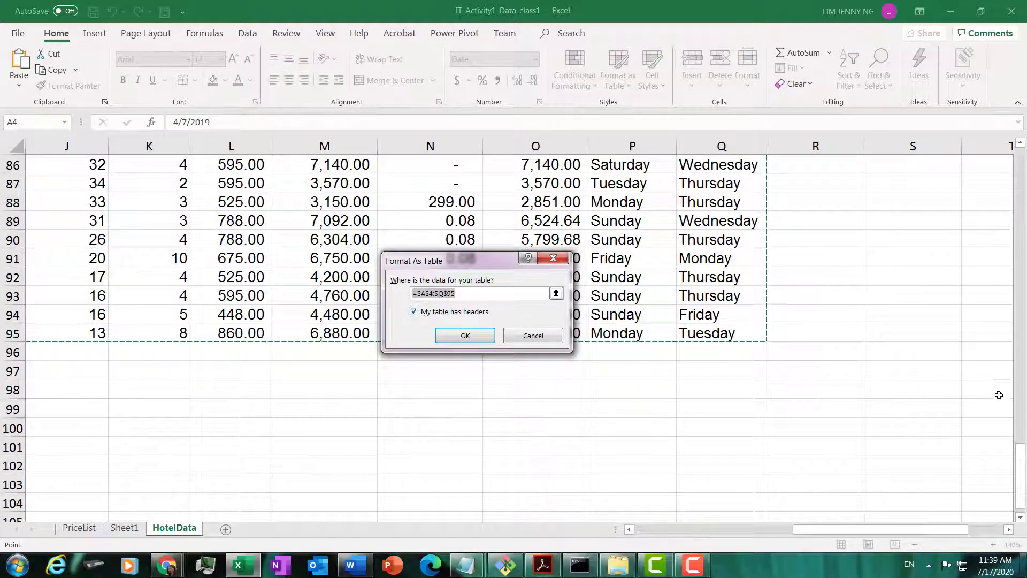
drag(1020, 476, 1020, 176)
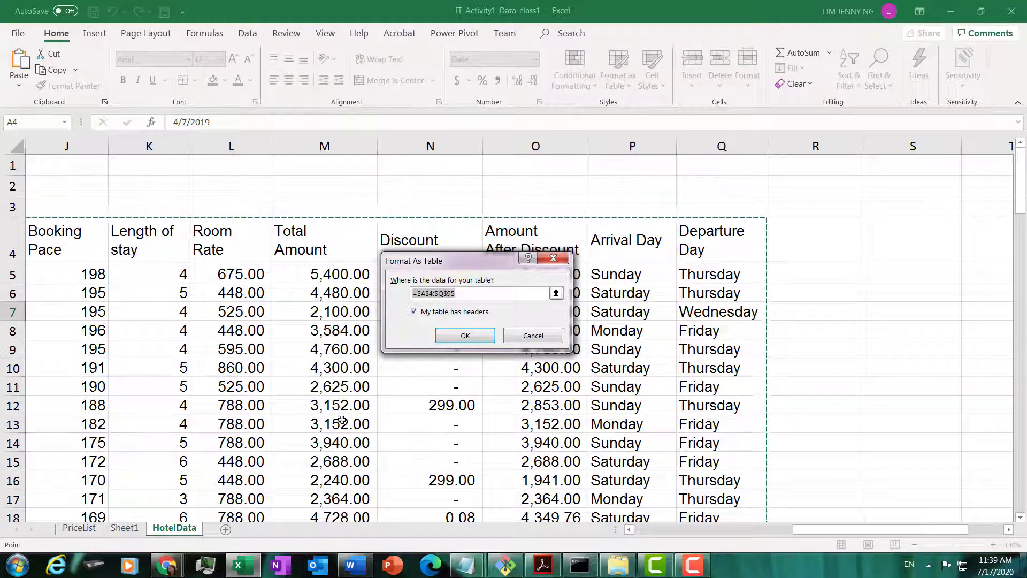
Create Table2 from A4:Q95 in blue banded style, then deselect it via cell C11.
click(470, 335)
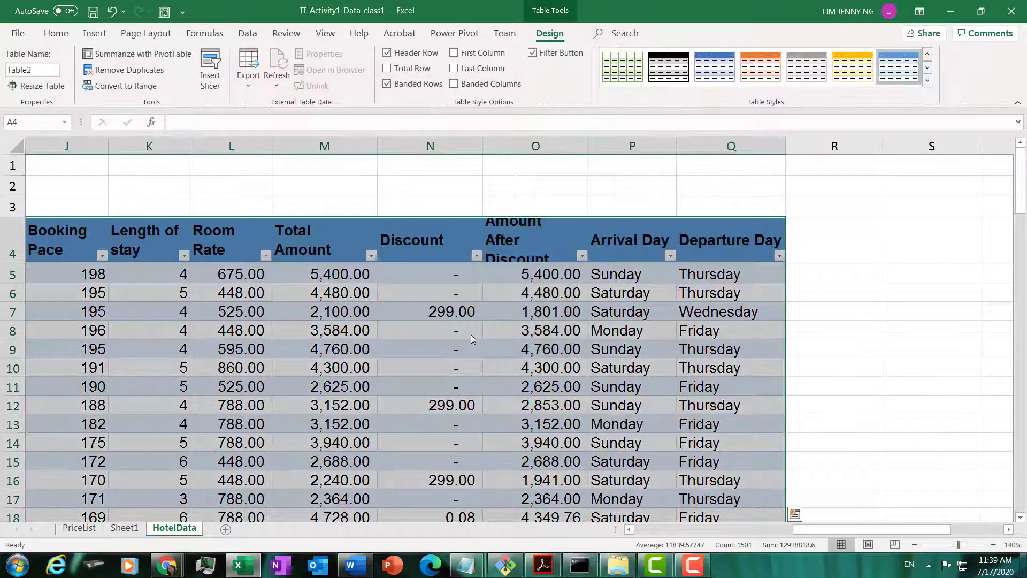
drag(897, 529, 739, 531)
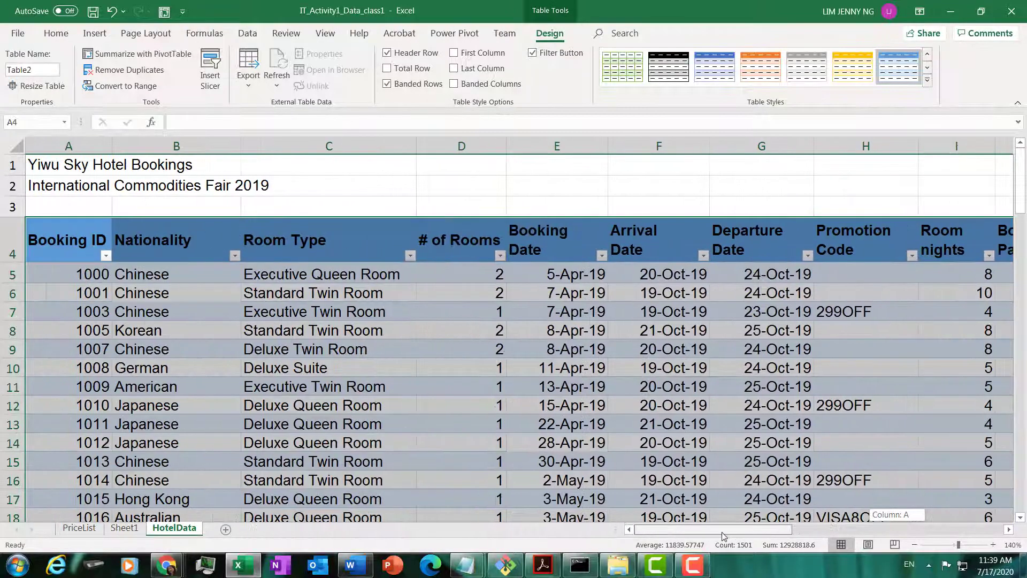
click(311, 385)
mouse_move(1024, 190)
mouse_down()
mouse_move(1025, 471)
mouse_move(1026, 176)
mouse_up()
click(490, 336)
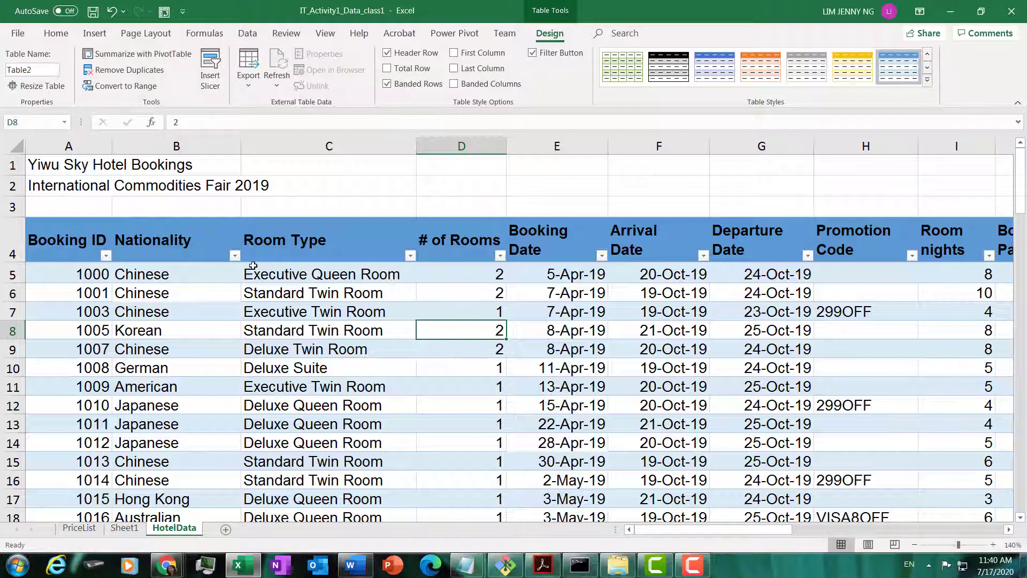
click(234, 255)
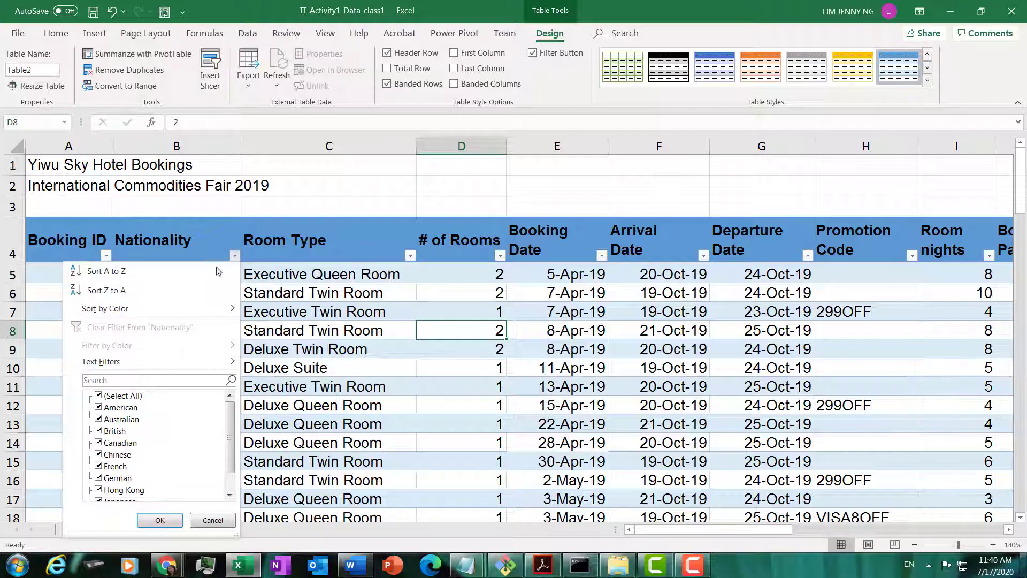
click(99, 396)
click(101, 407)
click(151, 517)
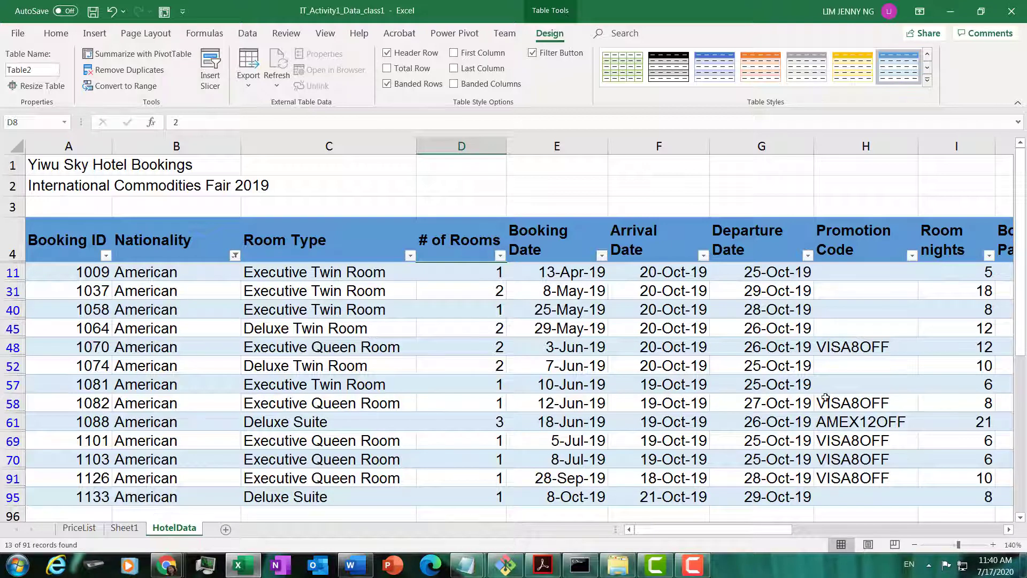
drag(1020, 302, 1021, 214)
click(235, 256)
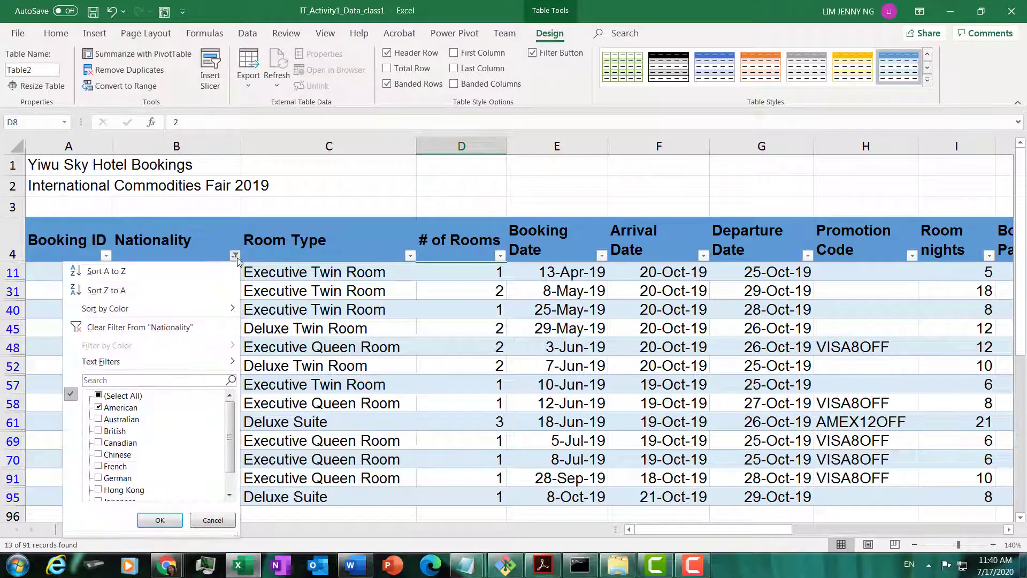
click(98, 396)
click(160, 520)
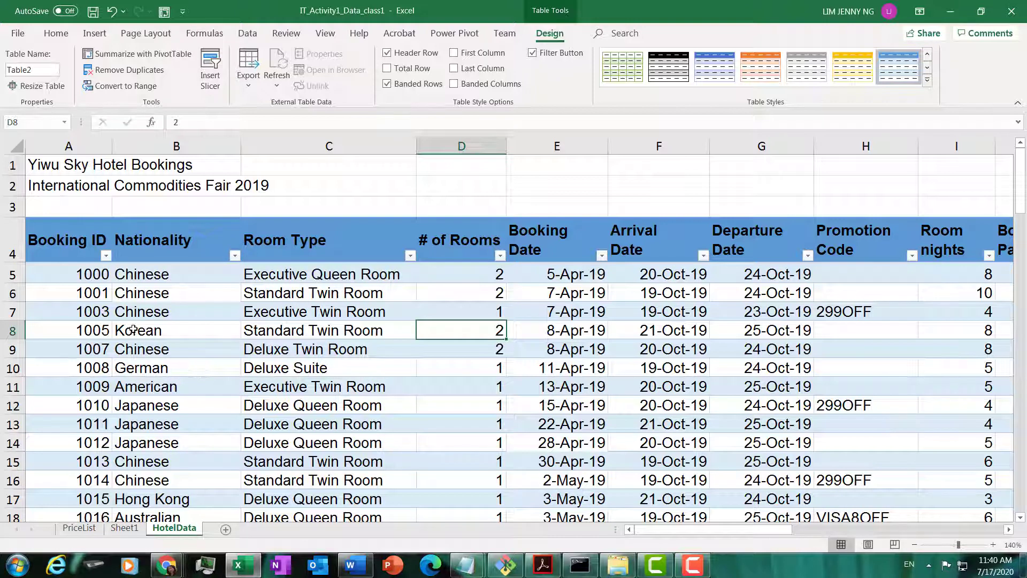
click(300, 349)
Turn off the filter buttons on the table's headers.
click(62, 35)
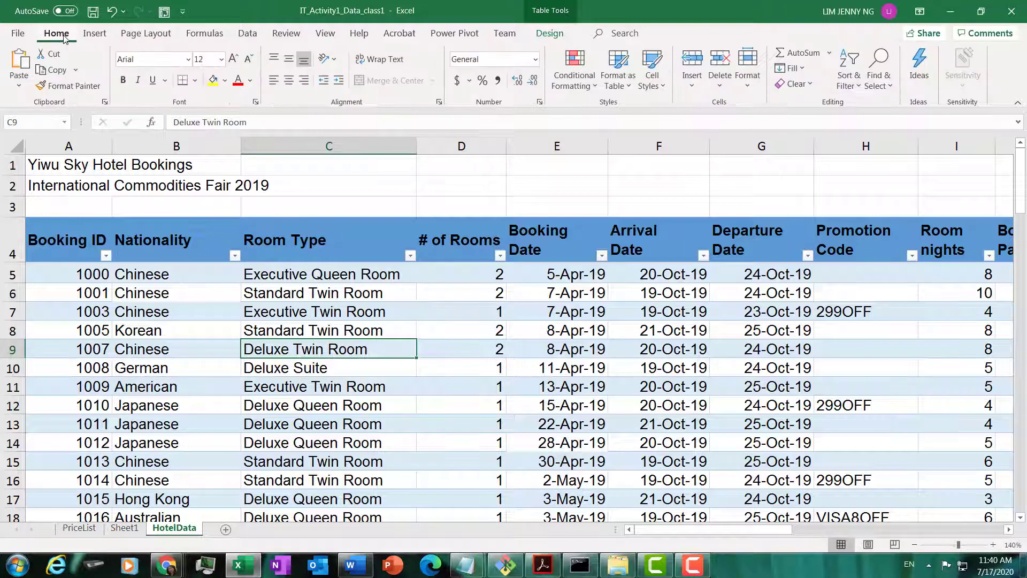
click(250, 36)
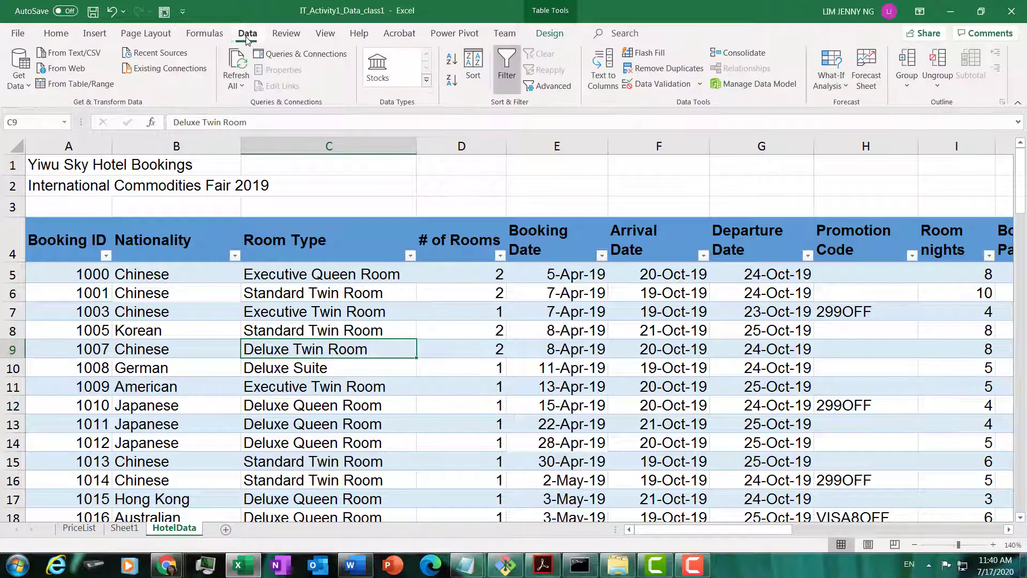
click(512, 64)
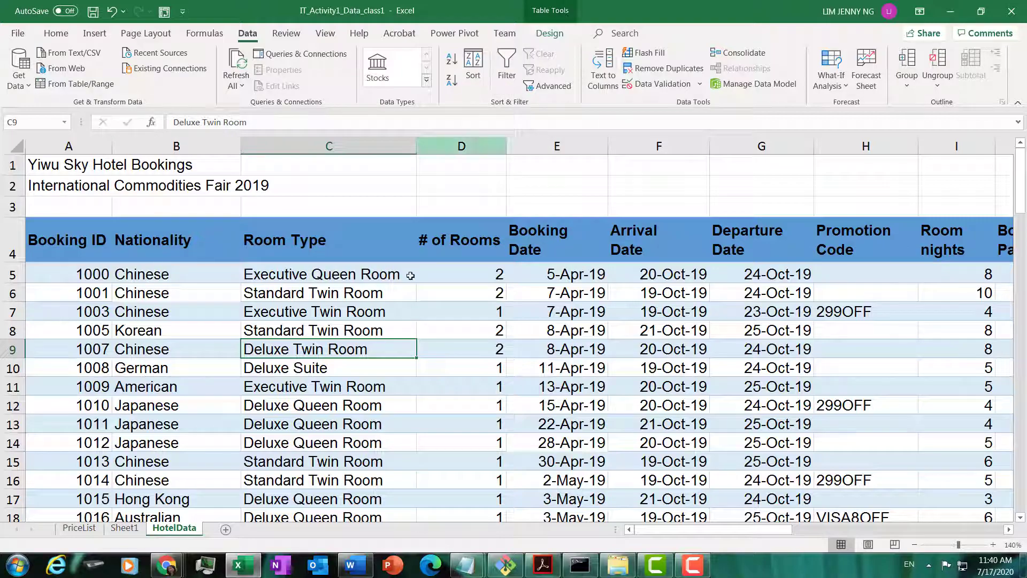
Bring up the table style gallery and dismiss it, keeping the blue style.
click(359, 333)
drag(1020, 196, 1023, 497)
click(264, 225)
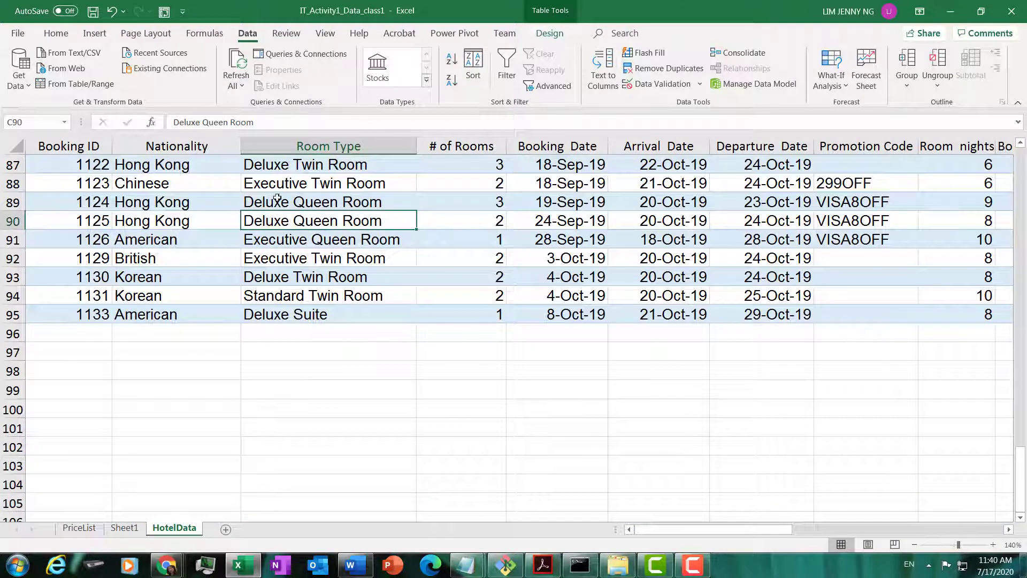
click(53, 32)
click(626, 88)
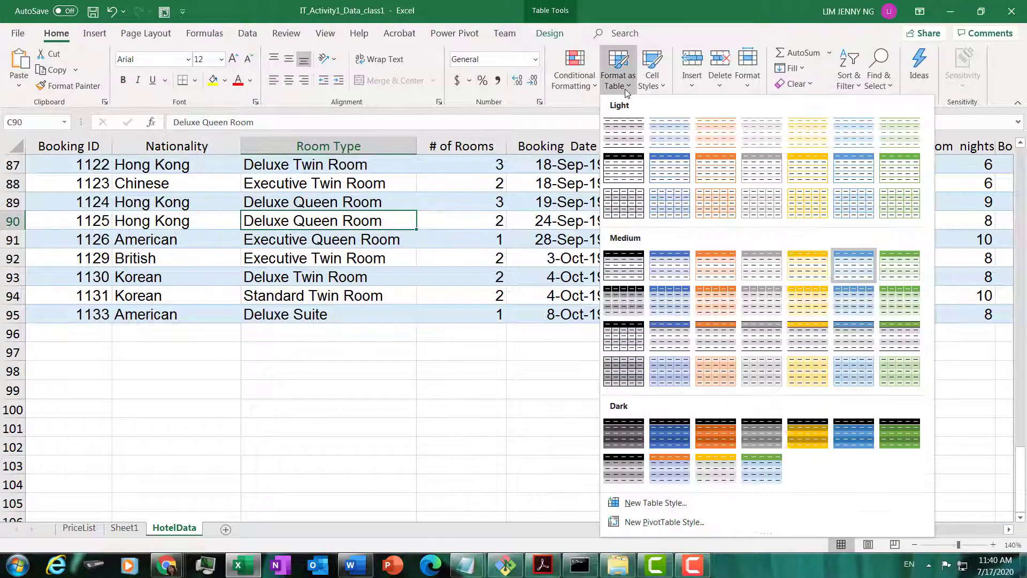
click(553, 5)
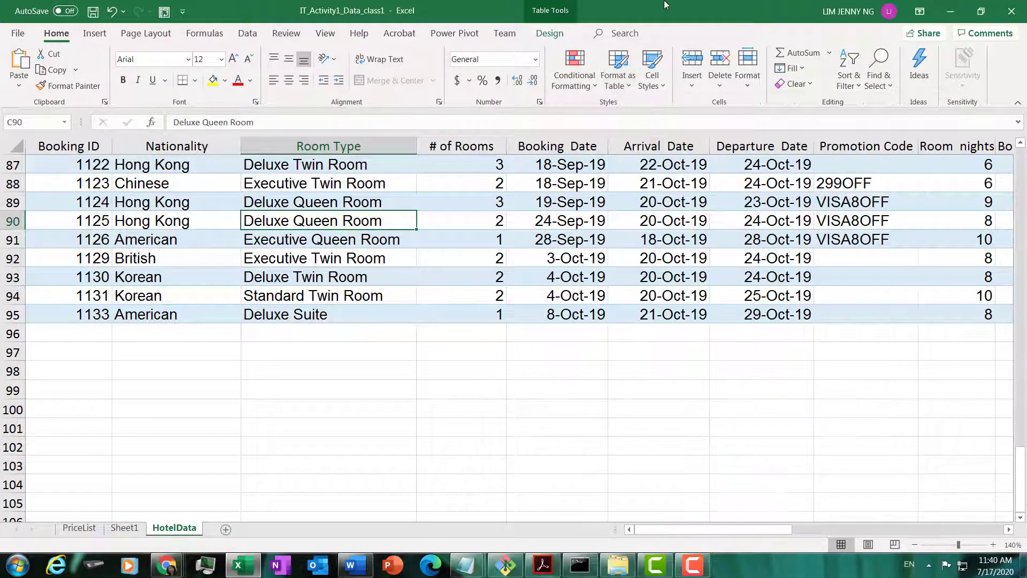
Enter booking 1134 in row 96: British, Executive Twin Room, 1 room.
click(67, 333)
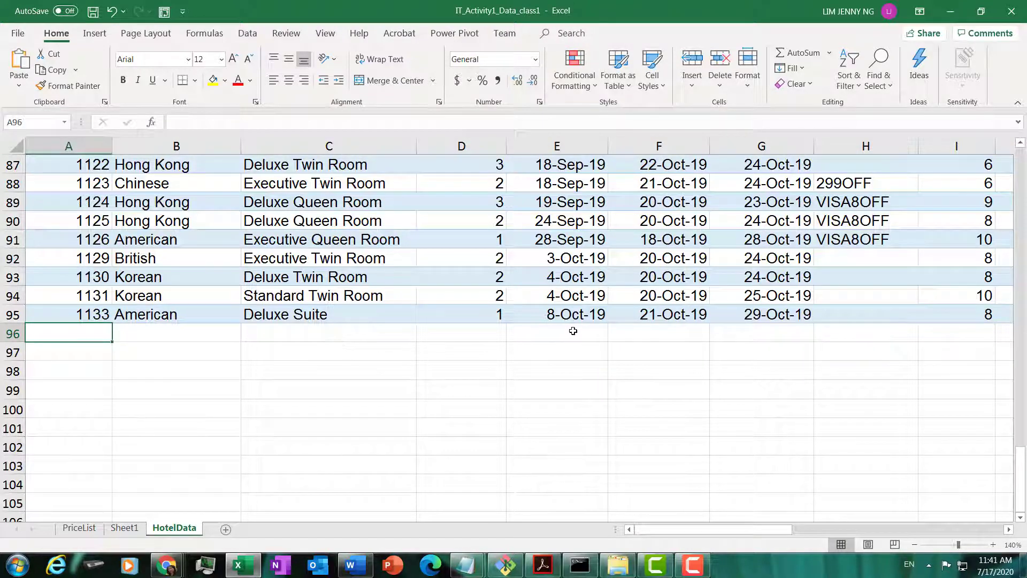
text(1)
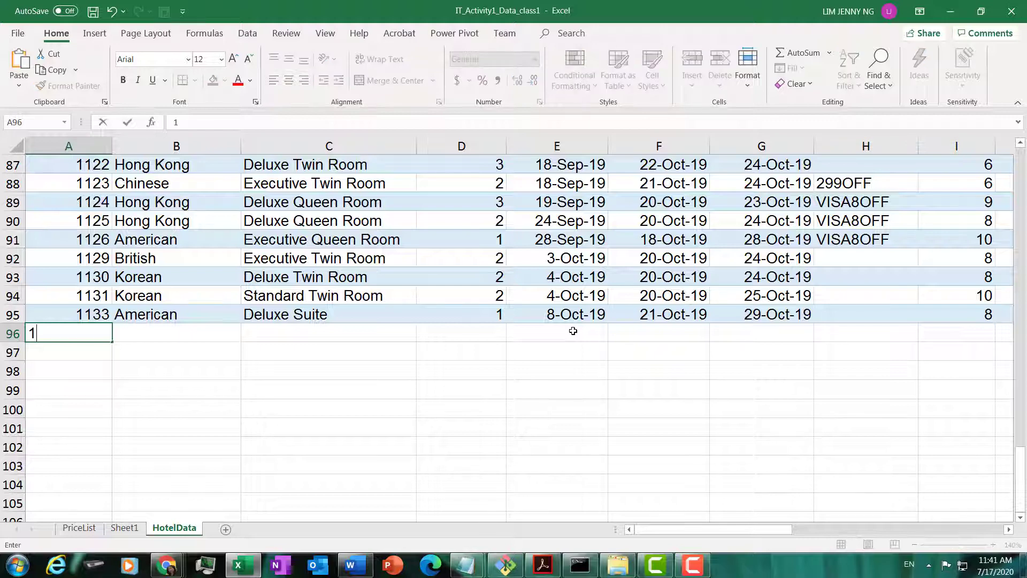
text(134)
key(Tab)
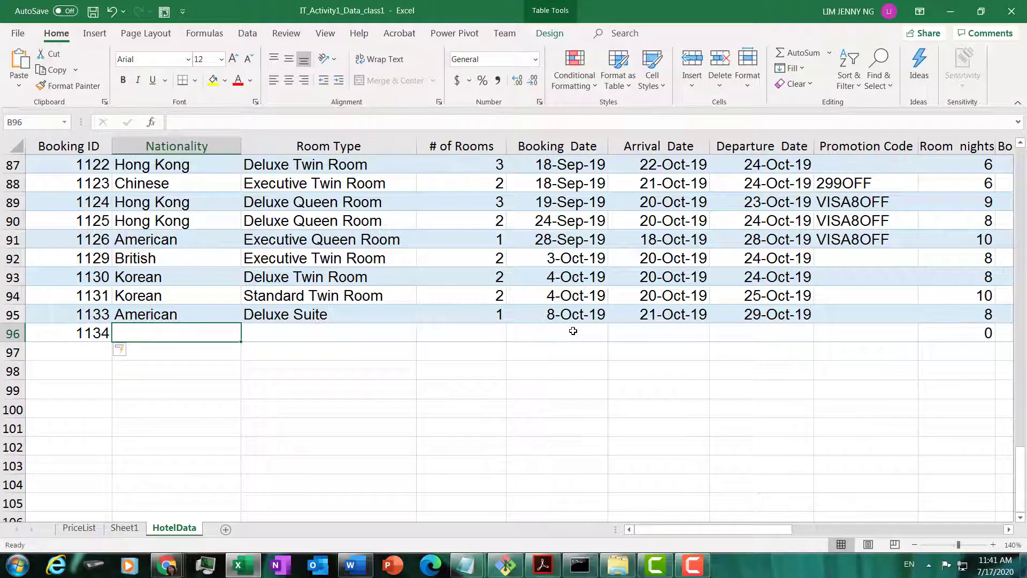
text(British)
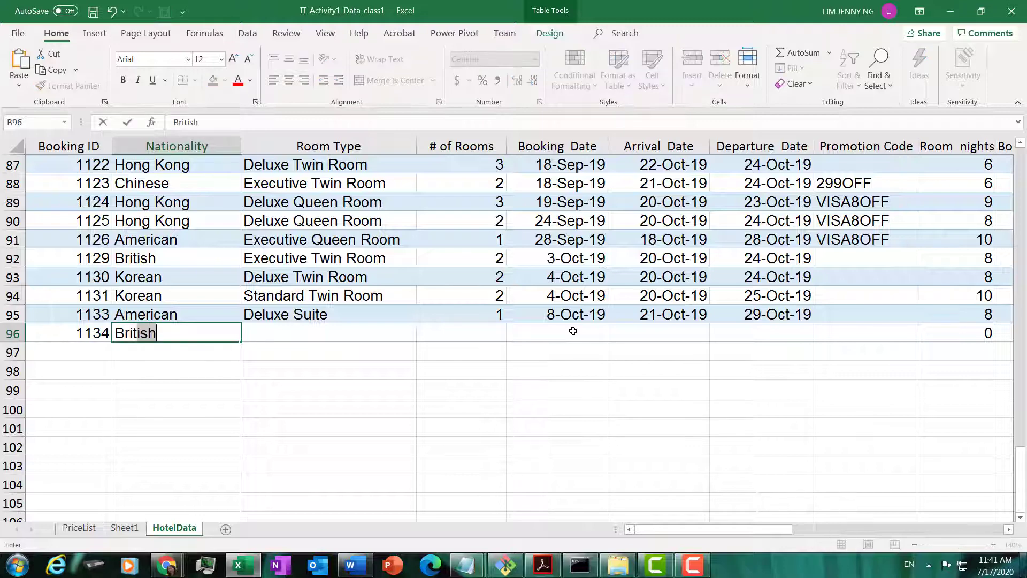
key(Tab)
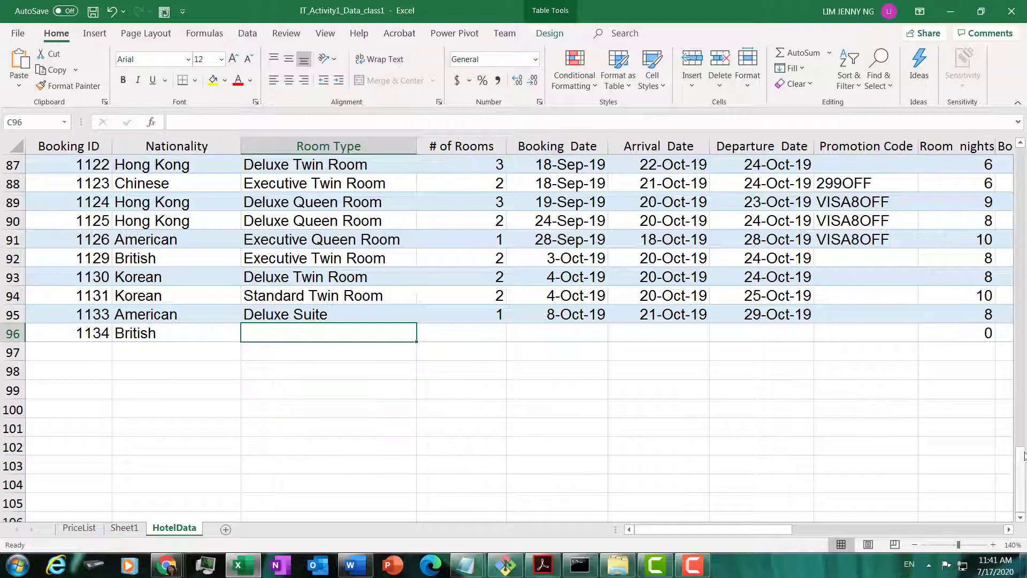
drag(1022, 459, 1023, 443)
text(E)
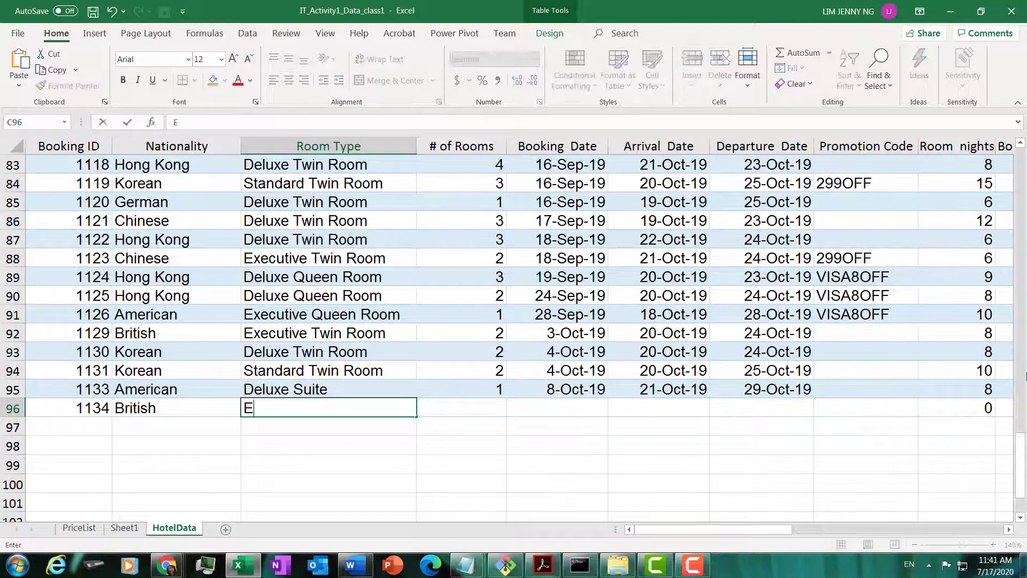
text(xecutive )
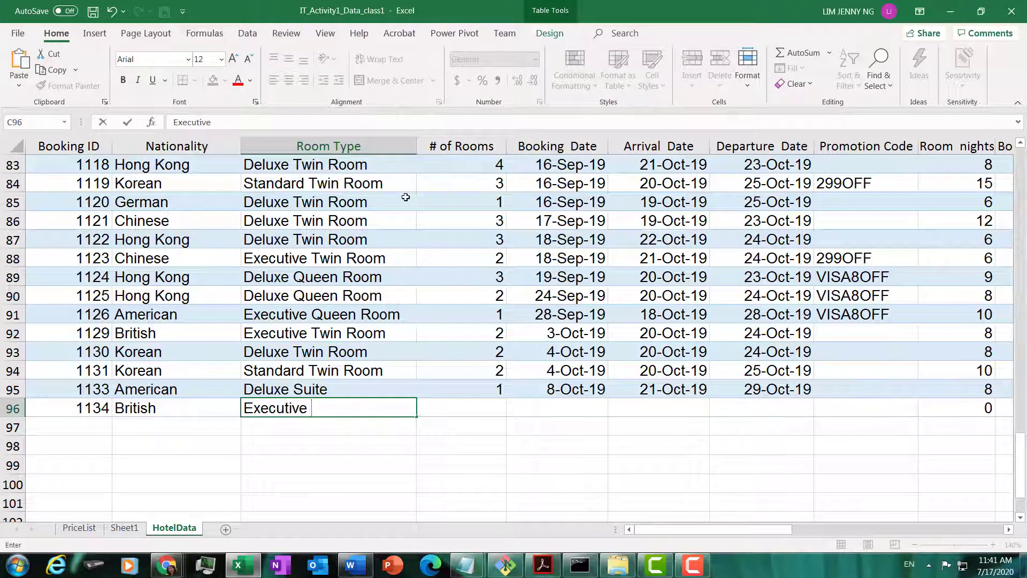
text(Twin)
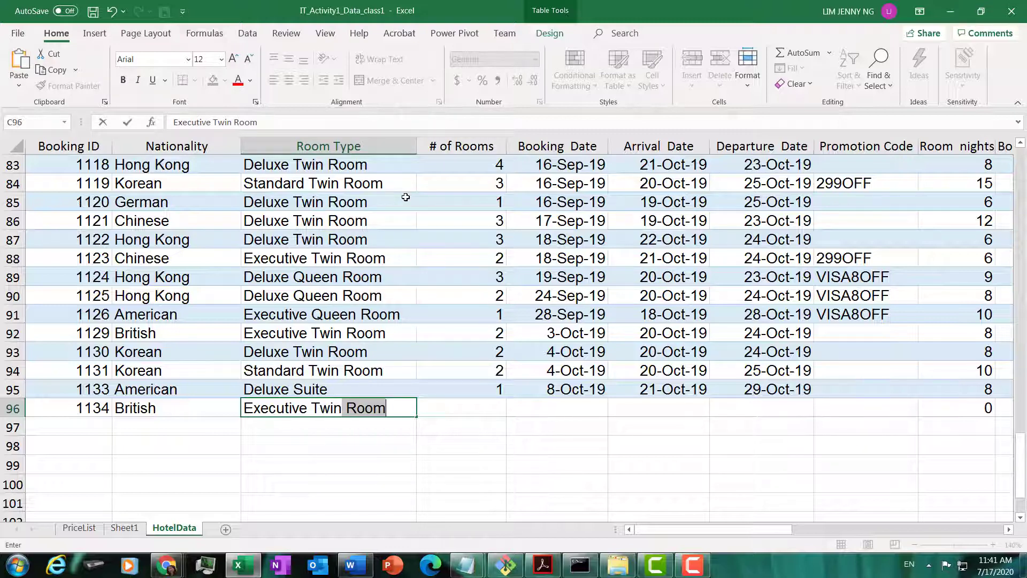
key(Tab)
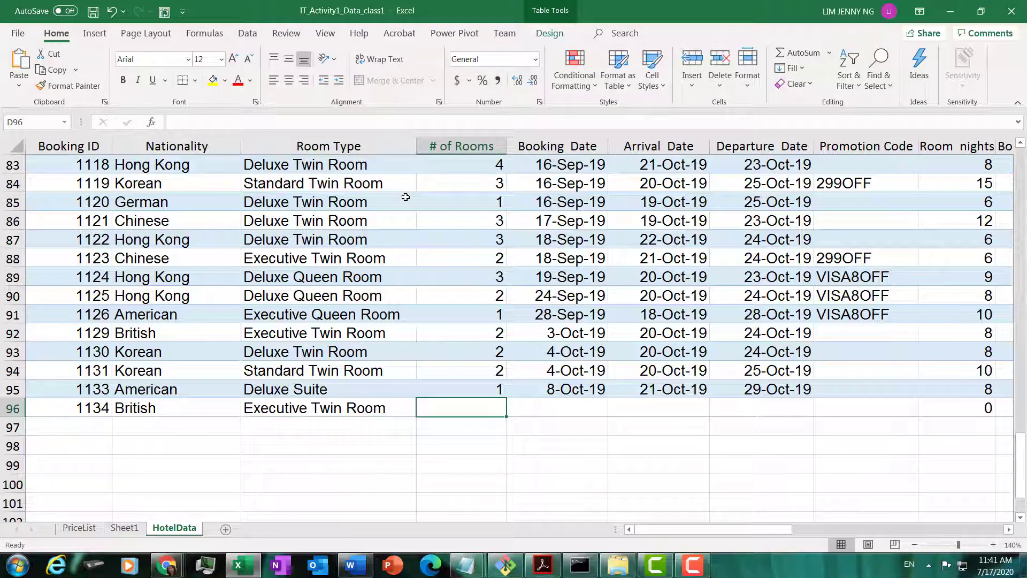
text(1)
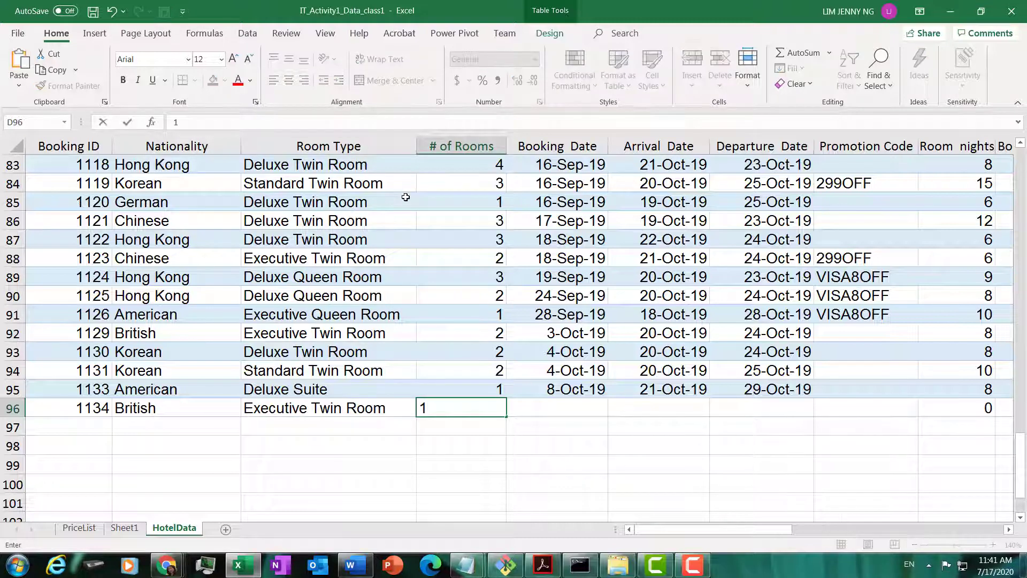
key(Tab)
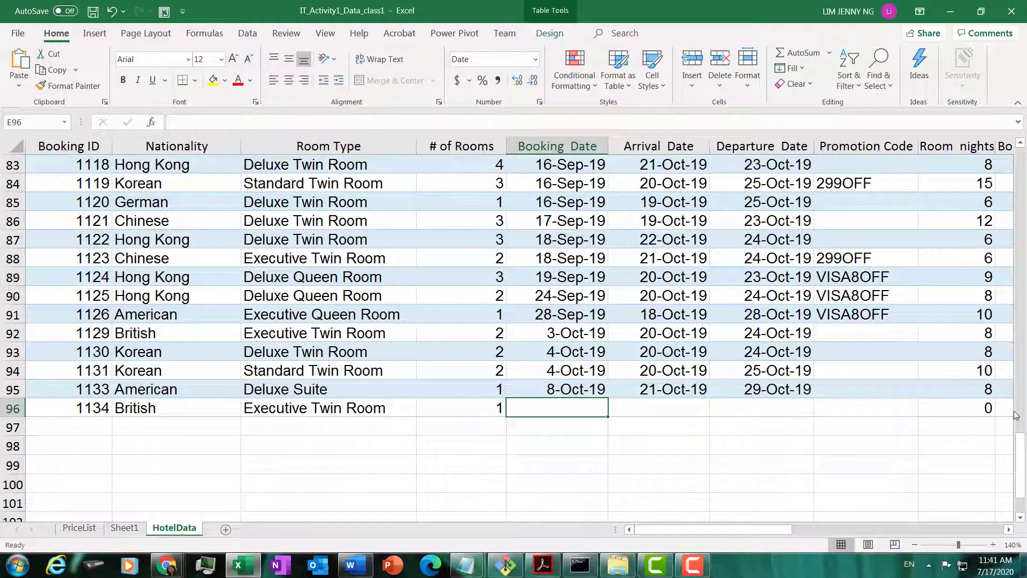
Fill row 96 with dates 21-Jun-2019, 19-Oct-19, 22-Oct-19 and promotion code AMEX12OFF.
drag(1022, 446, 1024, 441)
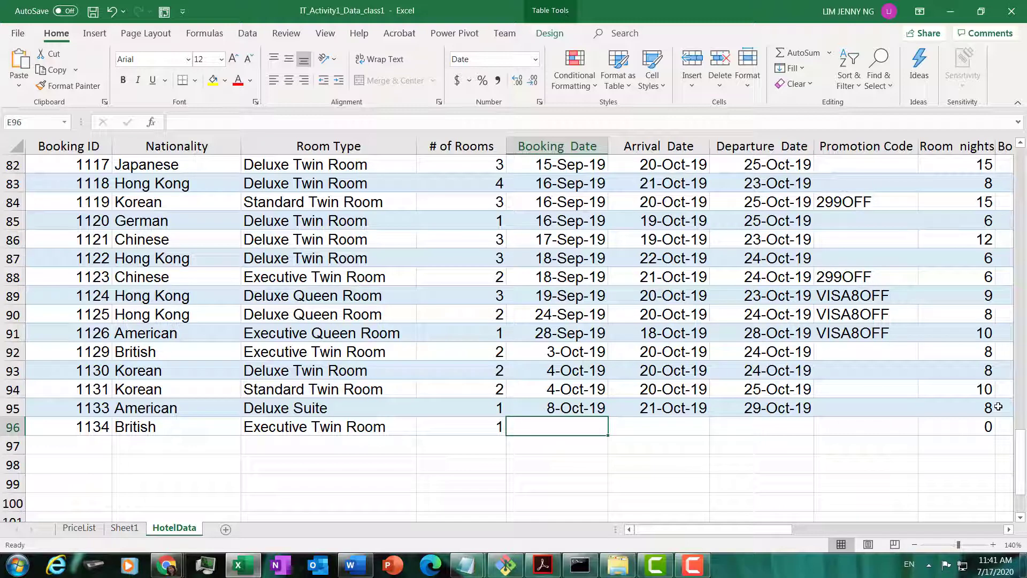
text(21-Jun)
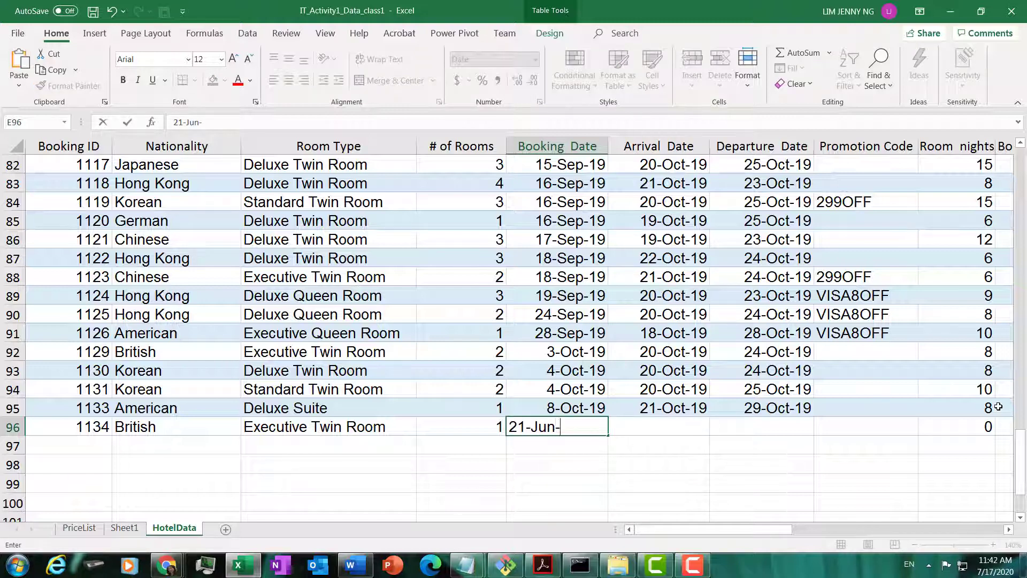
text(-2019)
key(Tab)
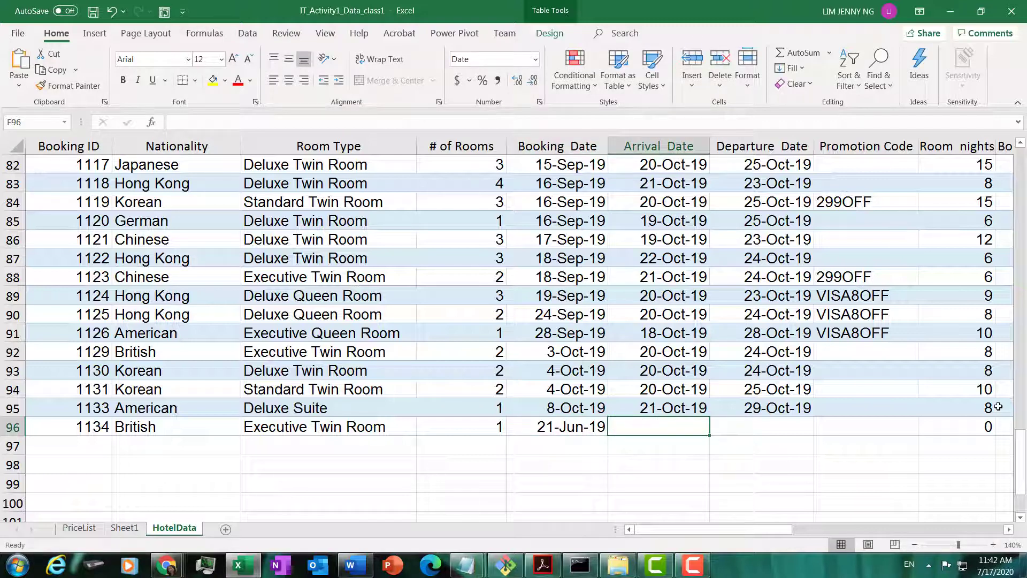
text(19-Oct5-)
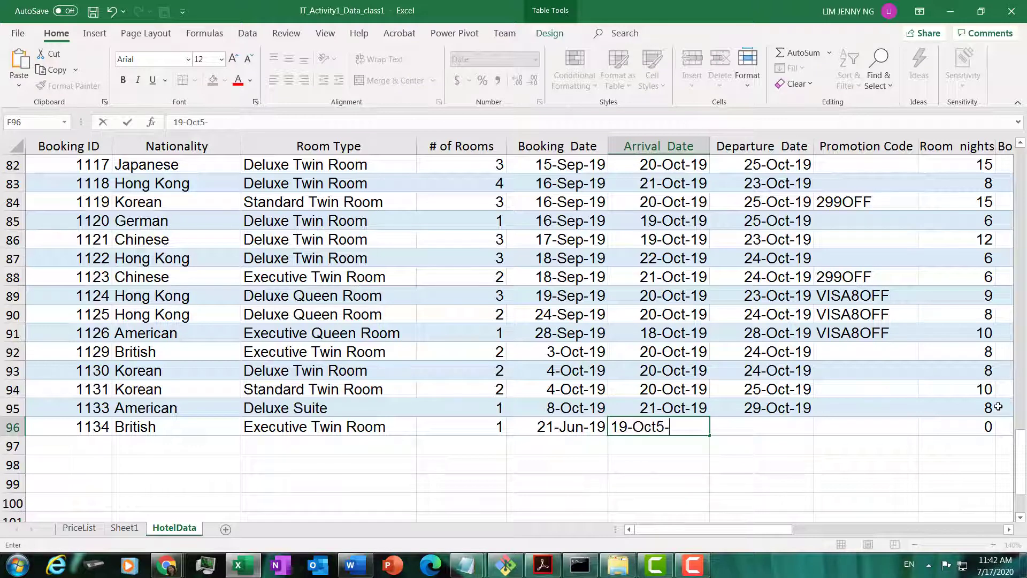
key(BackSpace)
key(BackSpace)
text(-19)
key(Tab)
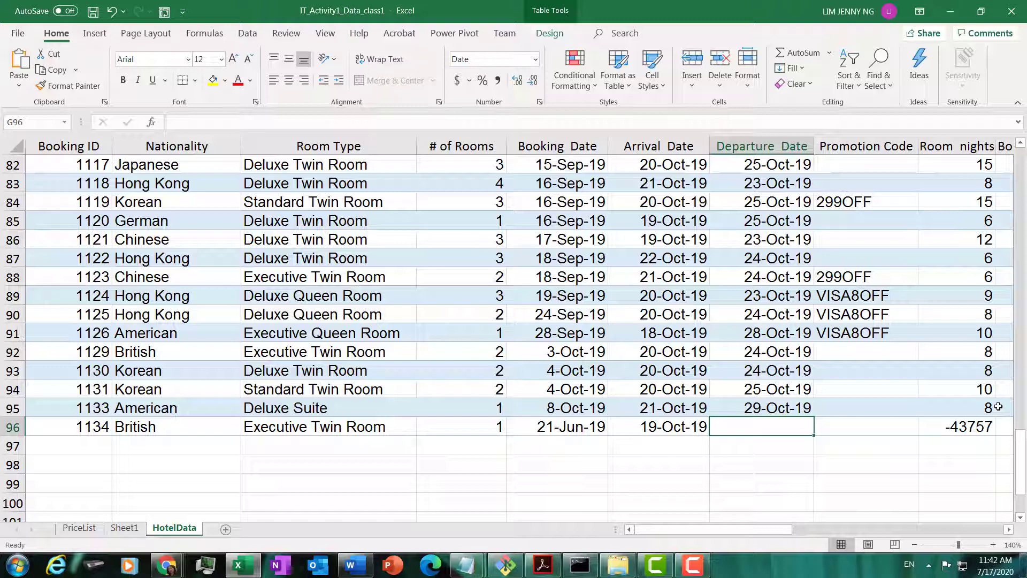
text(22)
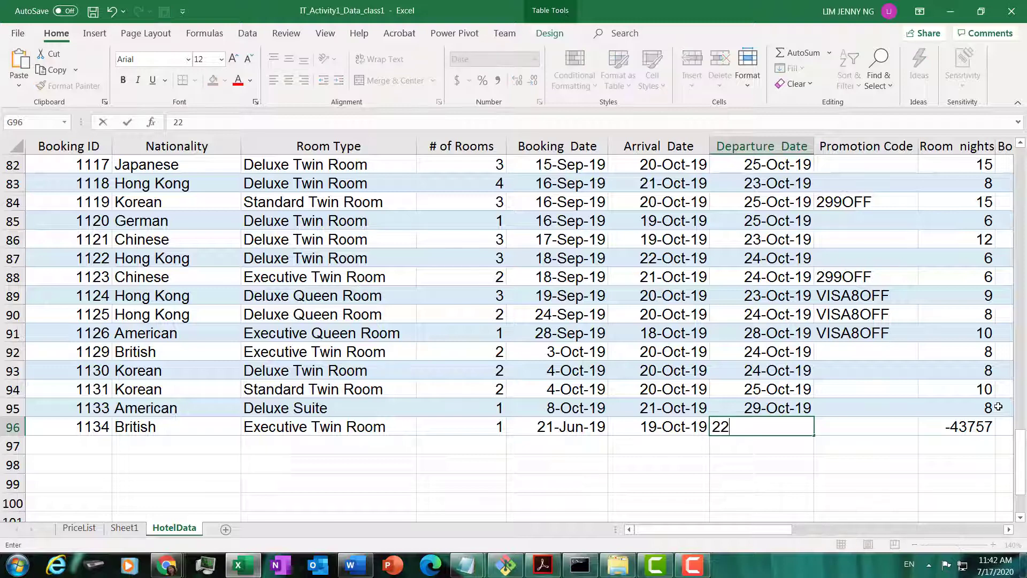
text(-Oct-19)
key(Tab)
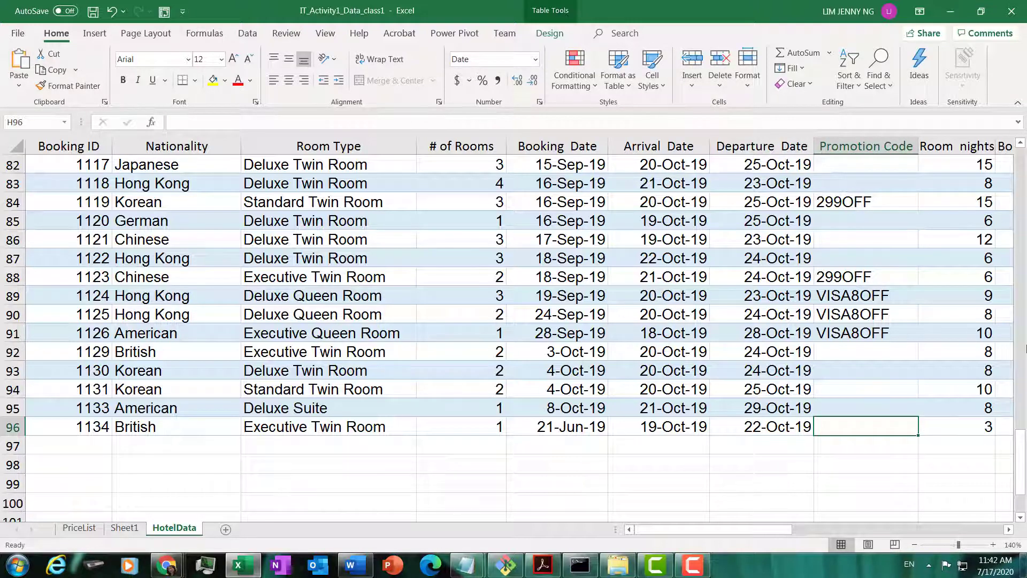
drag(1022, 424, 1025, 436)
text(AMEX)
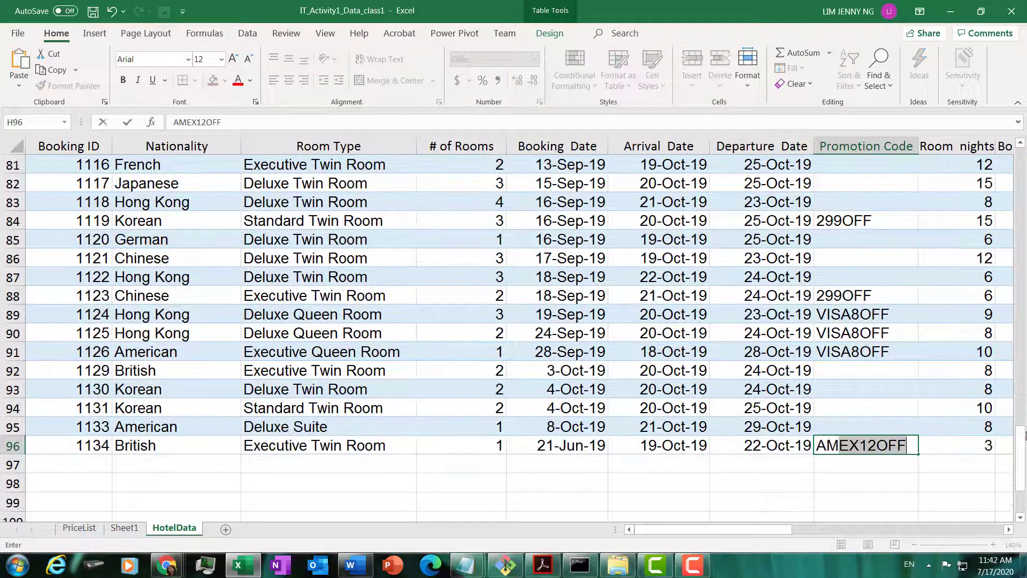
text(12OFF)
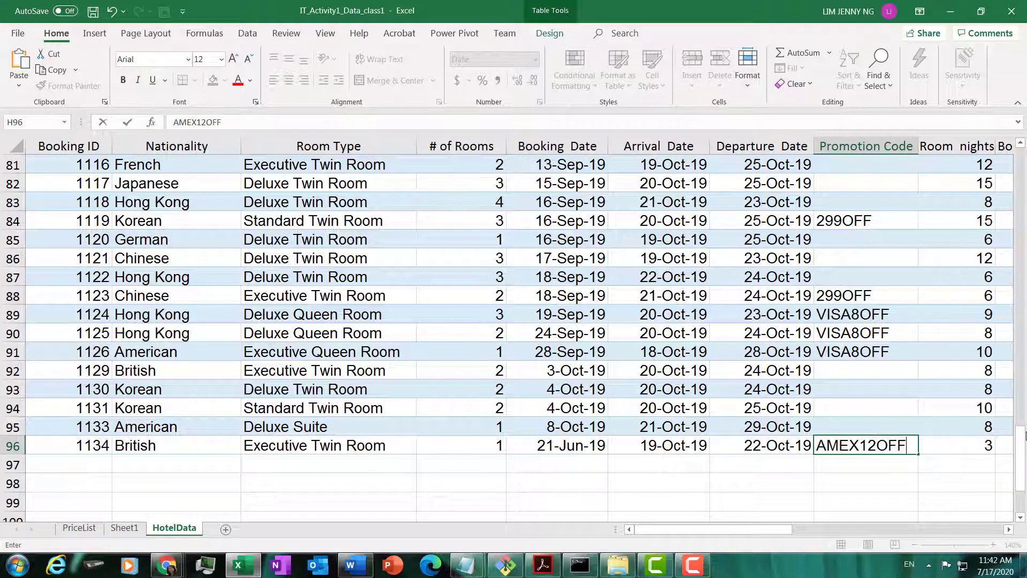
key(Tab)
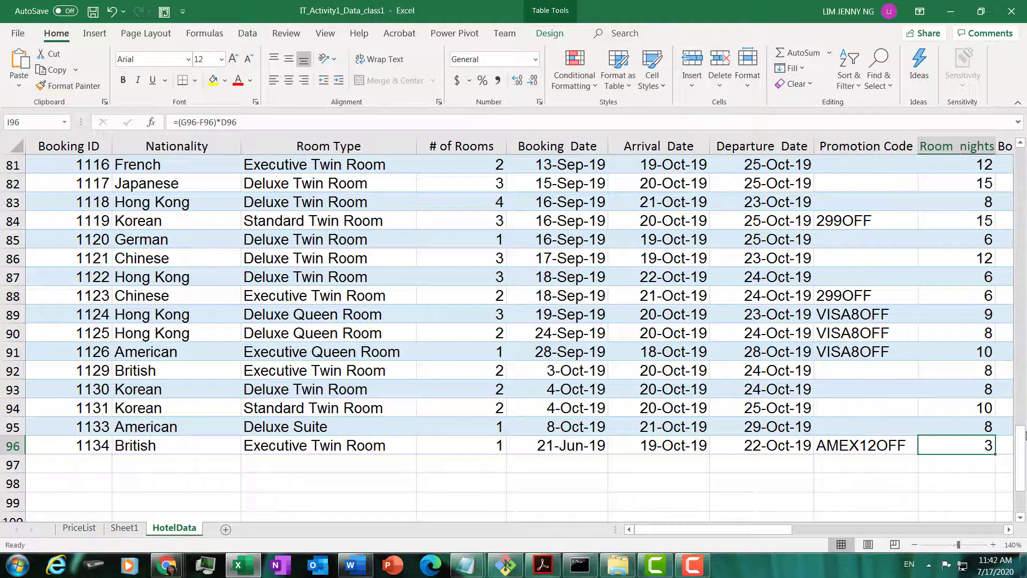
Step through row 96's calculated cells I96 to M96, stopping on the Total Amount in M96.
key(Tab)
key(Tab)
key(Tab)
key(Tab)
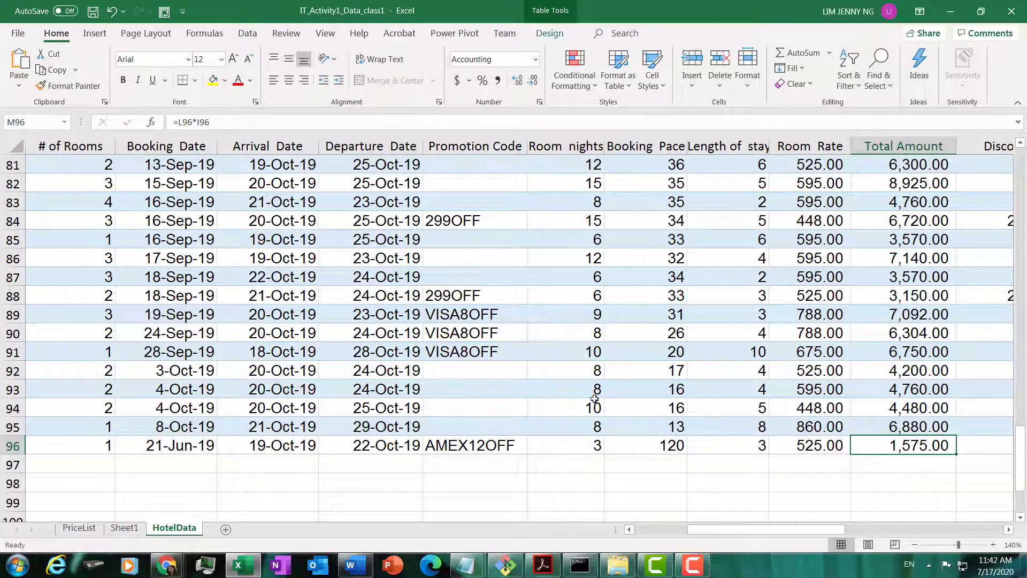
drag(535, 446, 979, 449)
click(909, 446)
scroll(834, 532, right, 3)
Compare the Booking Pace formulas in rows 95, 96, 86 and 85, leaving the table style unchanged.
click(471, 428)
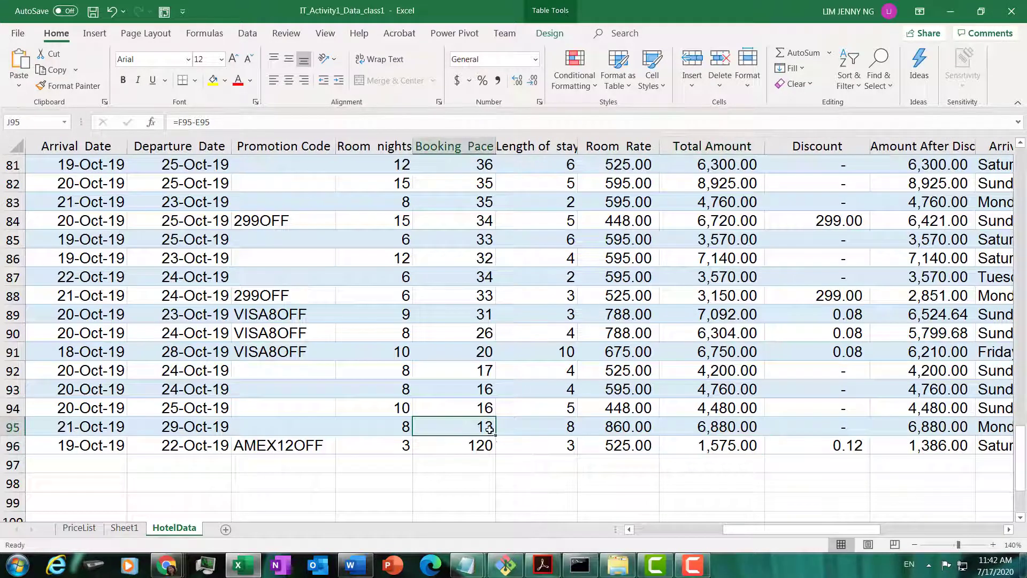
click(454, 448)
click(471, 258)
click(471, 239)
click(619, 81)
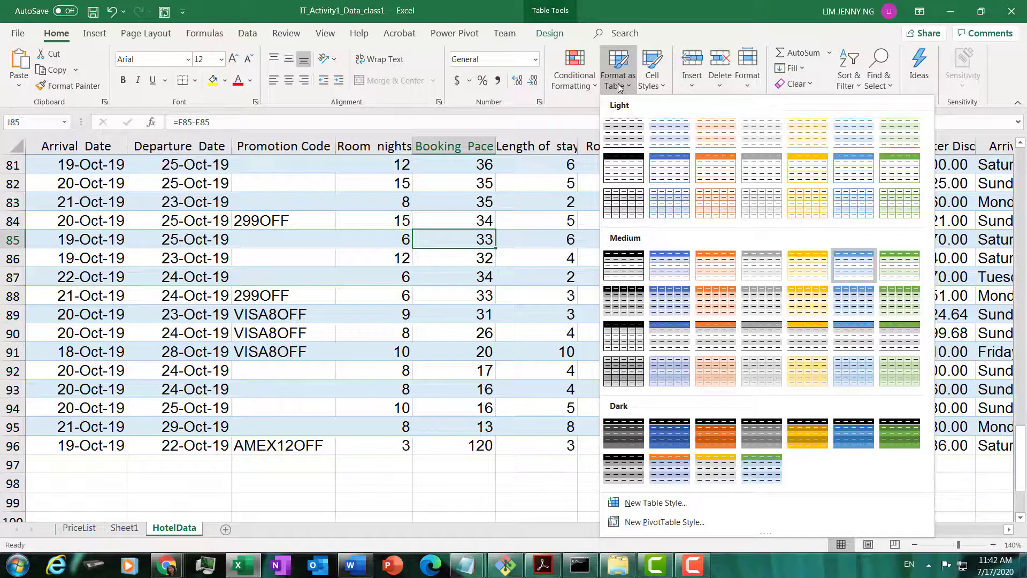
click(619, 85)
Confirm row 96 auto-filled its formulas: total 1,575.00 and 1,386.00 after discount.
click(418, 413)
click(399, 444)
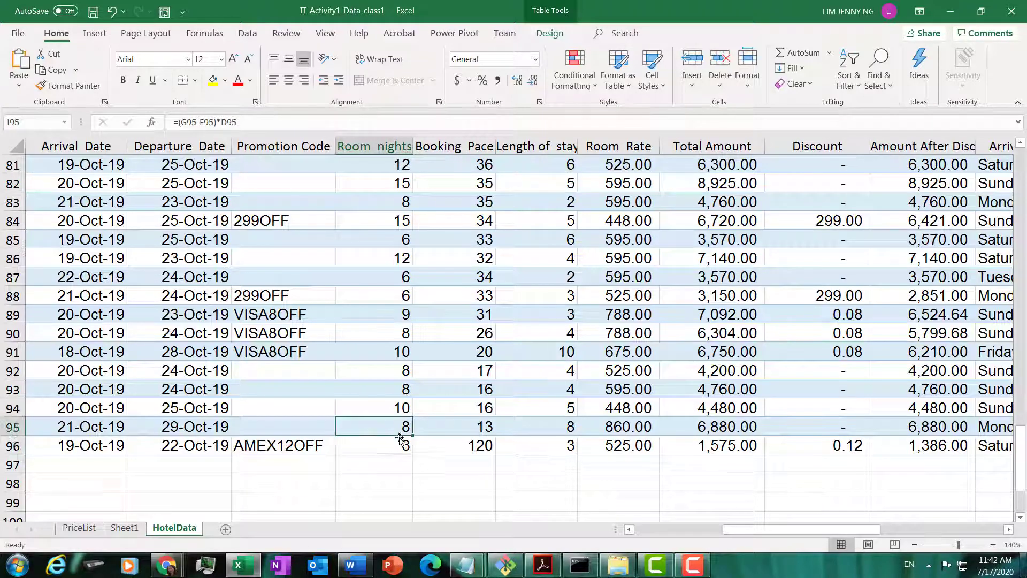
click(452, 445)
click(588, 460)
click(712, 445)
click(923, 463)
click(969, 437)
drag(866, 529, 776, 529)
Check the empty rows below the table, then bring up IT_Activity1_answers.pdf in Acrobat.
drag(91, 463, 78, 515)
click(83, 459)
click(289, 340)
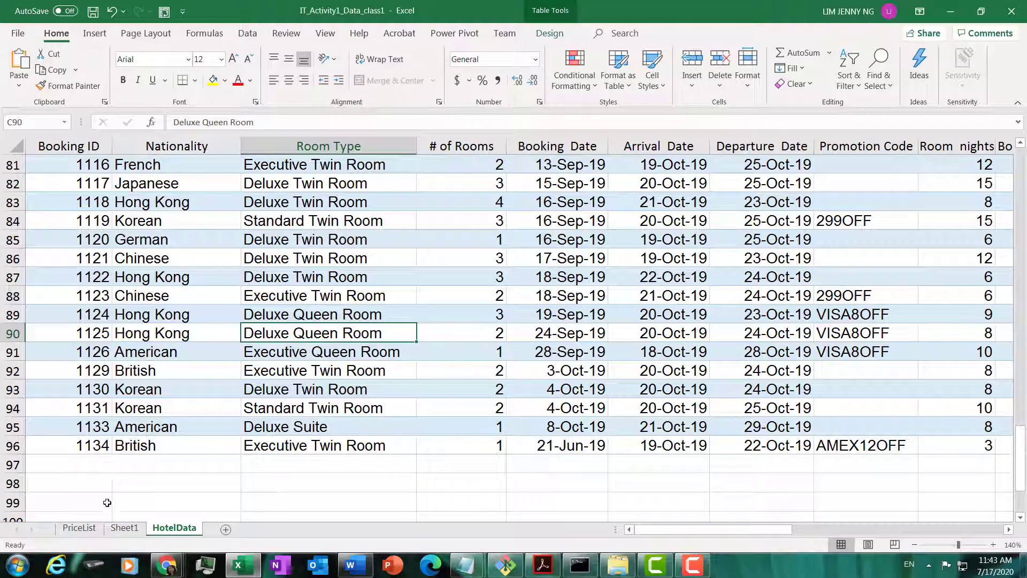
drag(80, 461, 80, 500)
click(90, 468)
click(543, 565)
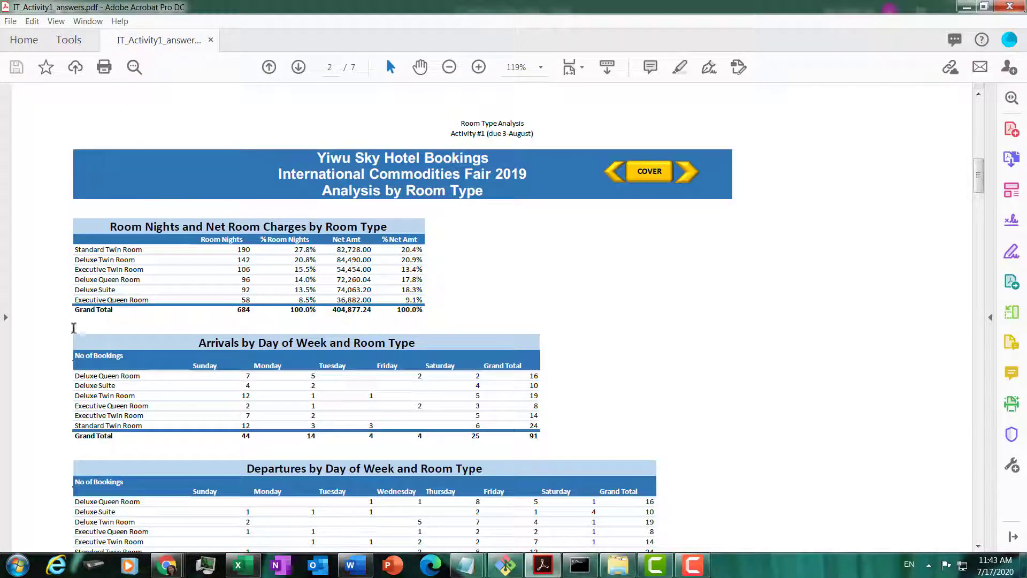